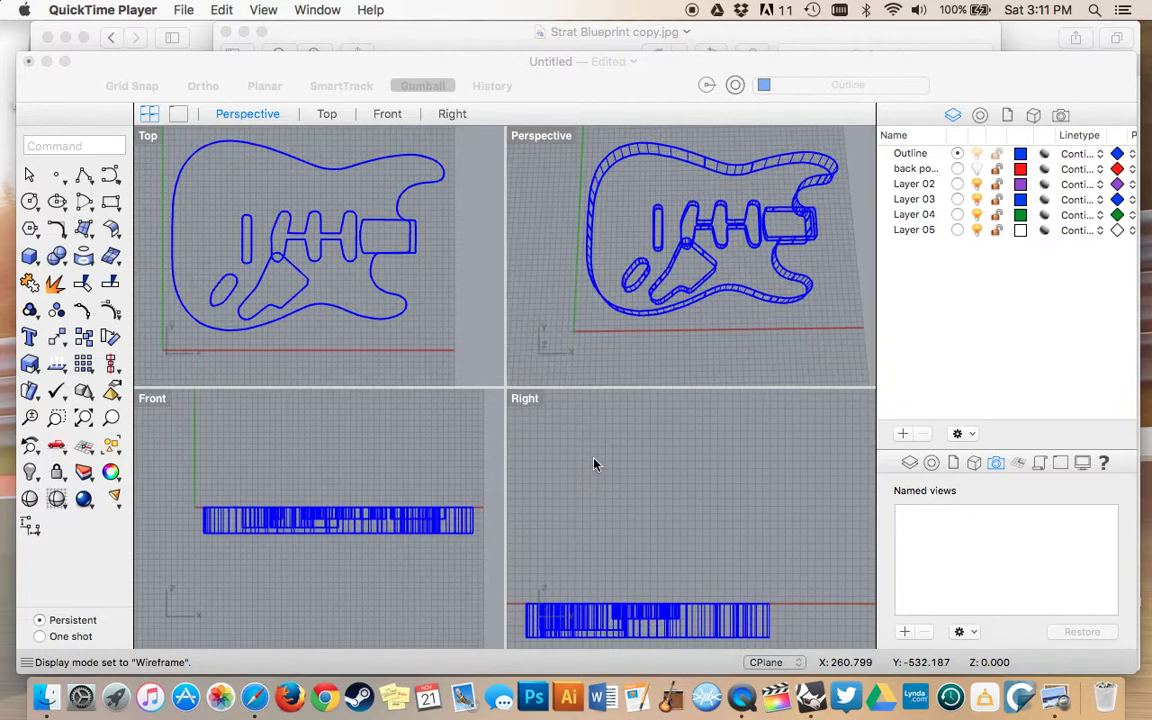
Show the back pocket layer to check its position on the body, then hide it again with Outline as current layer
{"action": "left_click", "coordinate": [962, 170]}
{"action": "left_click", "coordinate": [958, 169]}
{"action": "right_click_drag", "start_coordinate": [670, 248], "coordinate": [672, 330]}
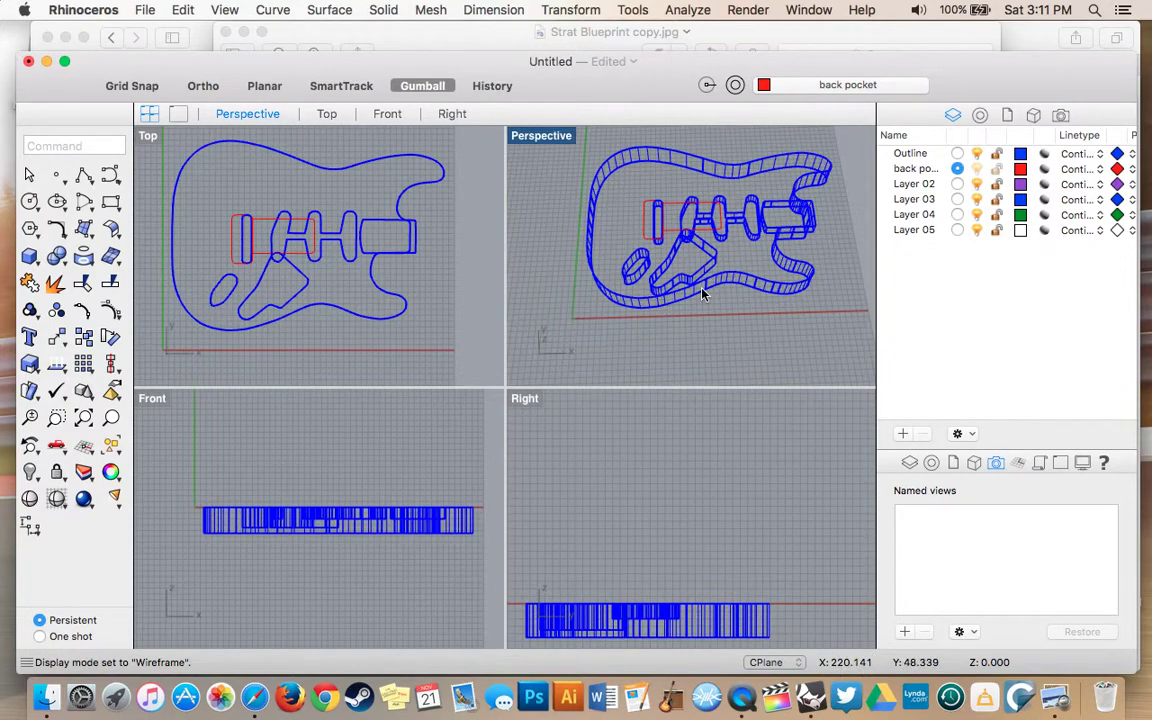
{"action": "left_click", "coordinate": [957, 154]}
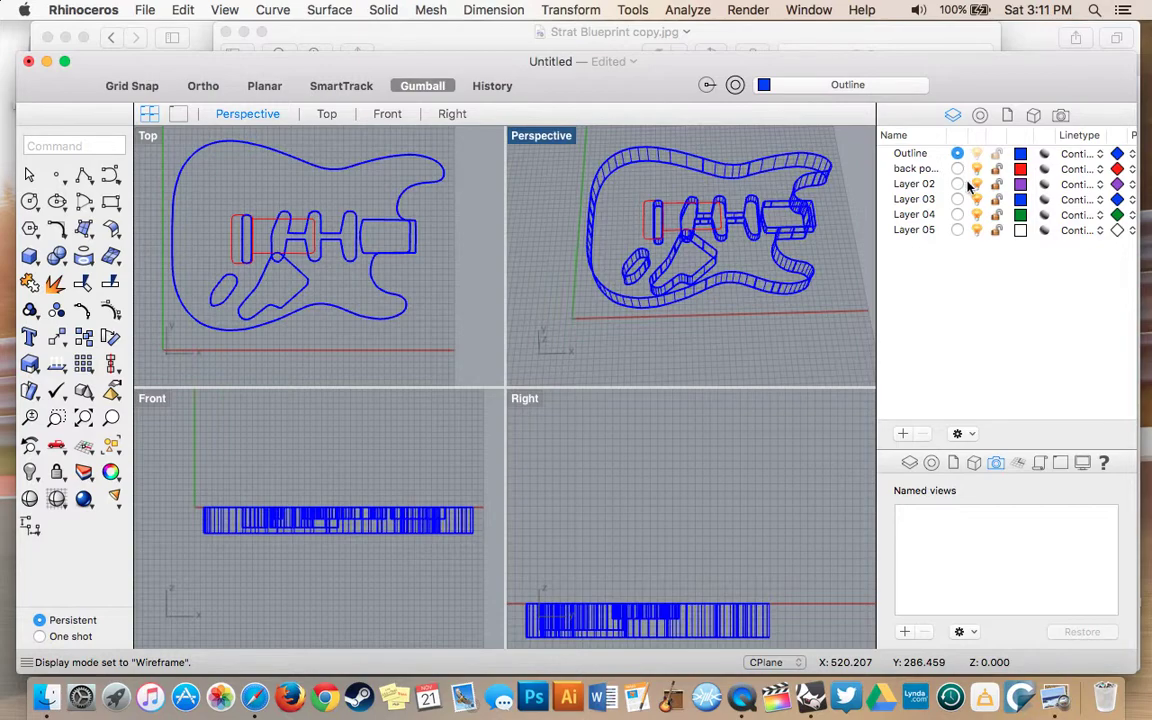
{"action": "left_click", "coordinate": [977, 169]}
Maximize the Perspective viewport with the wireframe guitar body filling it
{"action": "scroll", "coordinate": [744, 340], "scroll_direction": "up", "scroll_amount": 5}
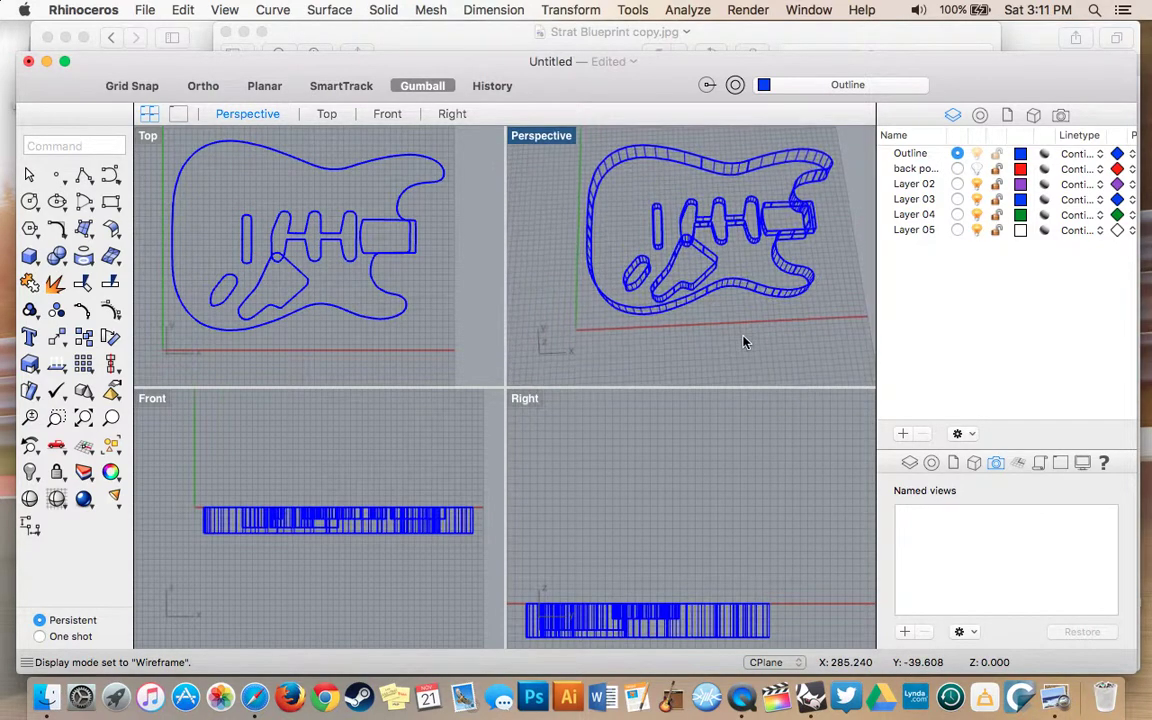
{"action": "scroll", "coordinate": [736, 333], "scroll_direction": "down", "scroll_amount": 2}
{"action": "scroll", "coordinate": [737, 333], "scroll_direction": "up", "scroll_amount": 2}
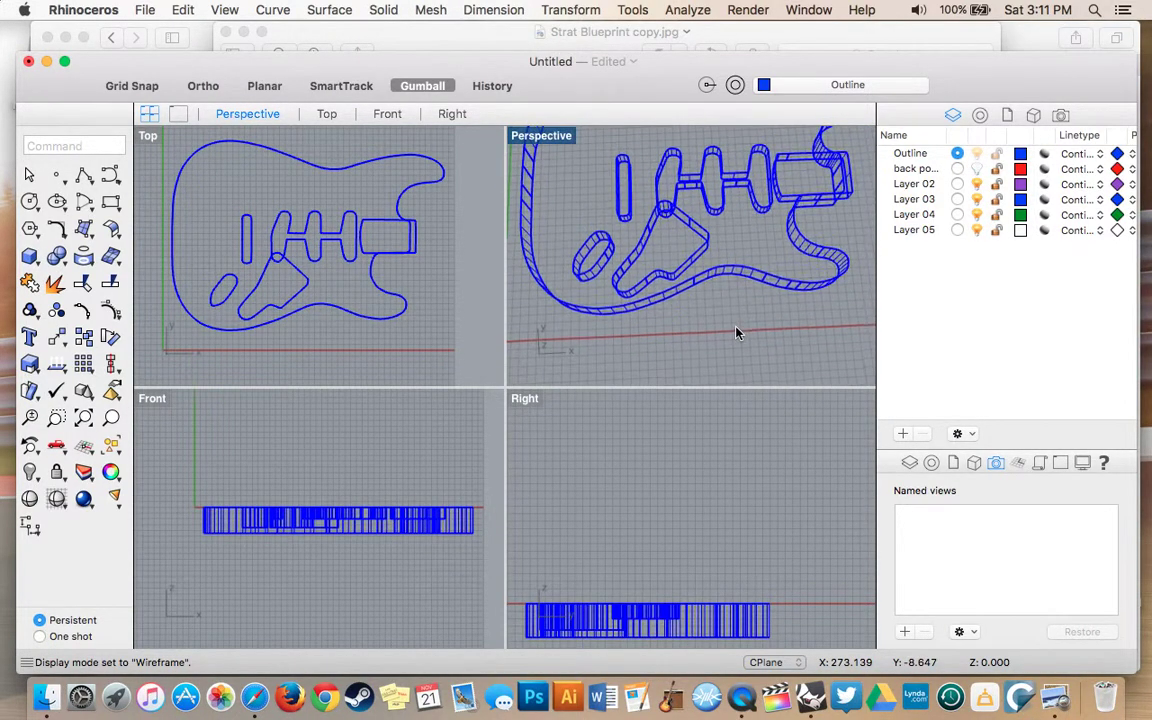
{"action": "scroll", "coordinate": [737, 333], "scroll_direction": "up", "scroll_amount": 5}
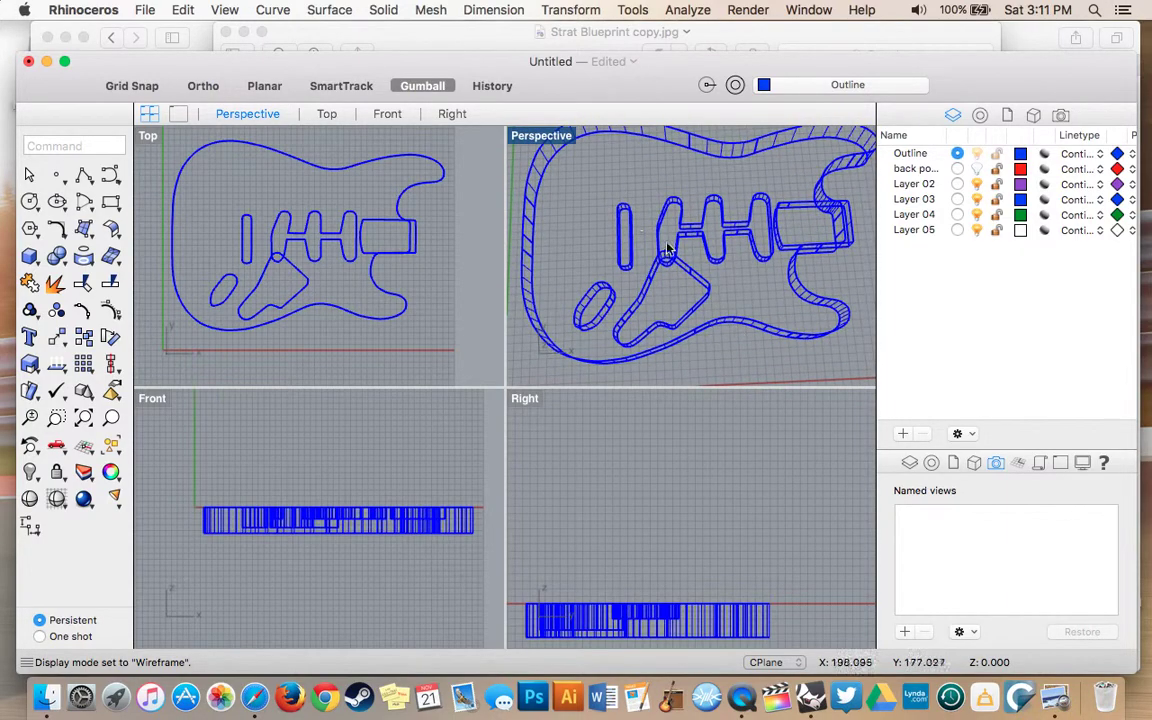
{"action": "double_click", "coordinate": [537, 136]}
{"action": "scroll", "coordinate": [573, 296], "scroll_direction": "down", "scroll_amount": 2}
{"action": "scroll", "coordinate": [573, 296], "scroll_direction": "down", "scroll_amount": 8}
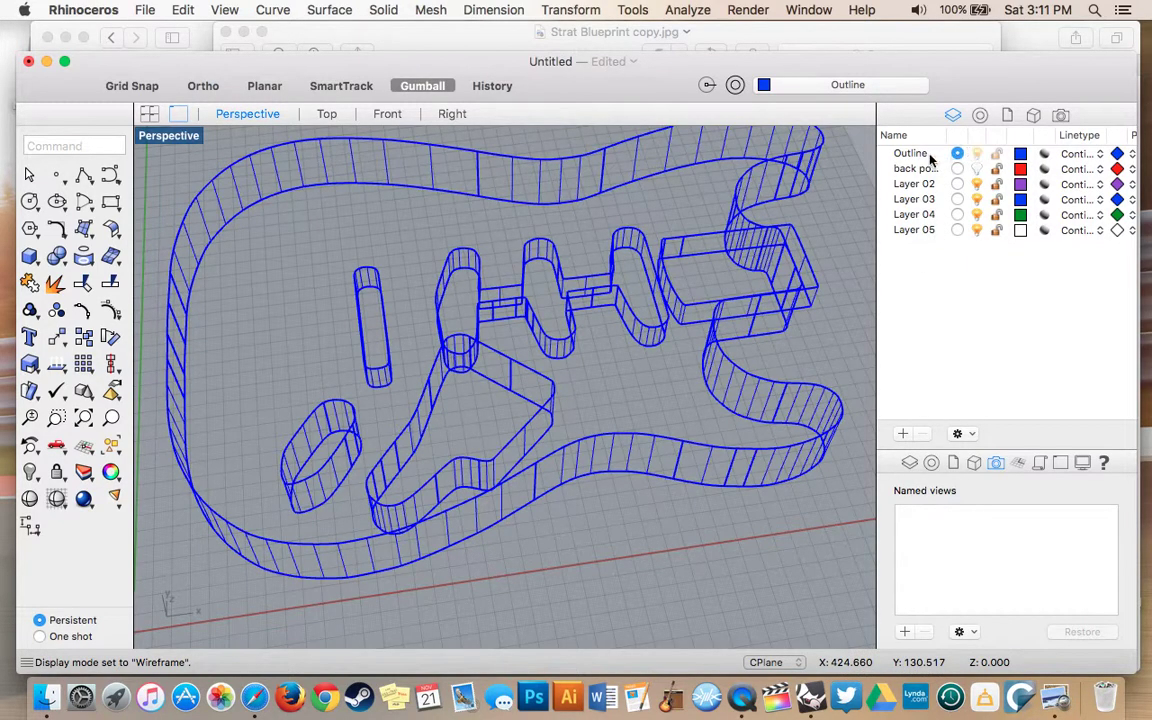
Select the guitar body's outline curve rather than its extrusion, and turn off the Gumball
{"action": "left_click", "coordinate": [589, 467]}
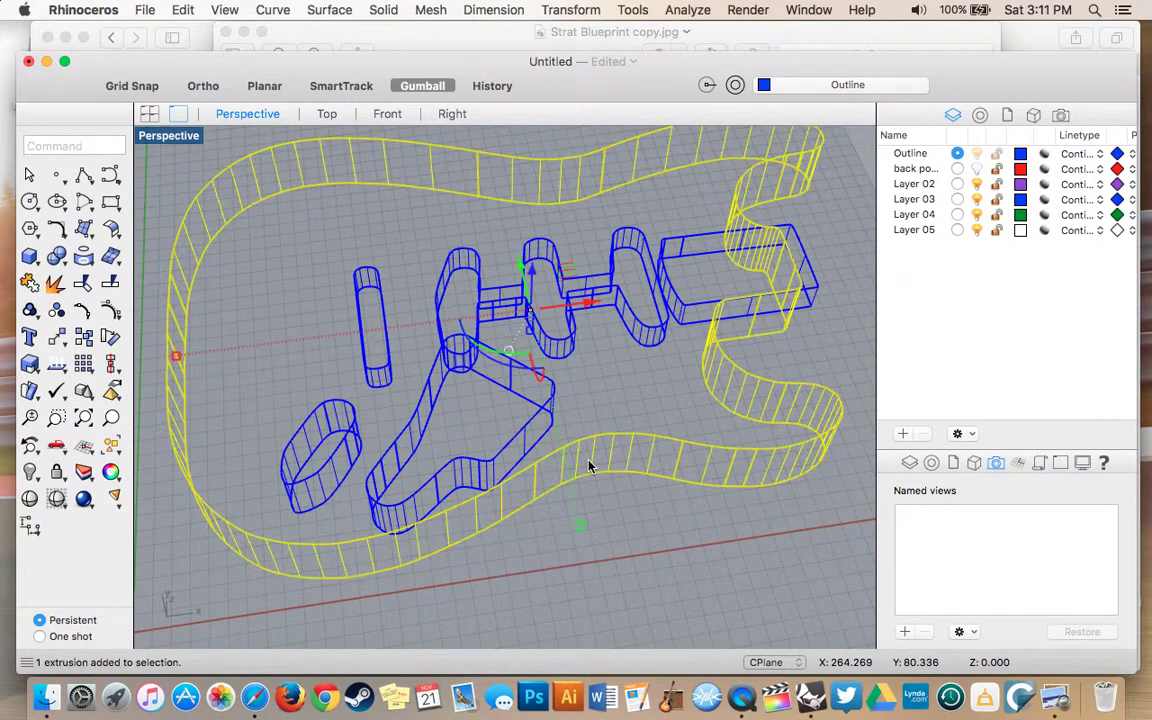
{"action": "left_click", "coordinate": [622, 390]}
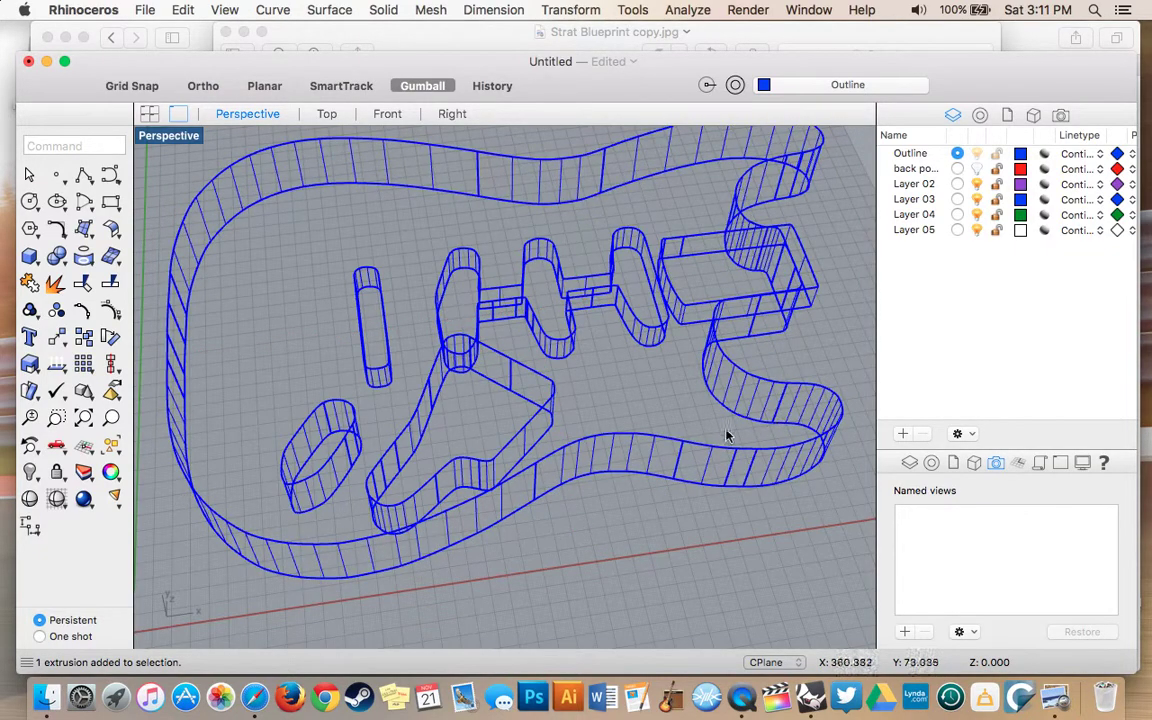
{"action": "left_click", "coordinate": [601, 445]}
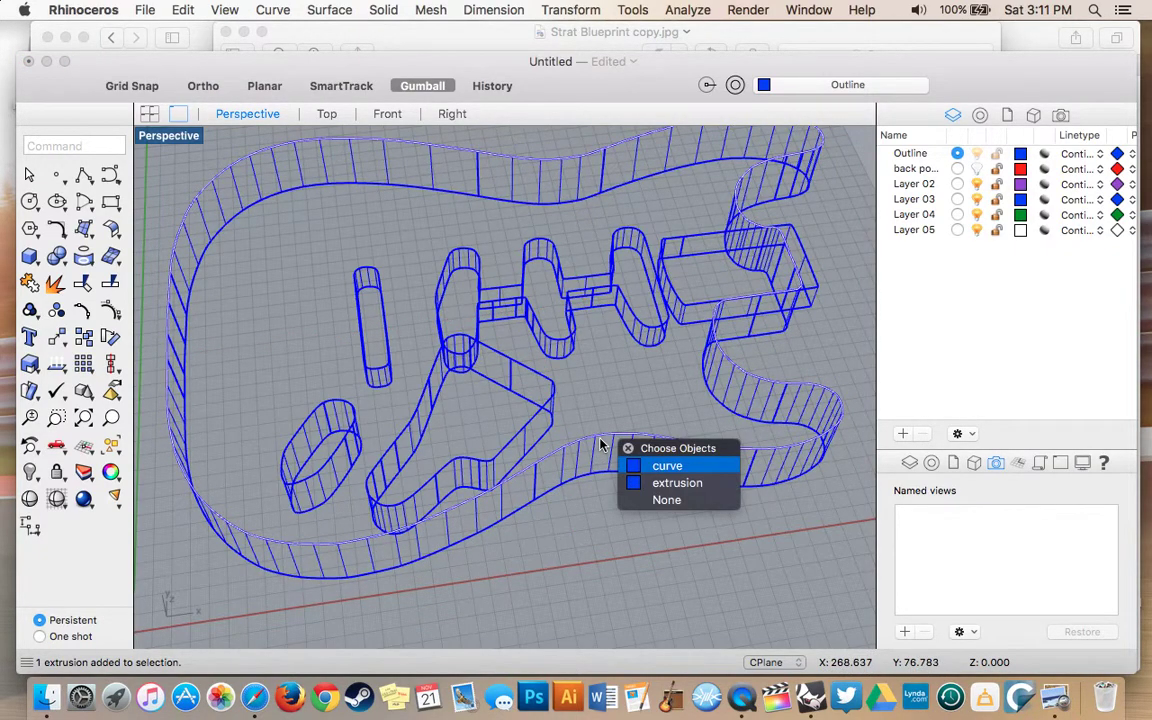
{"action": "left_click", "coordinate": [666, 466]}
{"action": "left_click", "coordinate": [420, 85]}
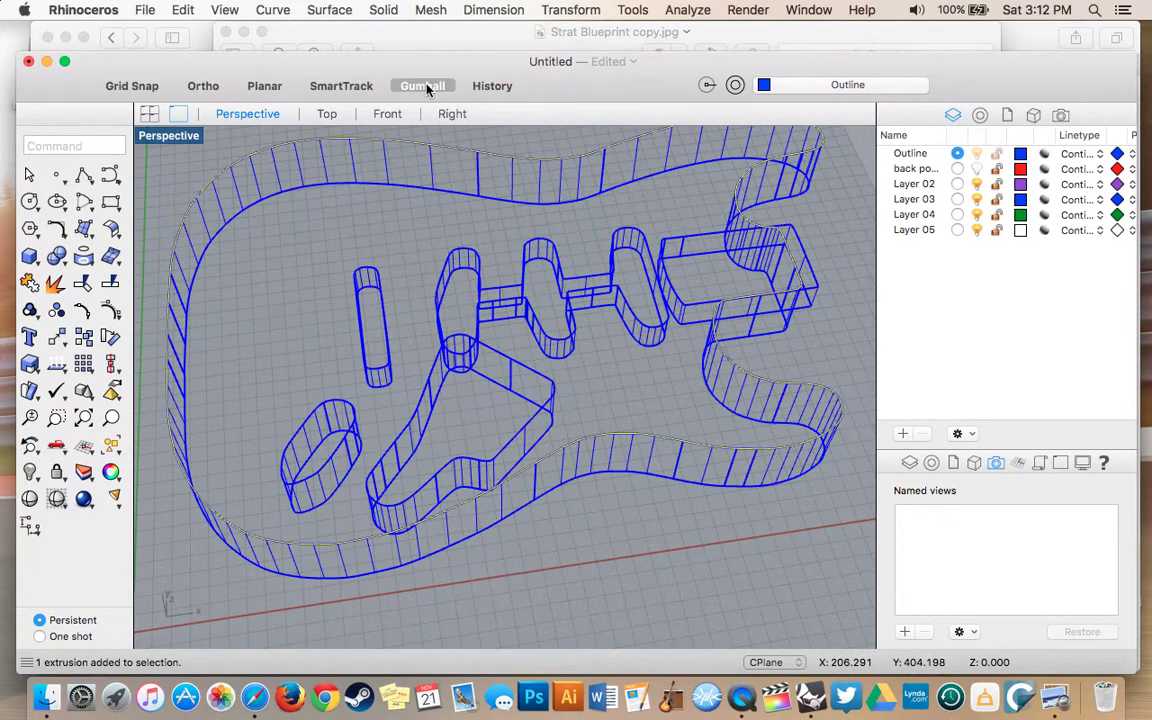
Add the curves of the large control cavity, the oval jack cavity and the narrow slot to the selection
{"action": "left_click", "coordinate": [535, 421]}
{"action": "left_click", "coordinate": [590, 446]}
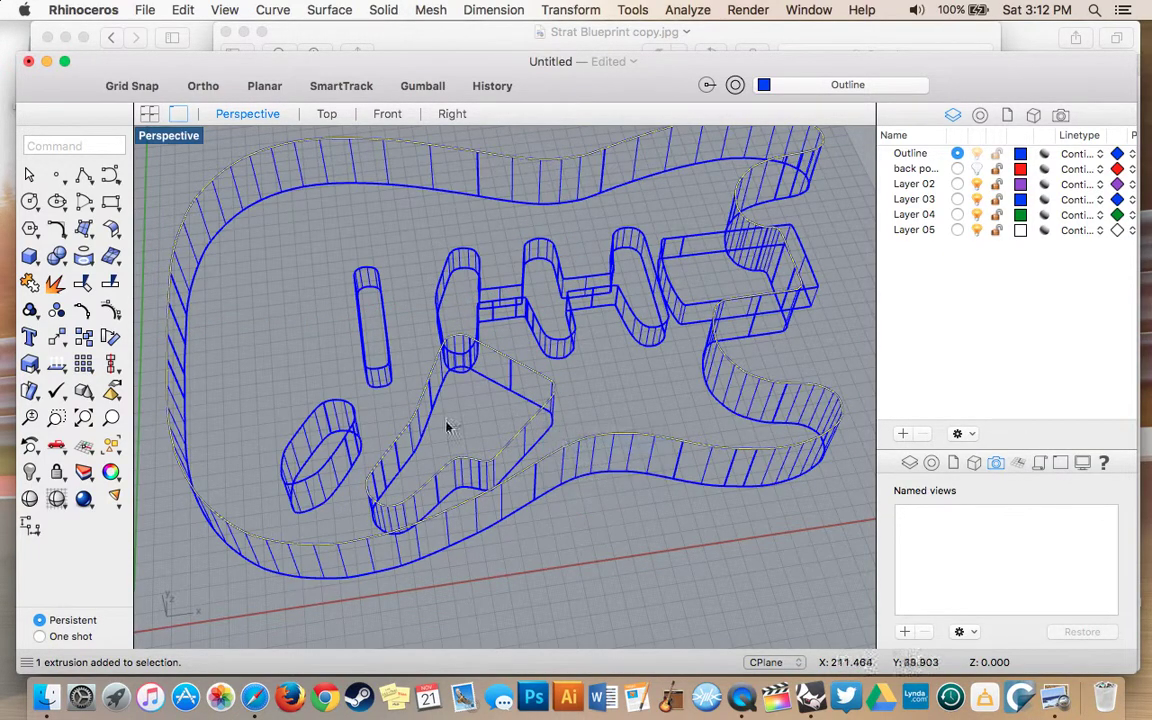
{"action": "left_click", "coordinate": [325, 465]}
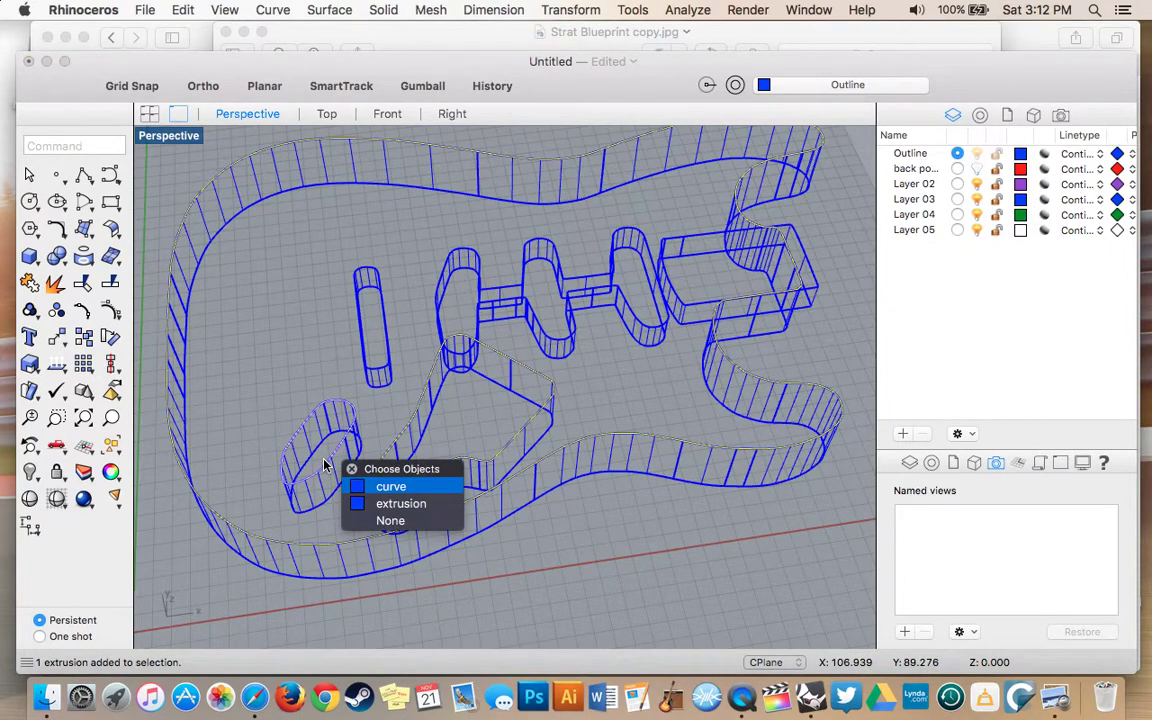
{"action": "left_click", "coordinate": [368, 486]}
{"action": "left_click", "coordinate": [377, 374]}
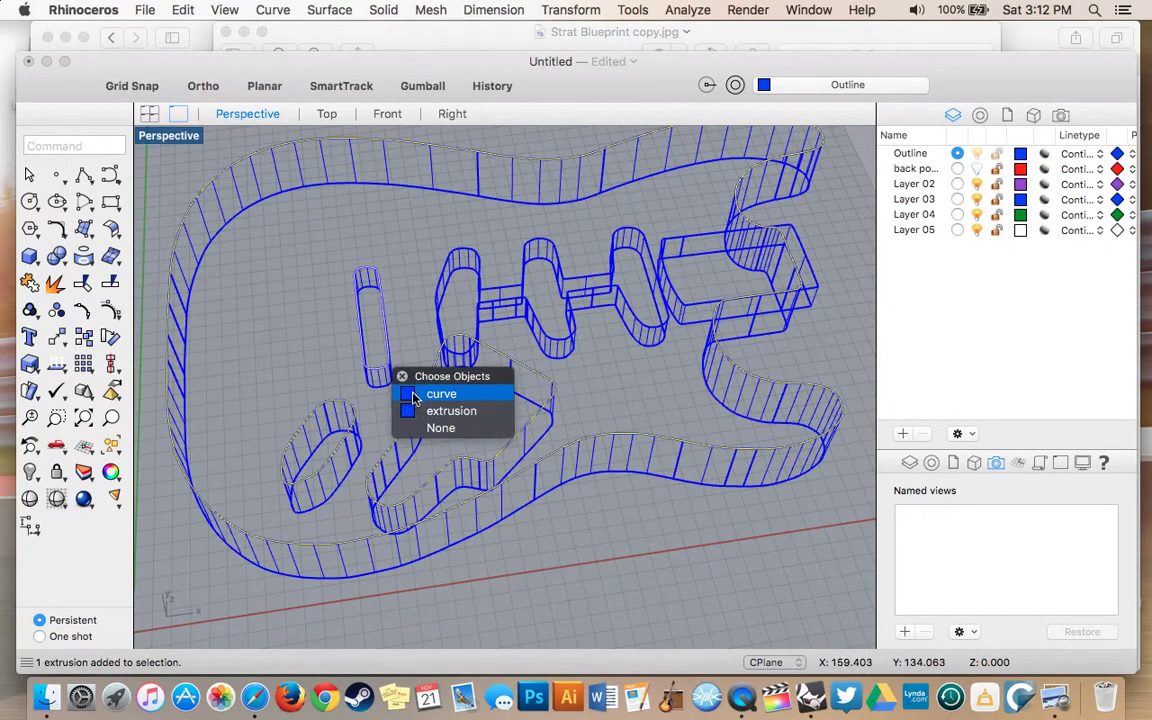
{"action": "left_click", "coordinate": [413, 396]}
Add the pickup cavity and neck pocket curves to the selection, without their extrusions, and move all selected curves to Layer 02
{"action": "left_click", "coordinate": [440, 310]}
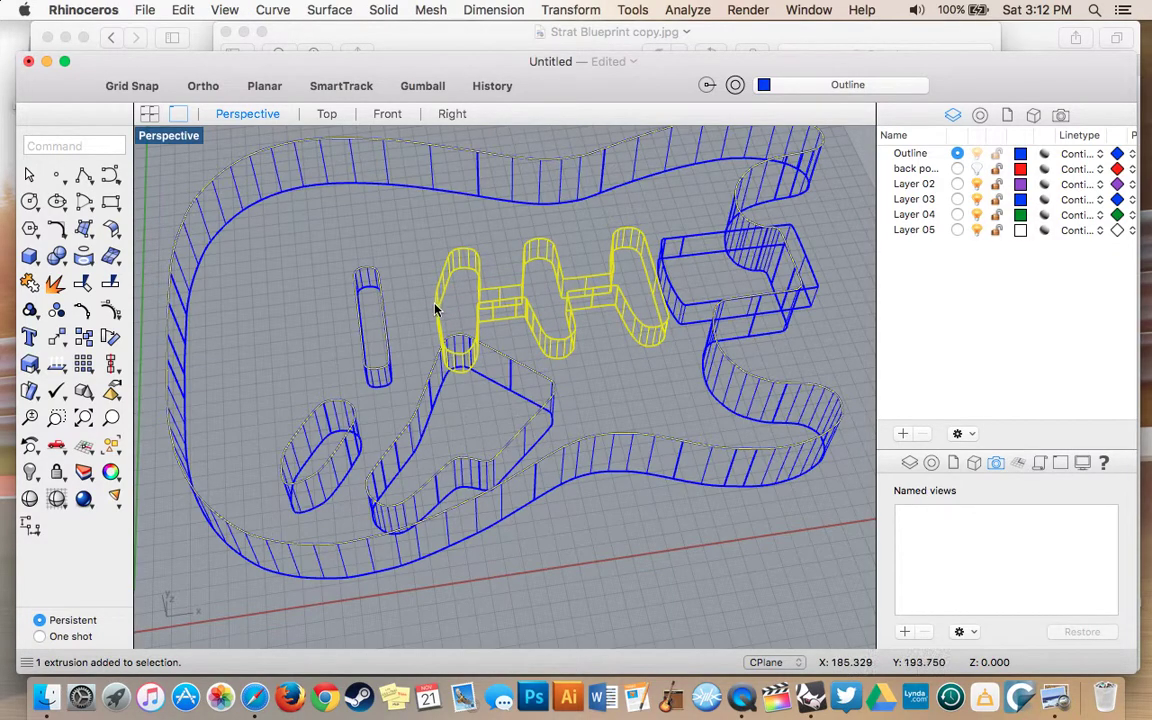
{"action": "left_click", "coordinate": [443, 287], "text": "super"}
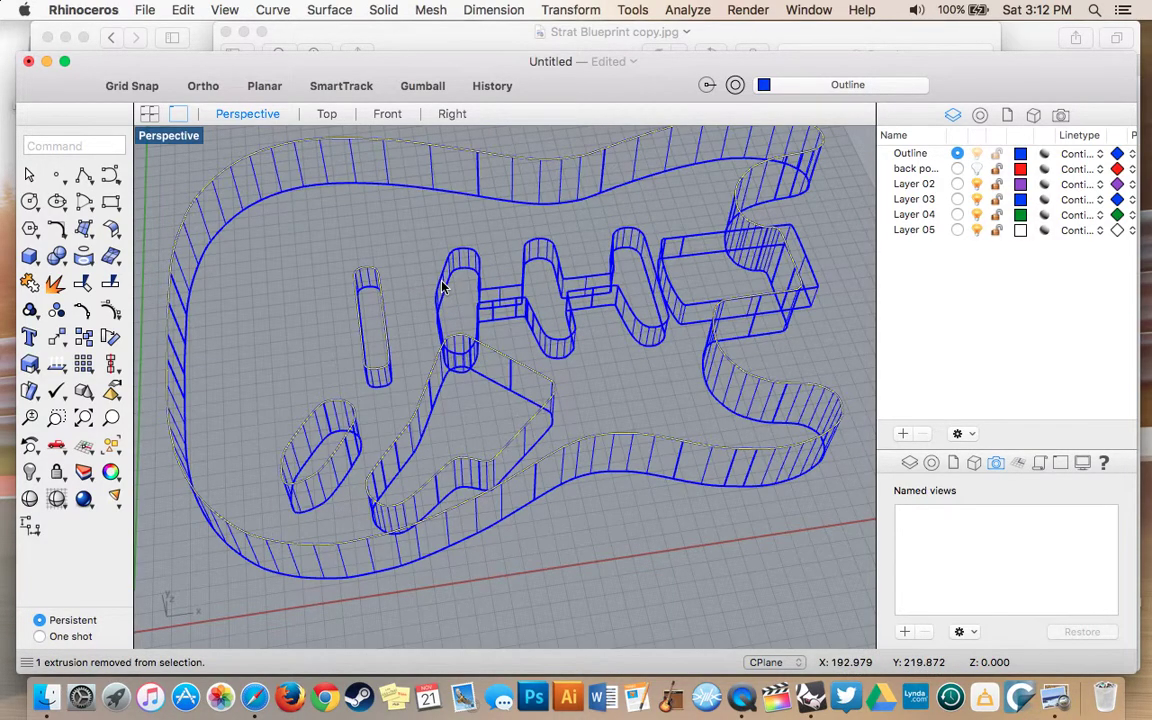
{"action": "left_click", "coordinate": [508, 275]}
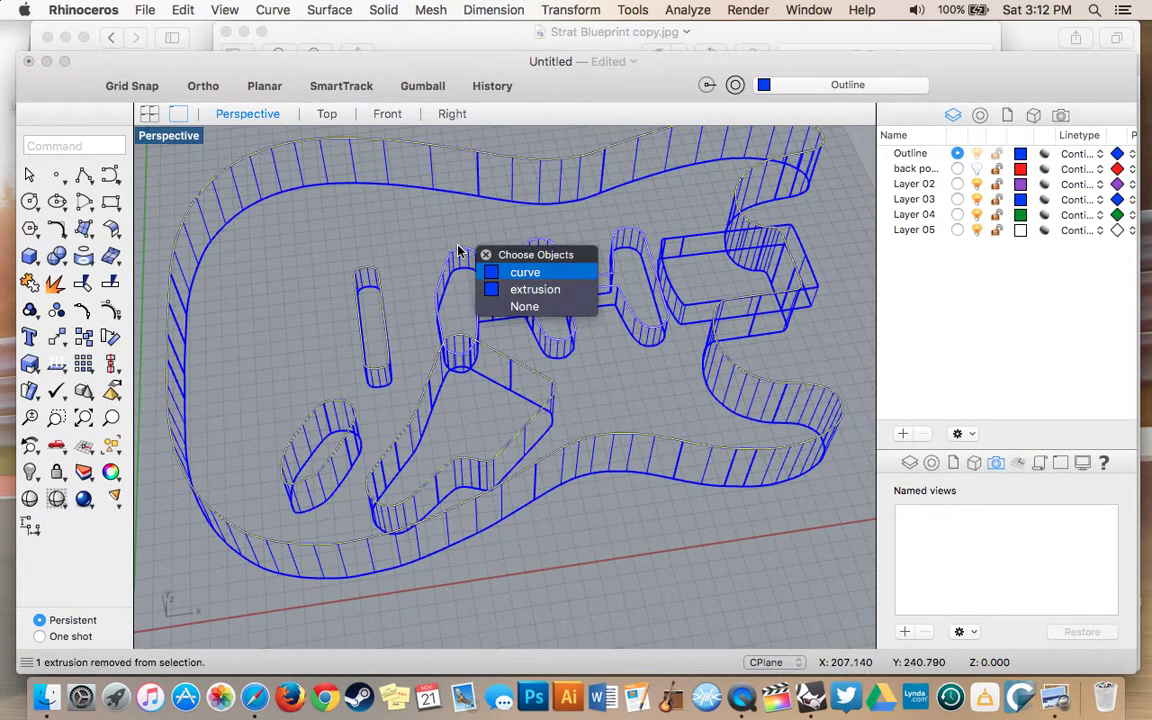
{"action": "left_click", "coordinate": [512, 273]}
{"action": "left_click", "coordinate": [697, 237]}
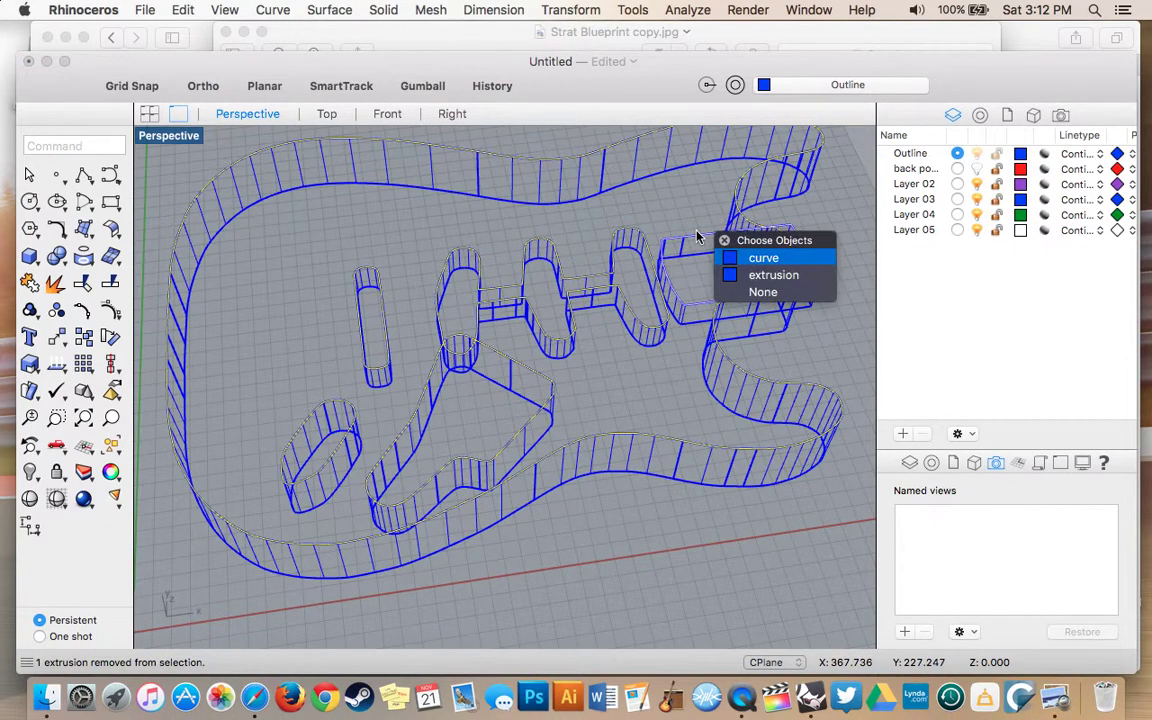
{"action": "left_click", "coordinate": [745, 262]}
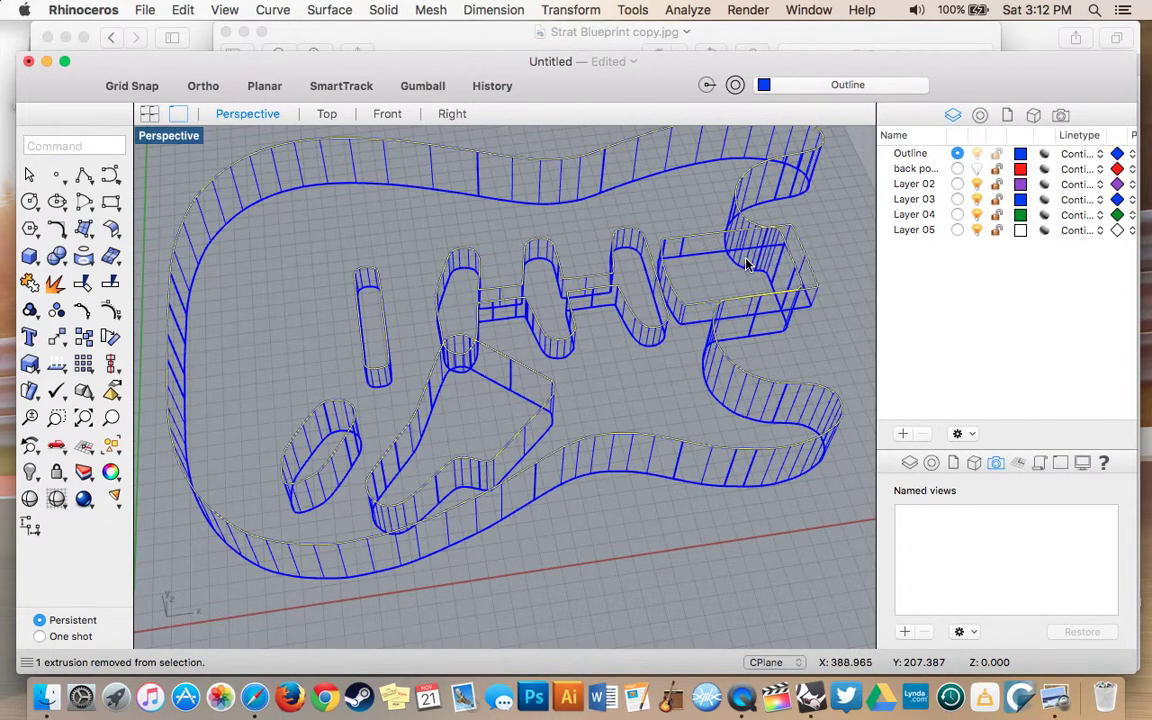
{"action": "right_click", "coordinate": [915, 186]}
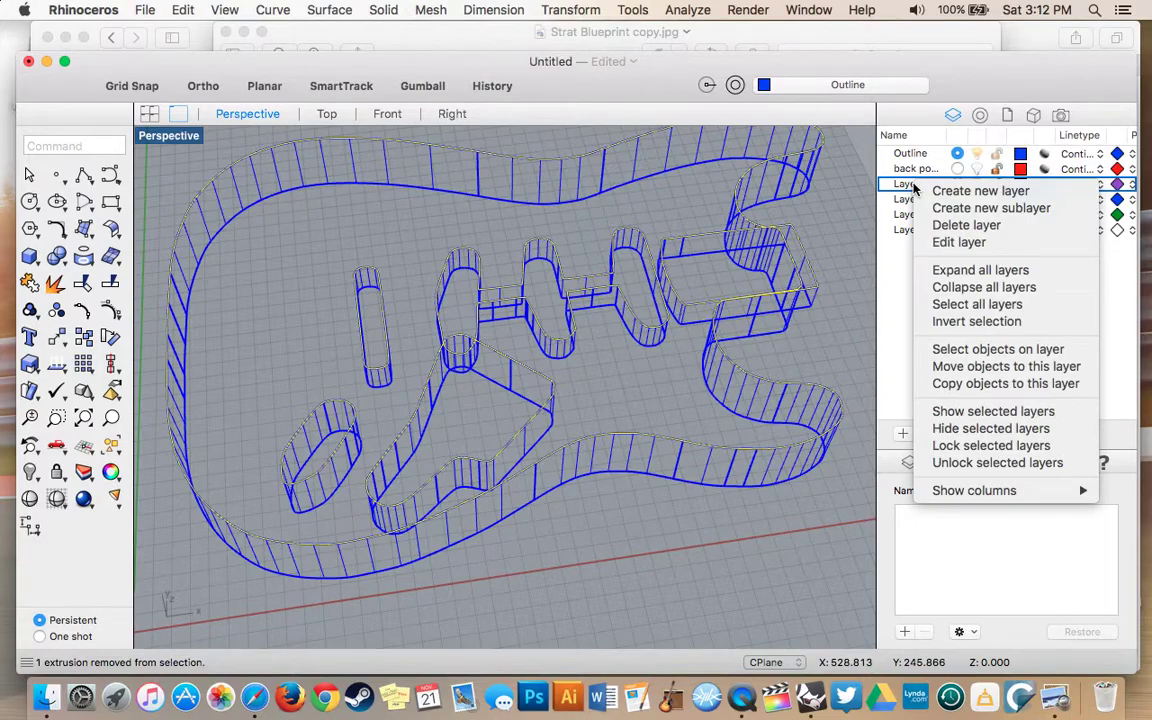
{"action": "left_click", "coordinate": [957, 367]}
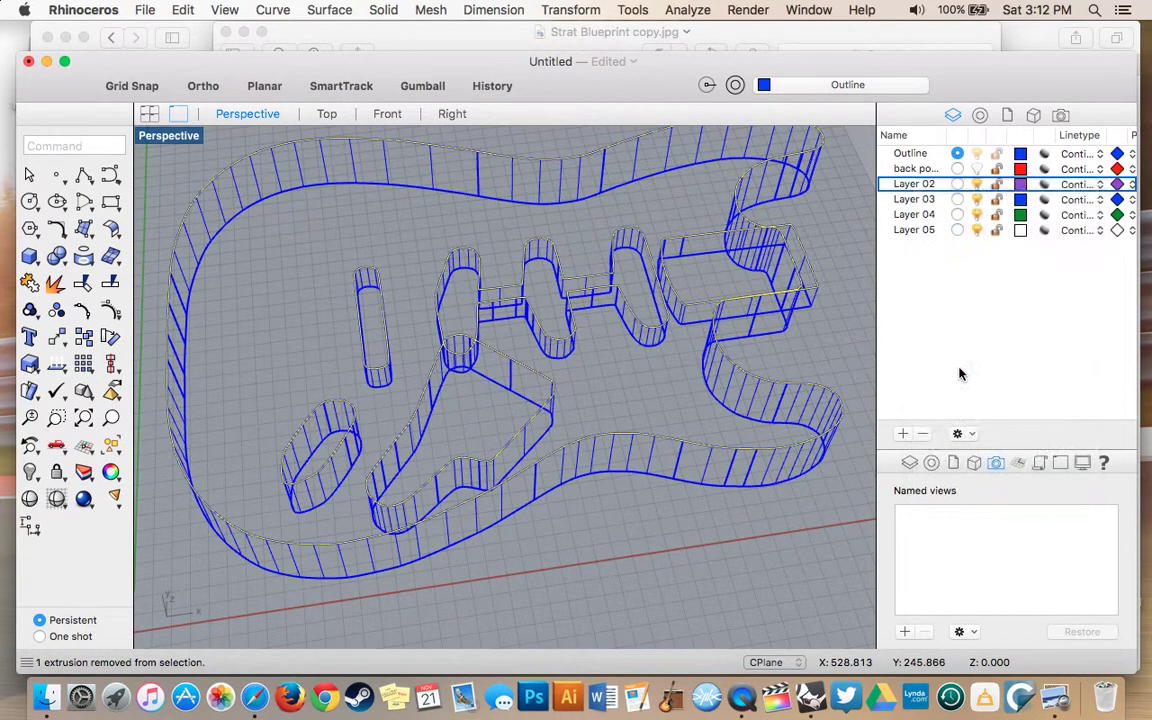
Rename the Outline layer to Body and clear the curve selection
{"action": "double_click", "coordinate": [918, 186]}
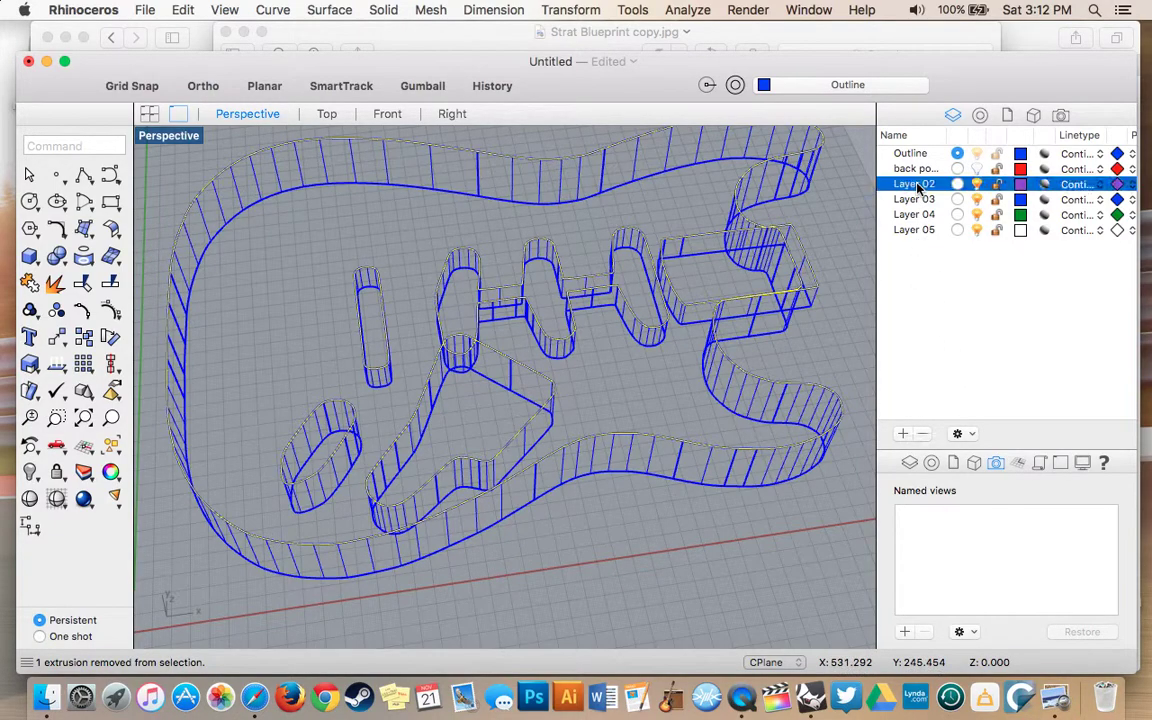
{"action": "type", "text": "outline"}
{"action": "double_click", "coordinate": [911, 154]}
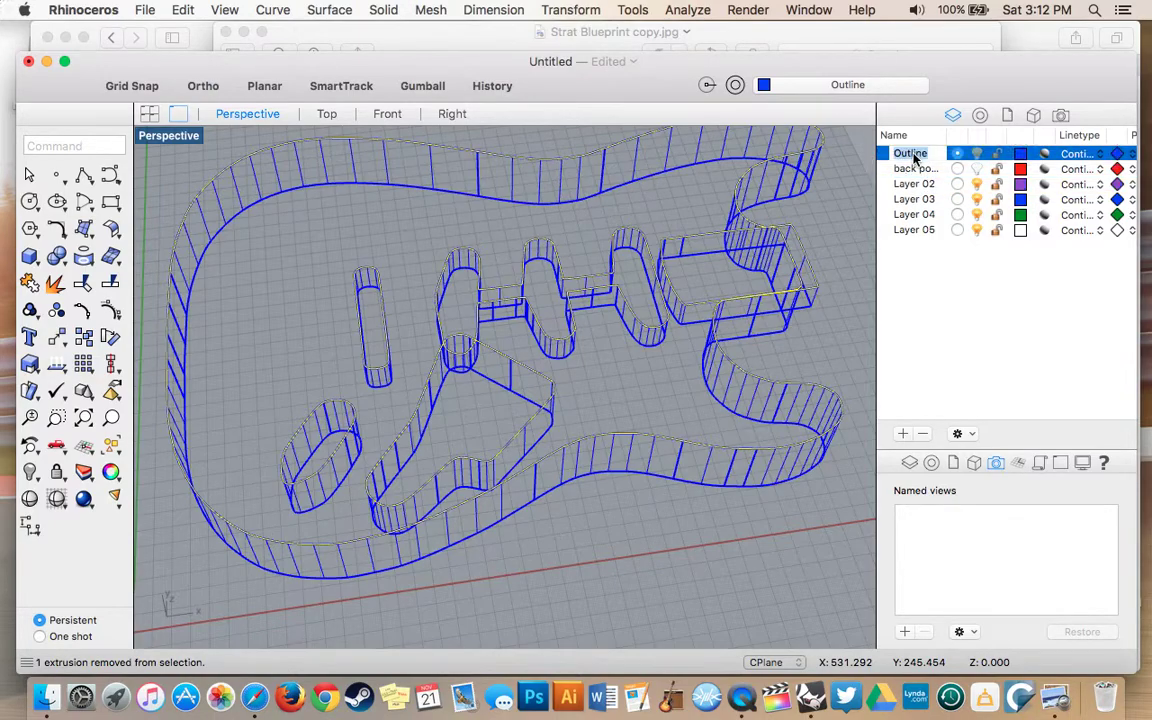
{"action": "type", "text": "Body"}
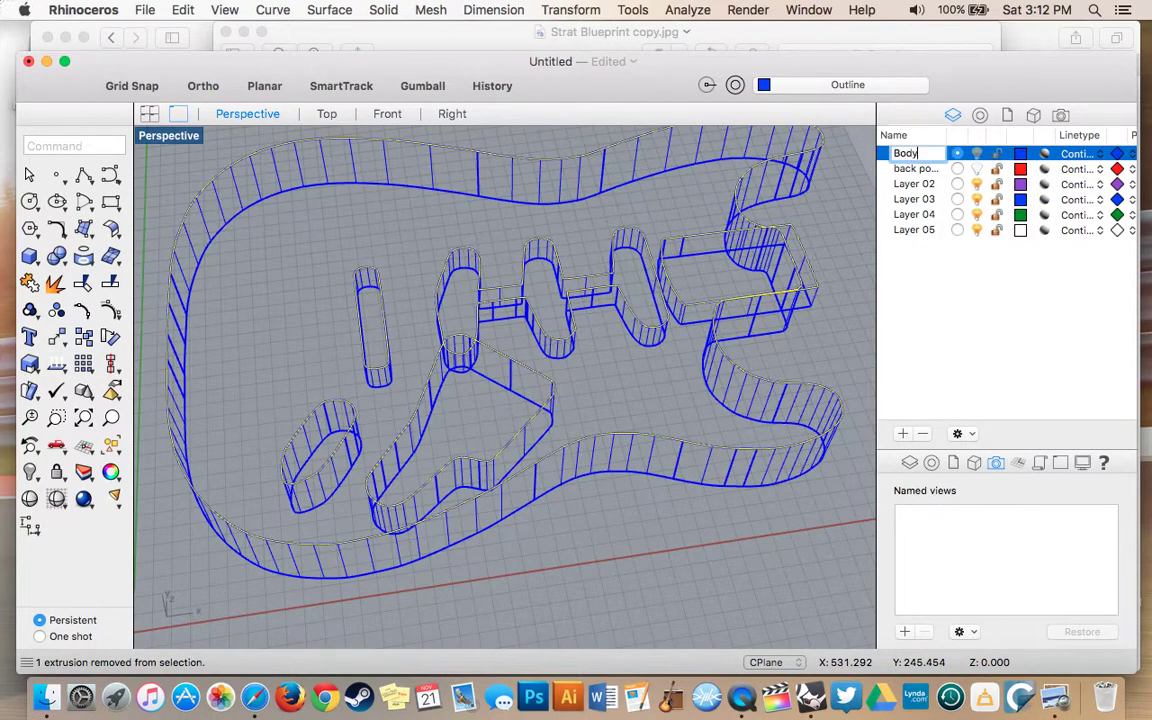
{"action": "key", "text": "Return"}
{"action": "left_click", "coordinate": [766, 538]}
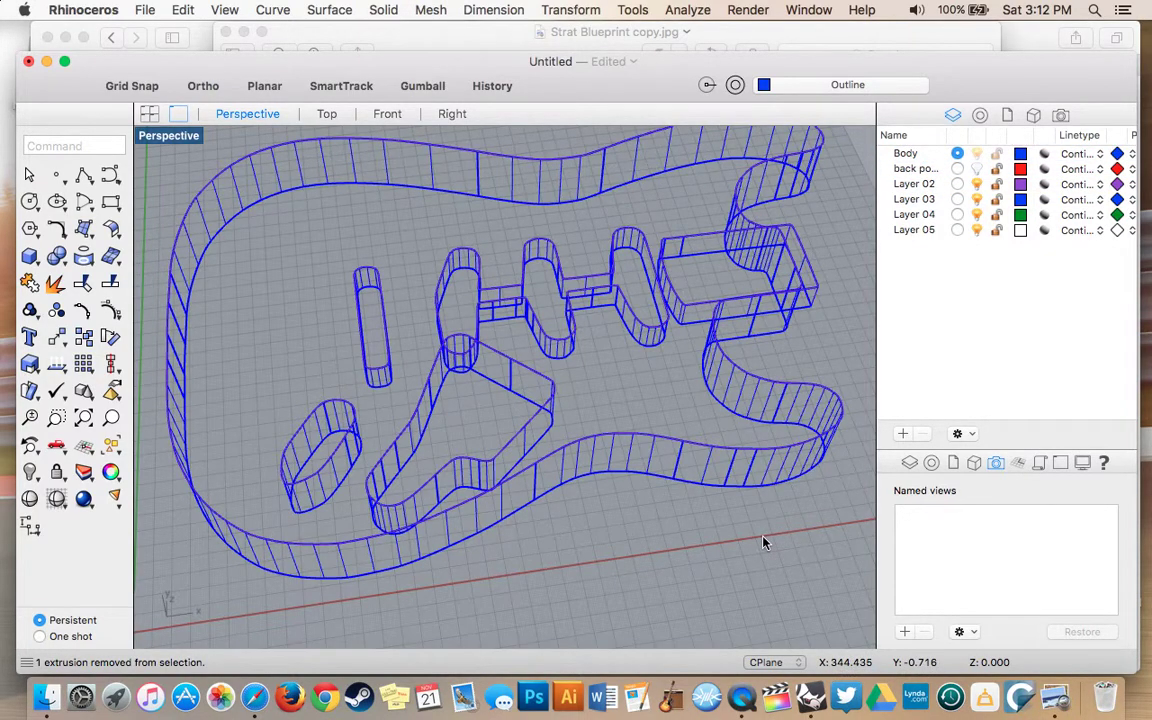
Set the color of Layer 02 to the Spring green pencil color
{"action": "left_click", "coordinate": [1020, 184]}
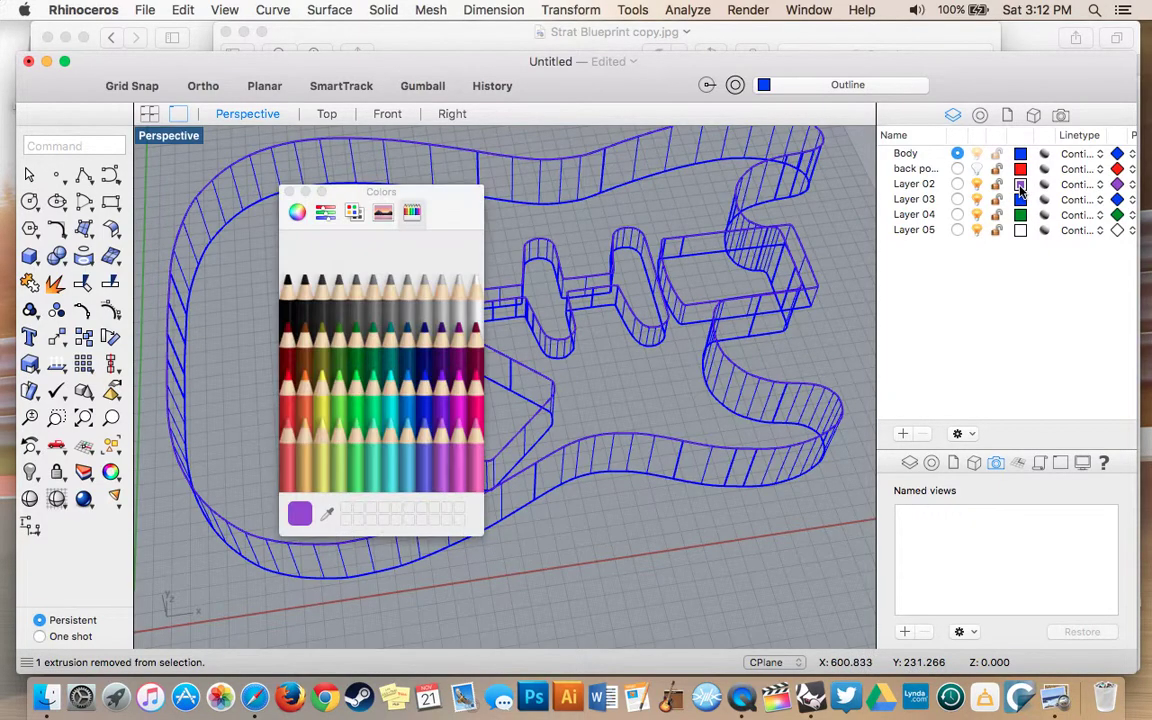
{"action": "left_click", "coordinate": [322, 397]}
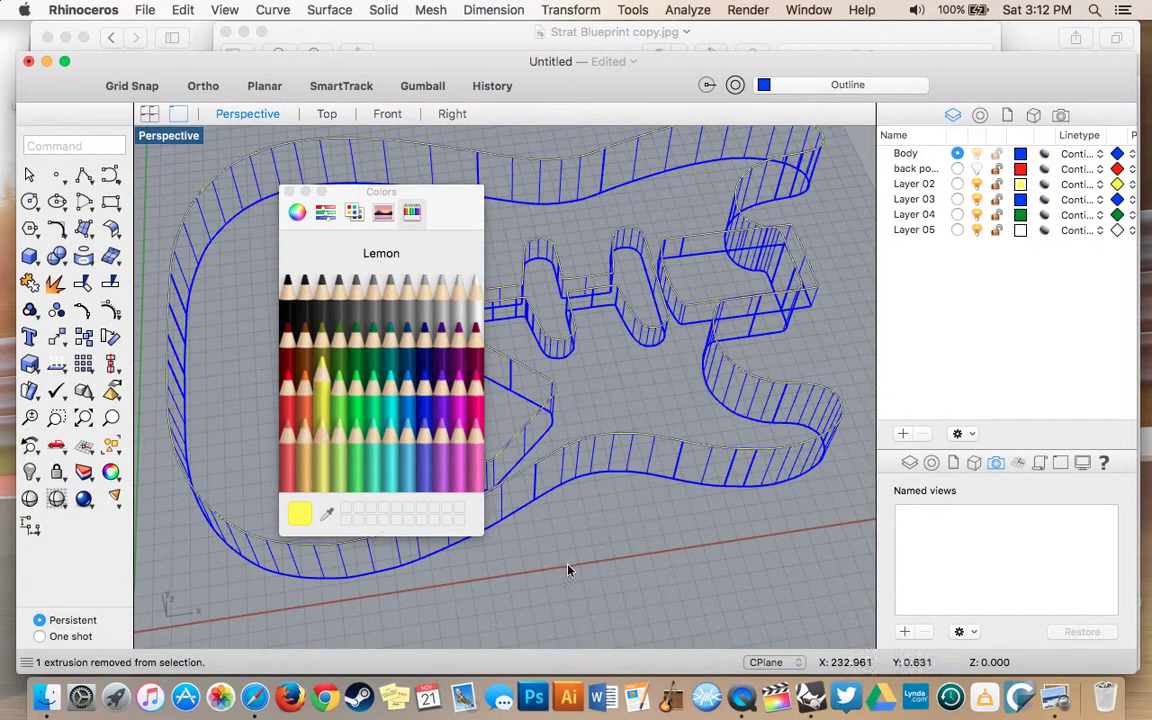
{"action": "left_click", "coordinate": [357, 398]}
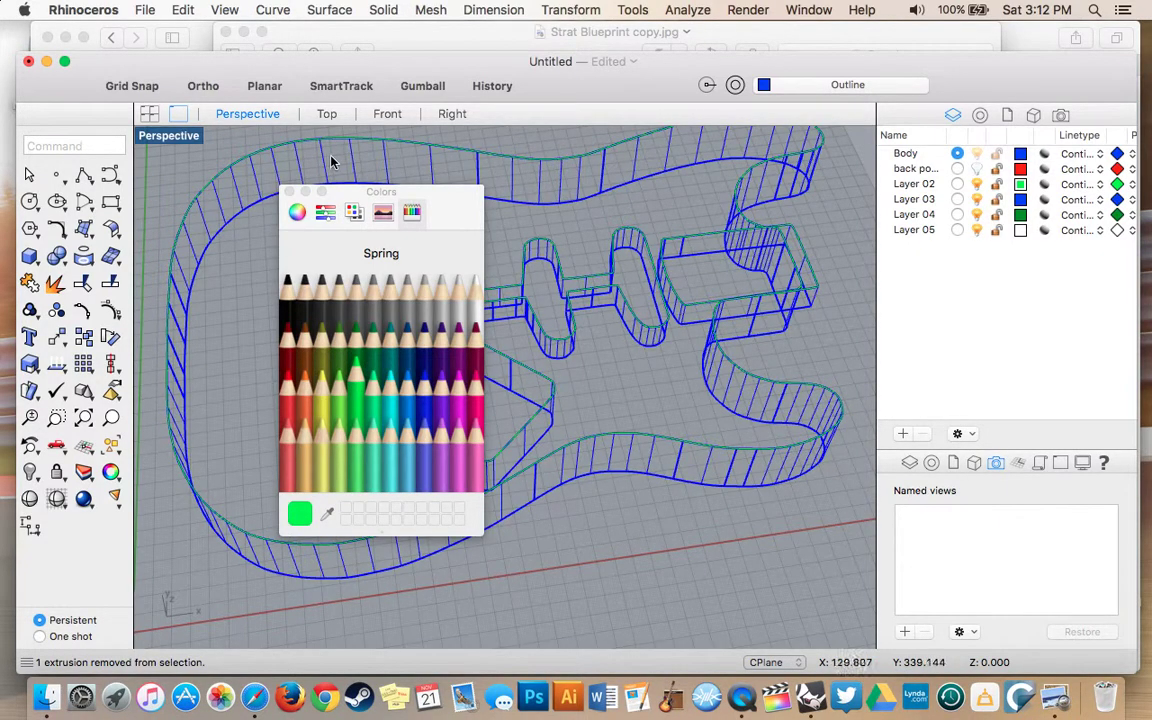
{"action": "left_click", "coordinate": [289, 191]}
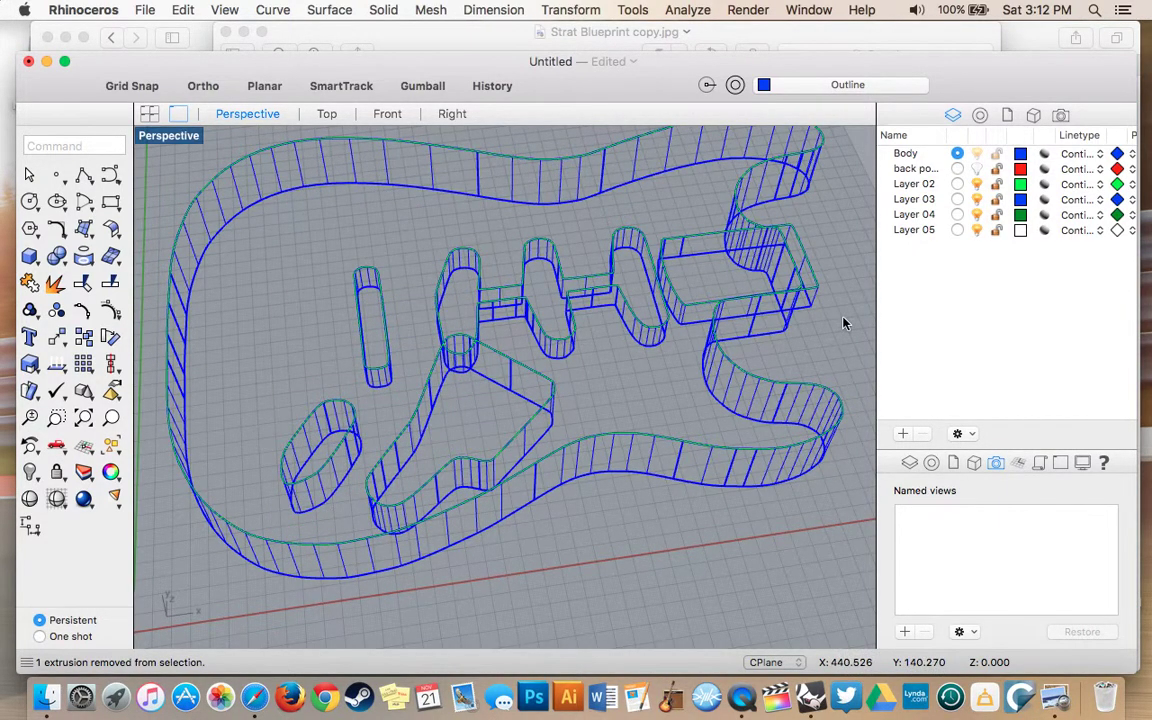
Toggle the visibility of Layer 02 to check its curves, leaving the layer hidden
{"action": "left_click", "coordinate": [977, 184]}
{"action": "left_click", "coordinate": [977, 184]}
{"action": "left_click", "coordinate": [977, 184]}
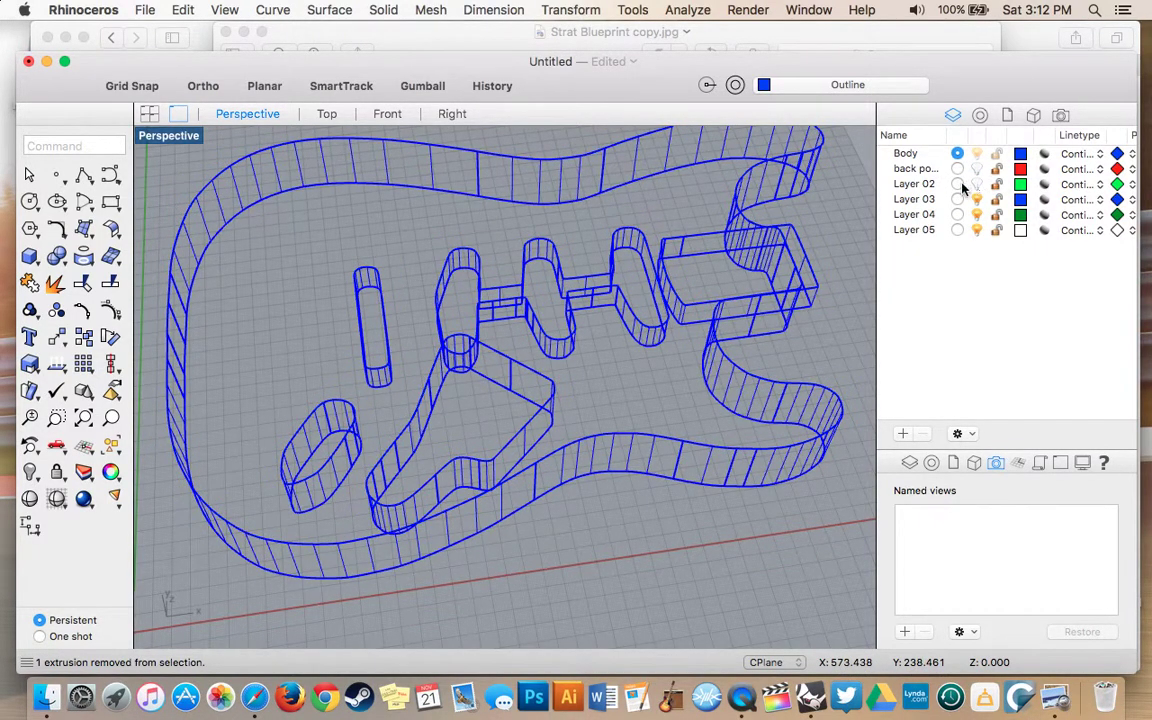
{"action": "scroll", "coordinate": [720, 305], "scroll_direction": "down", "scroll_amount": 2}
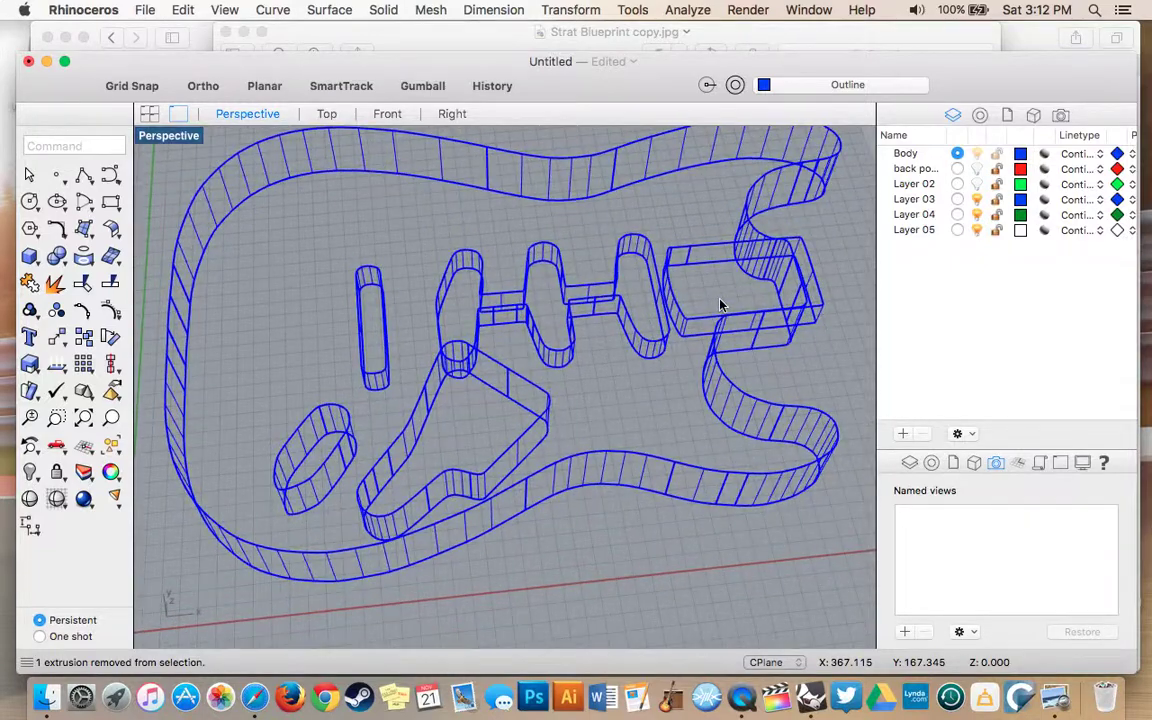
Rename Layer 02 to outline
{"action": "left_click", "coordinate": [912, 185]}
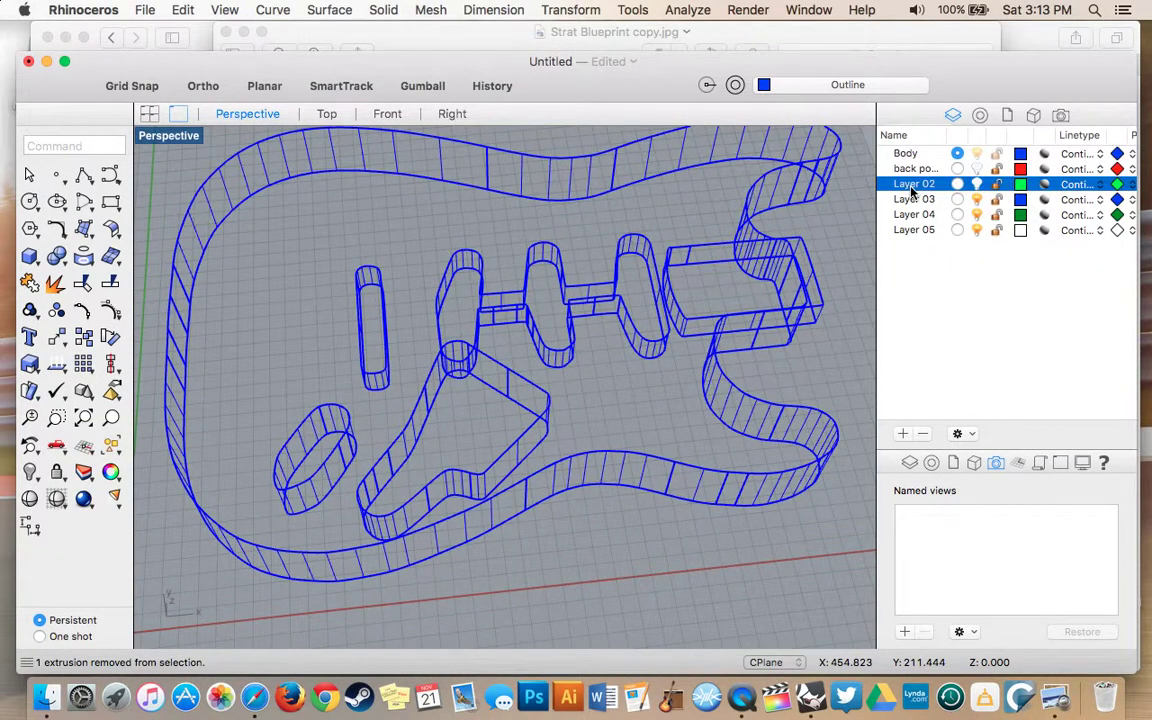
{"action": "left_click", "coordinate": [912, 185]}
{"action": "type", "text": "outline"}
{"action": "key", "text": "Return"}
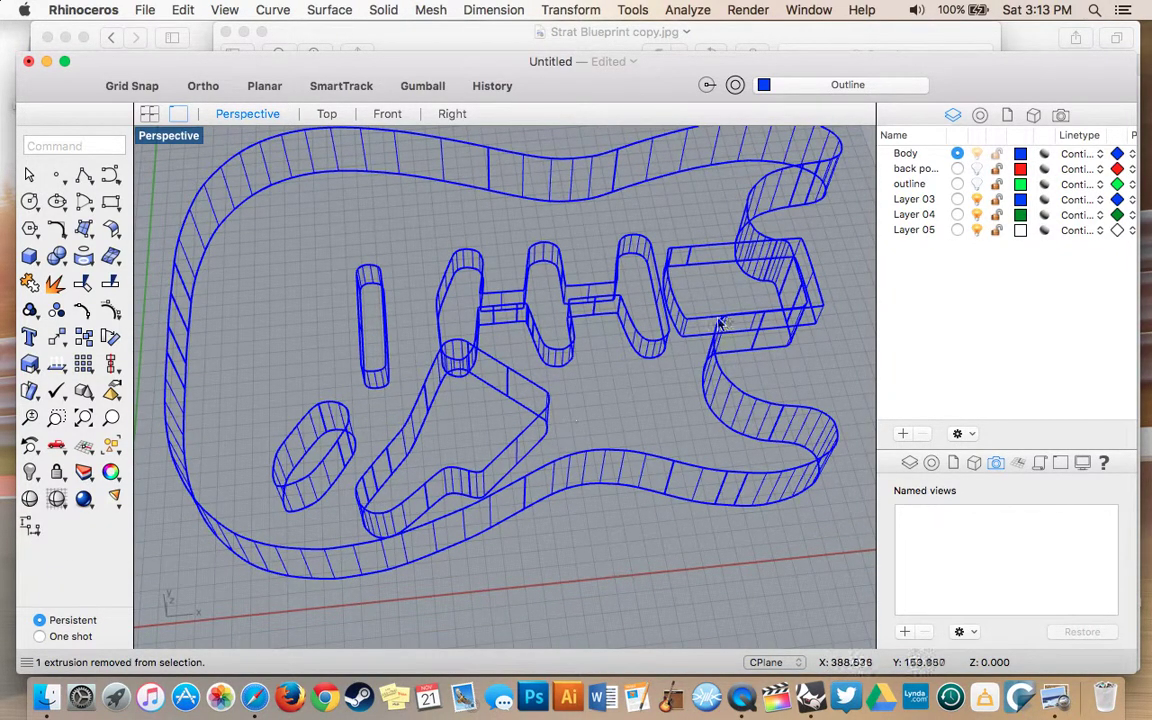
Switch the Perspective view to Shaded display and inspect the solid guitar body and its cavity shapes
{"action": "left_click", "coordinate": [57, 502]}
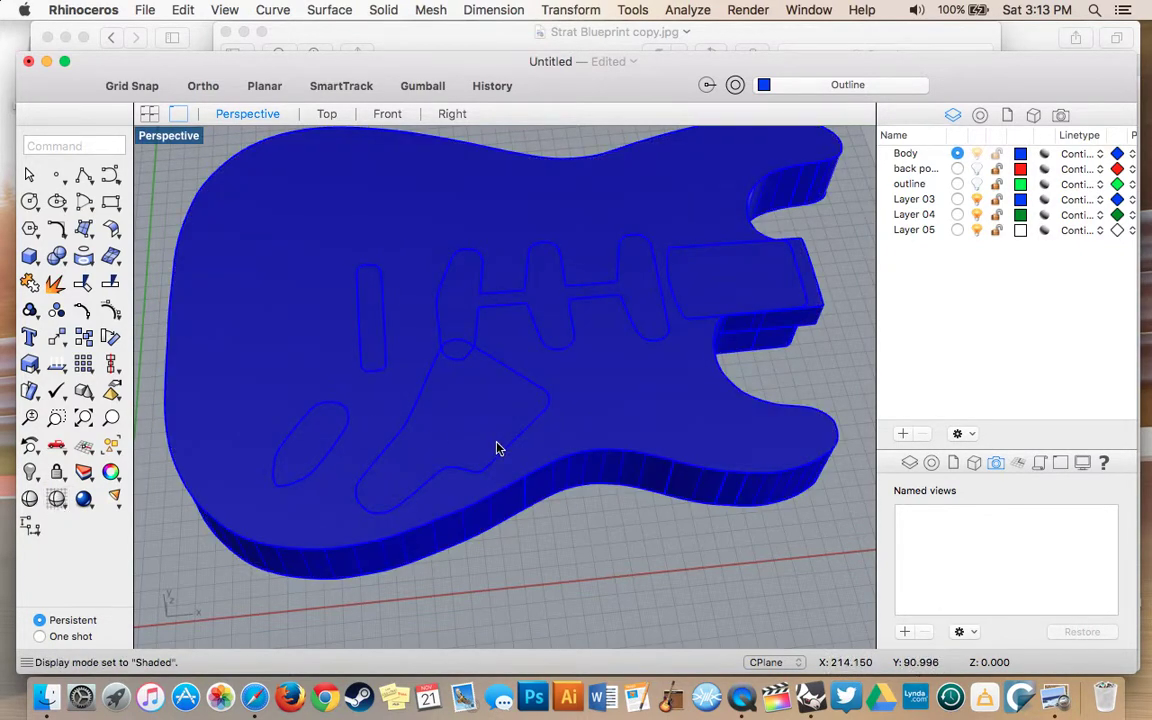
{"action": "scroll", "coordinate": [497, 448], "scroll_direction": "up", "scroll_amount": 3}
{"action": "scroll", "coordinate": [497, 448], "scroll_direction": "left", "scroll_amount": 3}
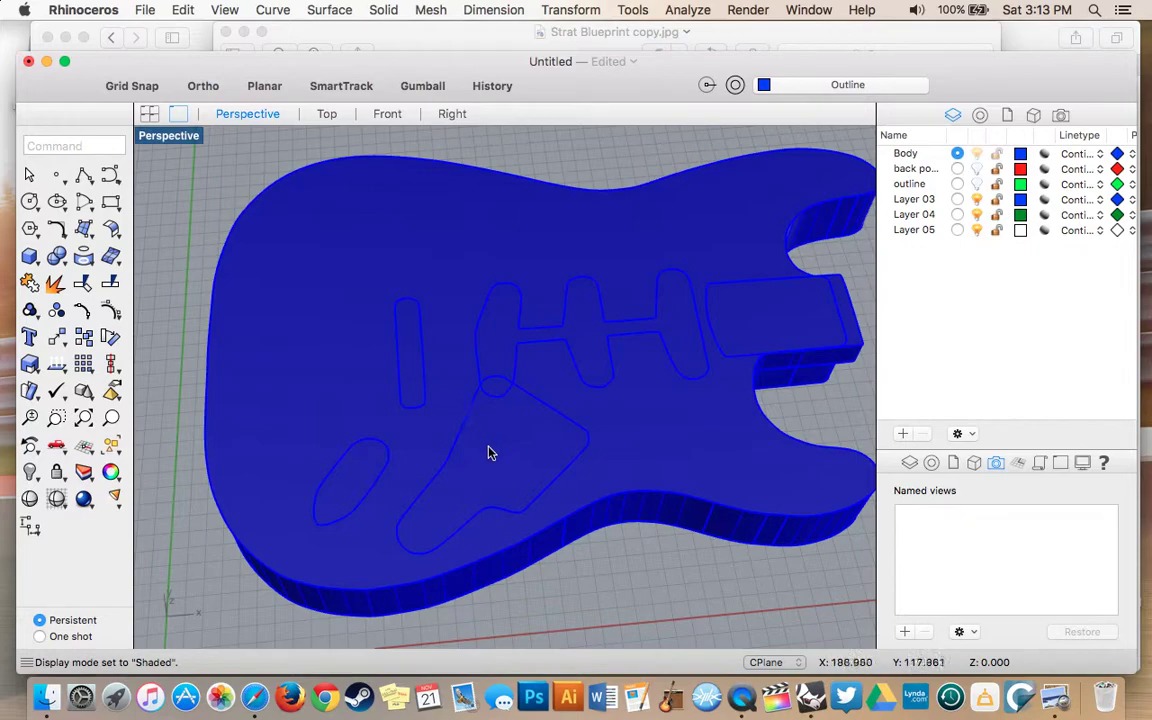
{"action": "scroll", "coordinate": [487, 458], "scroll_direction": "down", "scroll_amount": 1}
{"action": "scroll", "coordinate": [487, 458], "scroll_direction": "down", "scroll_amount": 3}
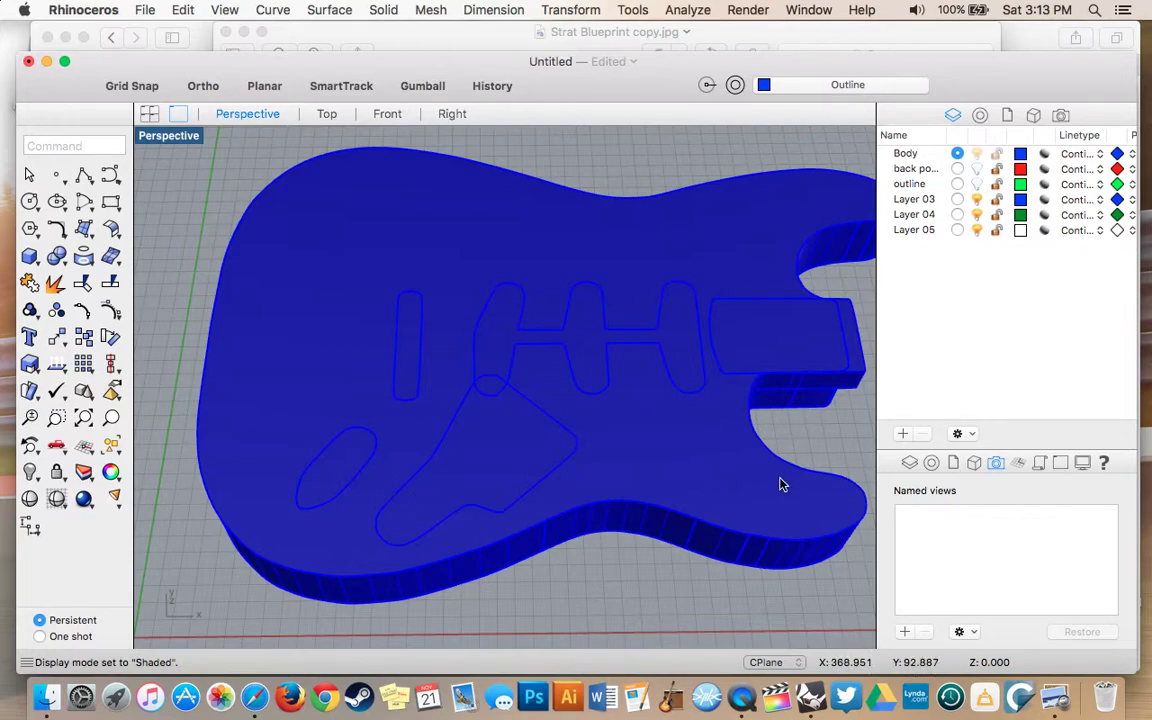
Boolean Split the guitar body, using the control cavity, oval jack cavity, narrow bridge slot, pickup cavity and neck pocket solids as cutters
{"action": "left_click", "coordinate": [383, 10]}
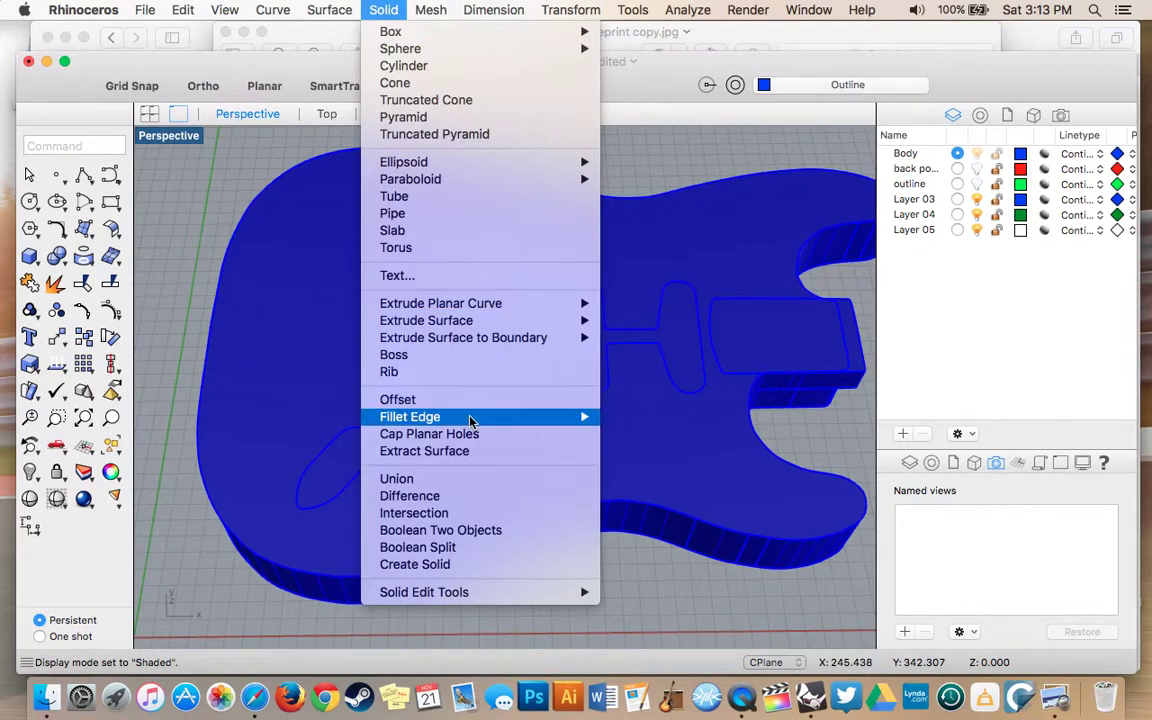
{"action": "left_click", "coordinate": [473, 551]}
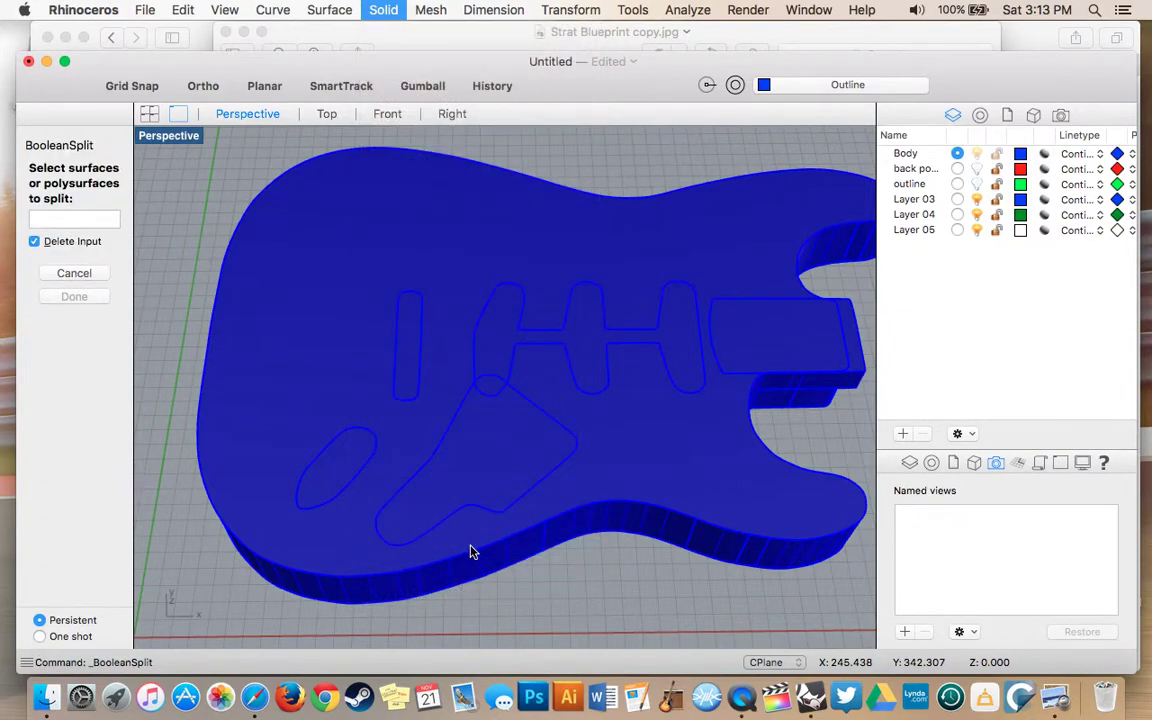
{"action": "left_click", "coordinate": [699, 478]}
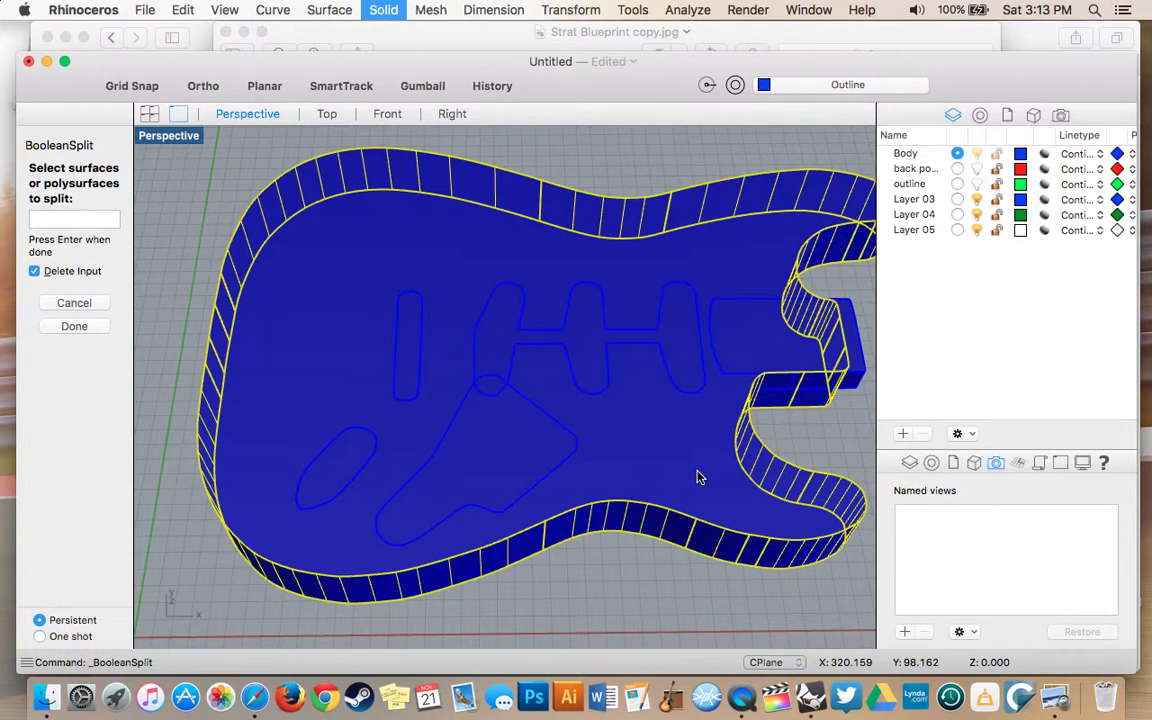
{"action": "key", "text": "Return"}
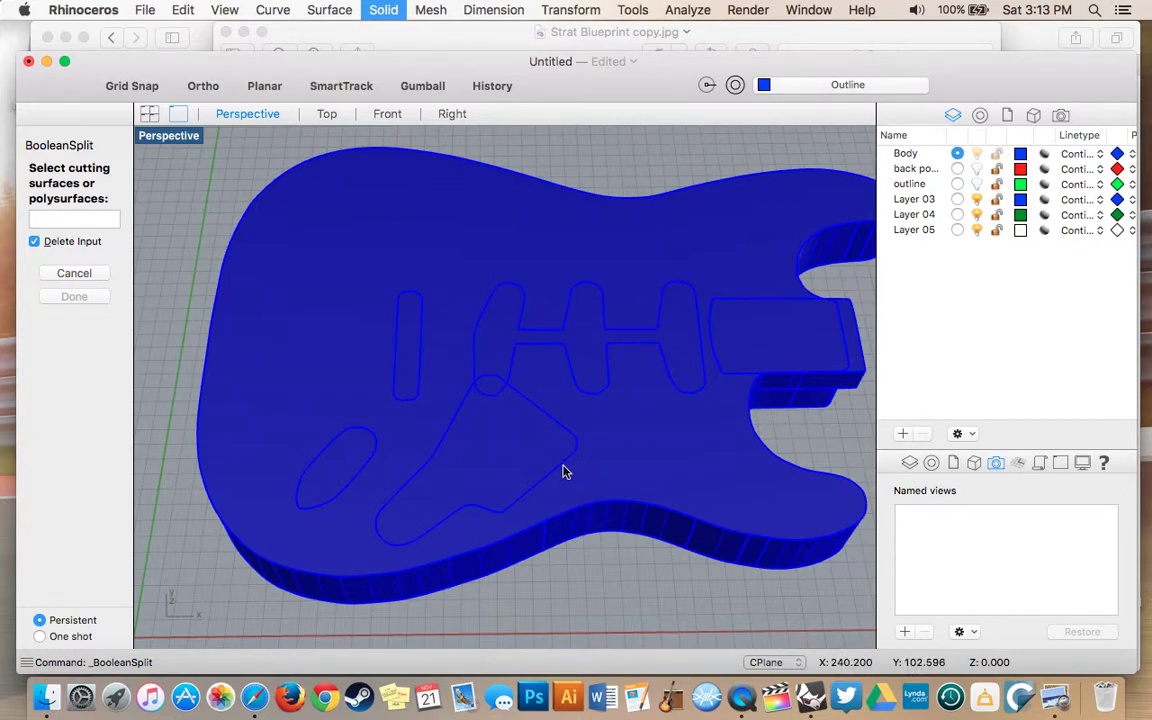
{"action": "left_click", "coordinate": [505, 422]}
{"action": "left_click", "coordinate": [350, 487]}
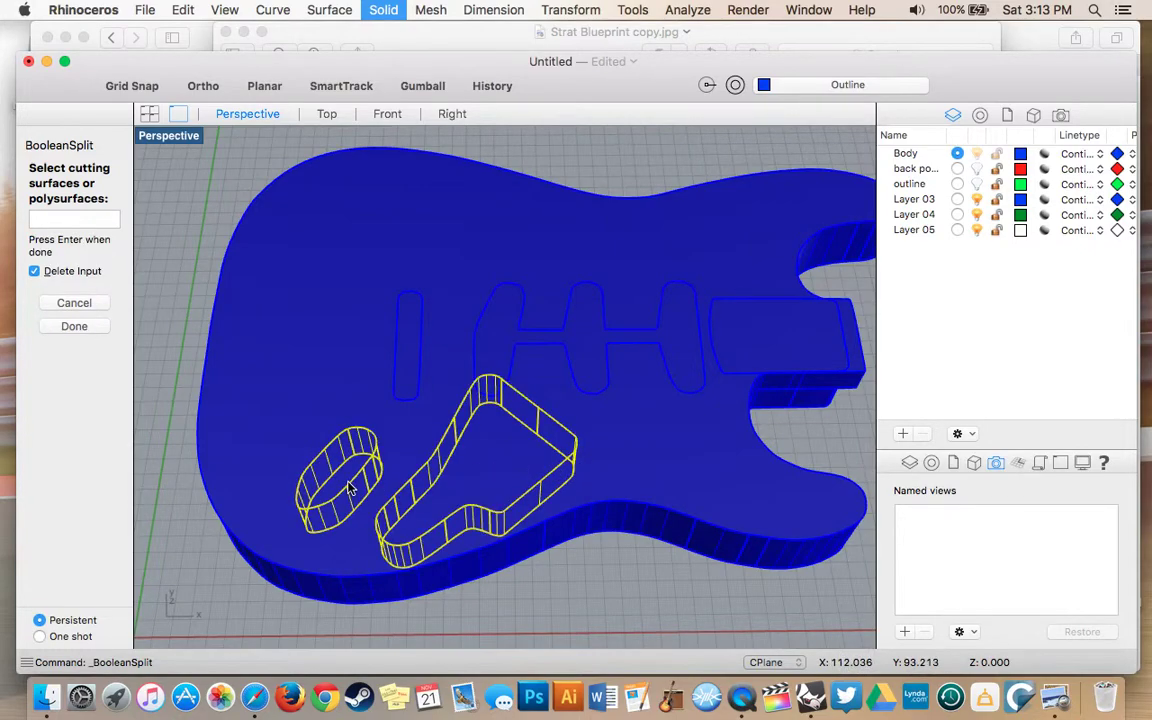
{"action": "left_click", "coordinate": [416, 385]}
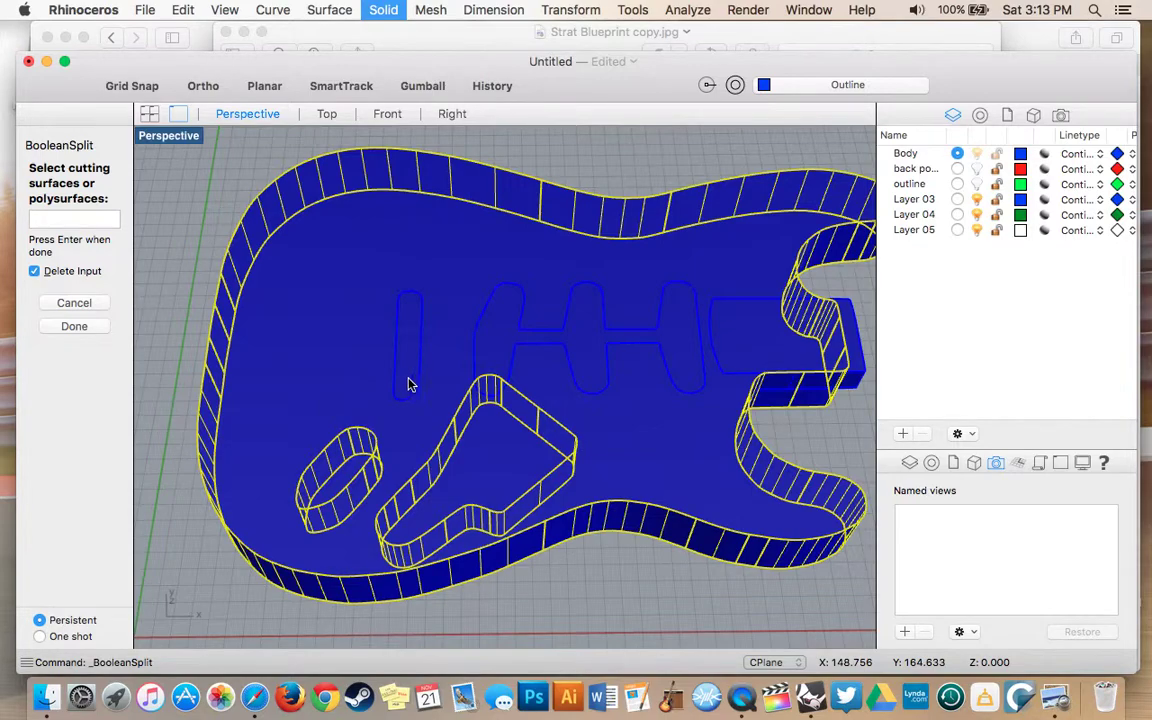
{"action": "left_click", "coordinate": [327, 373], "text": "super"}
{"action": "left_click", "coordinate": [405, 385]}
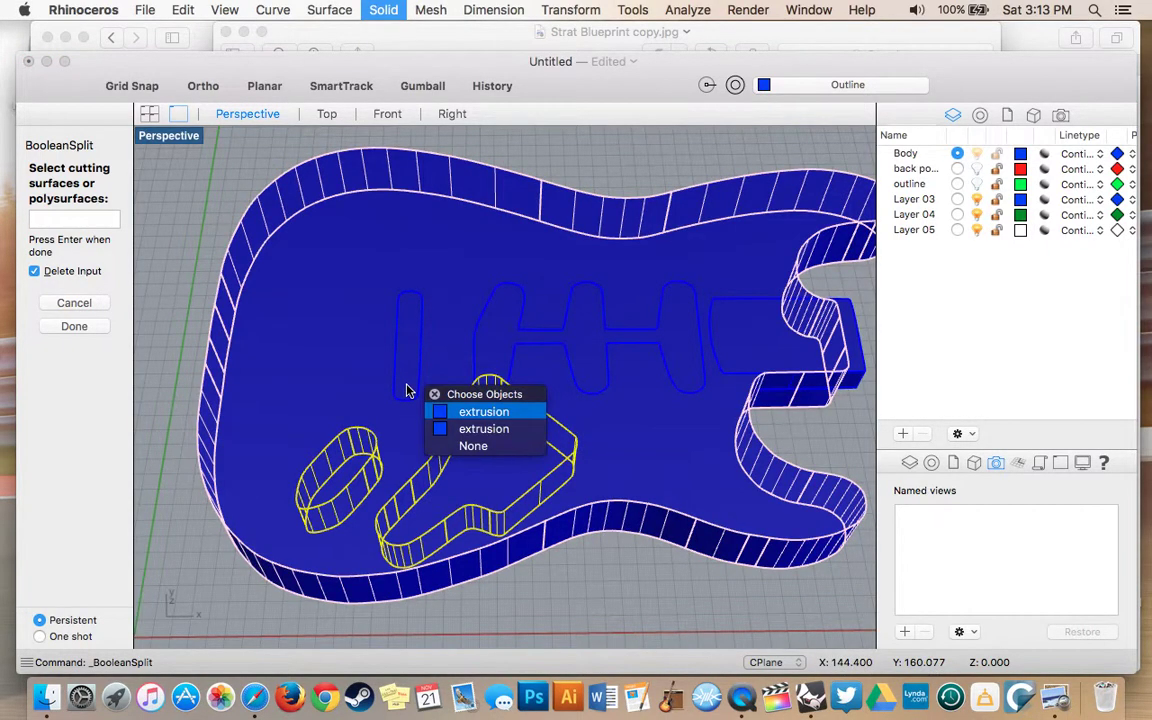
{"action": "left_click", "coordinate": [440, 428]}
{"action": "left_click", "coordinate": [529, 349]}
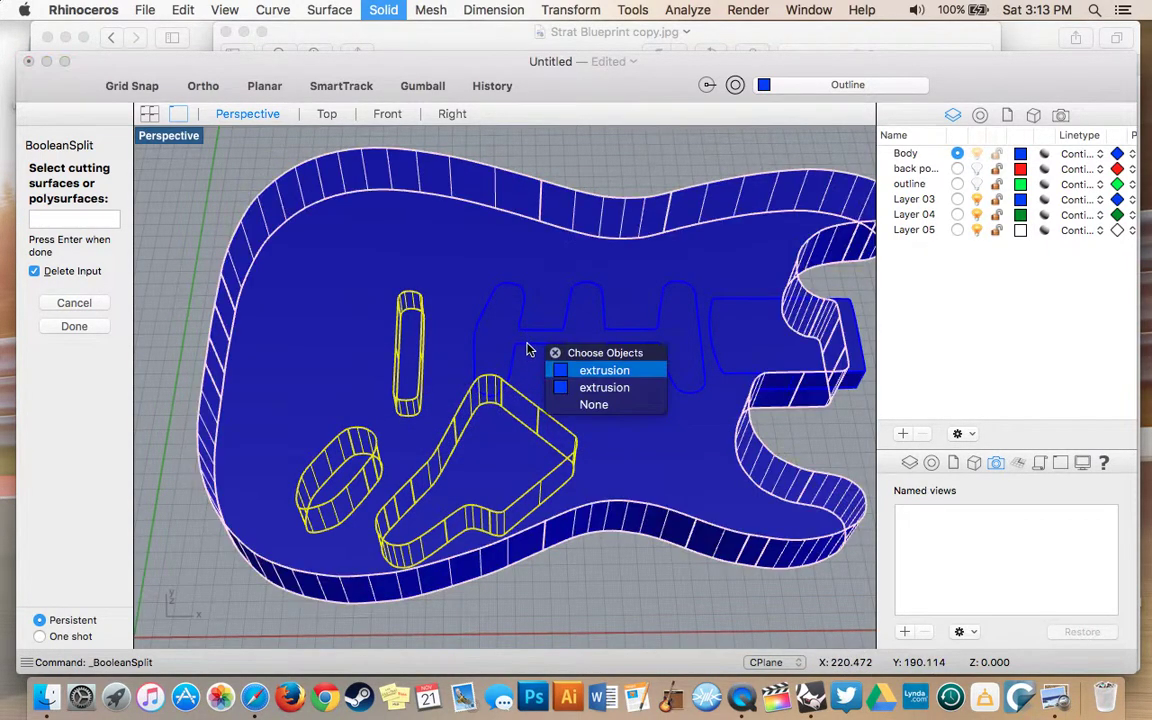
{"action": "left_click", "coordinate": [592, 388]}
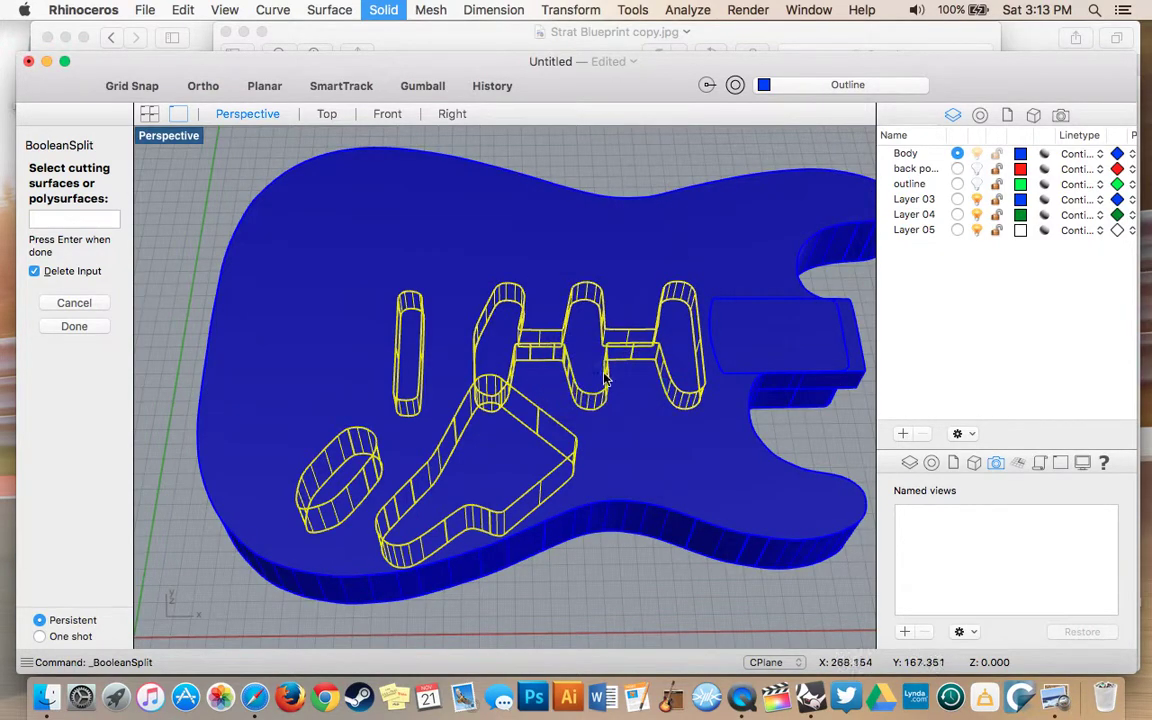
{"action": "left_click", "coordinate": [746, 356]}
{"action": "left_click", "coordinate": [789, 395]}
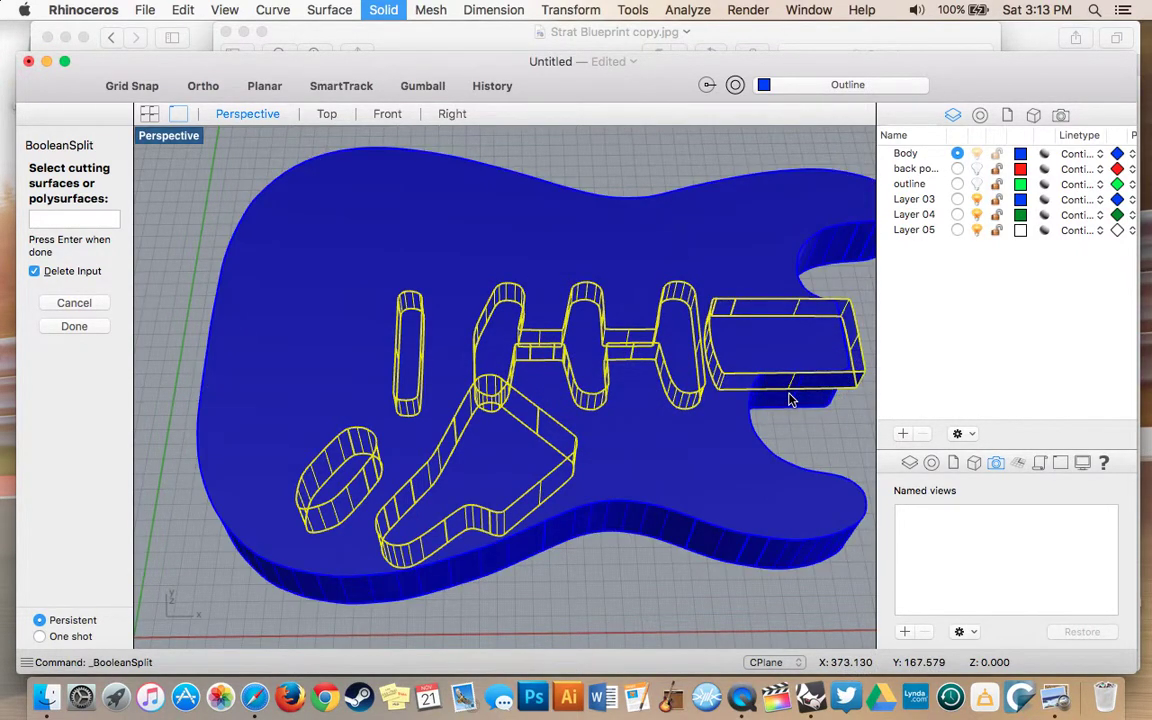
{"action": "left_click", "coordinate": [73, 326]}
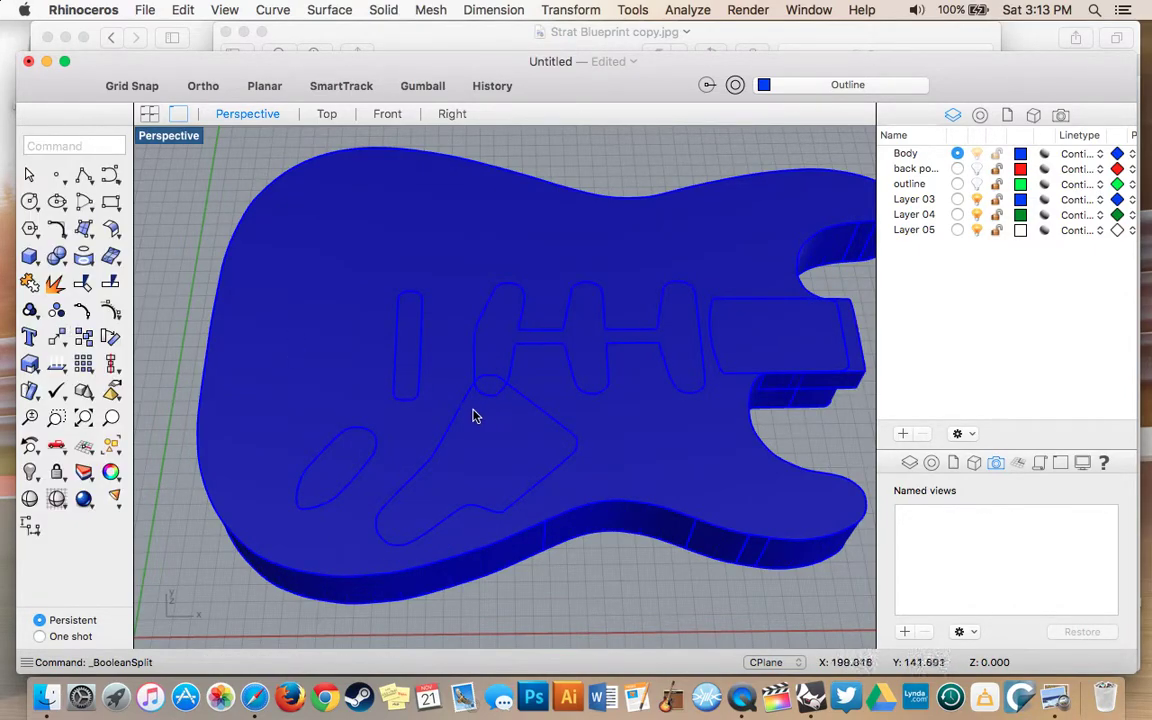
Delete the split-off polysurface and the remaining extrusion that fill the oval jack cavity
{"action": "left_click", "coordinate": [332, 476]}
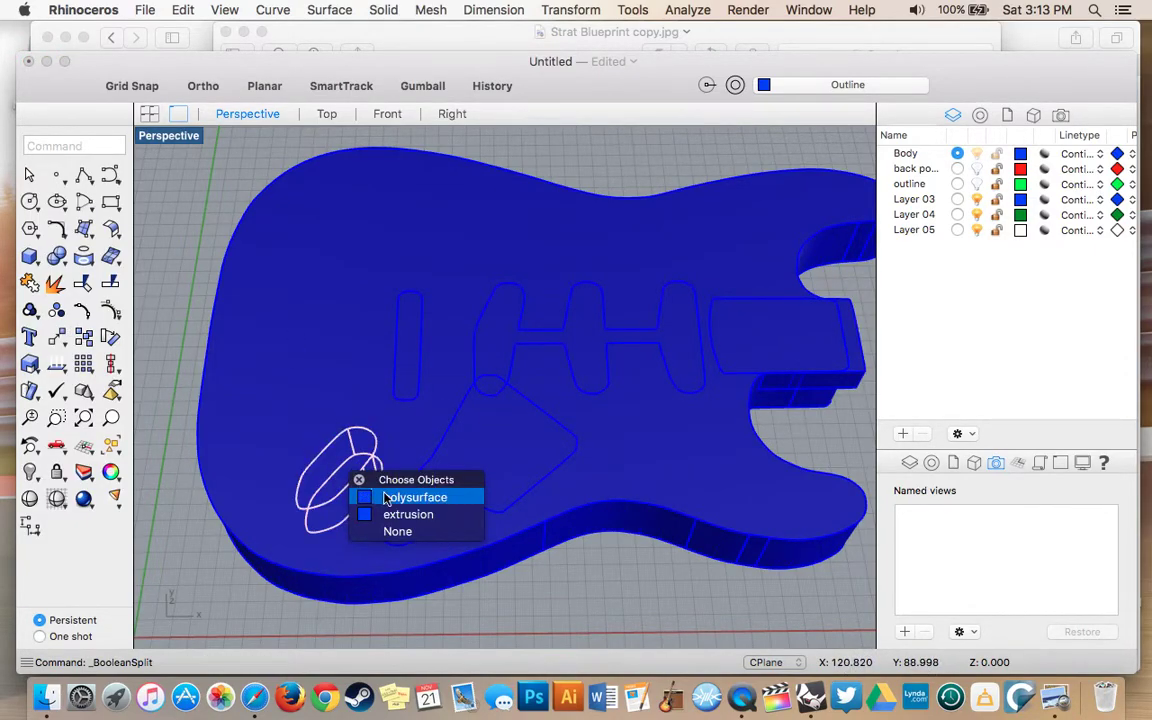
{"action": "left_click", "coordinate": [413, 497]}
{"action": "key", "text": "Delete"}
{"action": "left_click", "coordinate": [341, 472]}
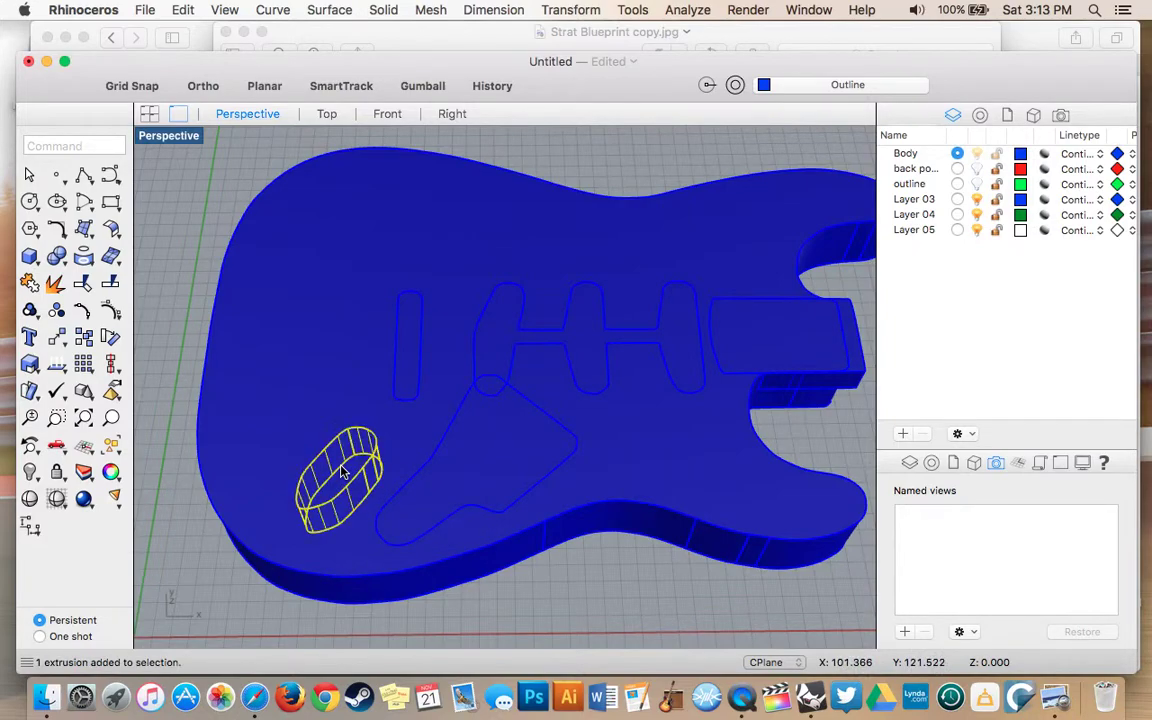
{"action": "key", "text": "Delete"}
Delete the leftover solids filling the control cavity, its round overlap with the pickup cavity, and the pickup cavity itself
{"action": "left_click", "coordinate": [522, 477]}
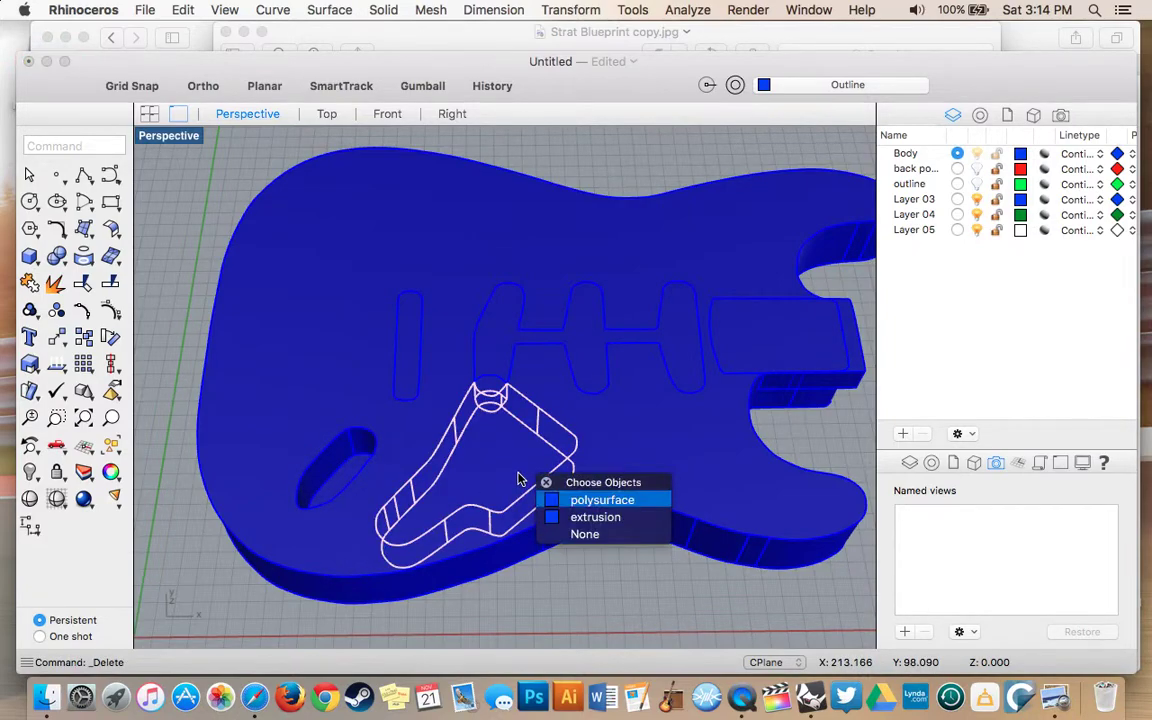
{"action": "left_click", "coordinate": [568, 515]}
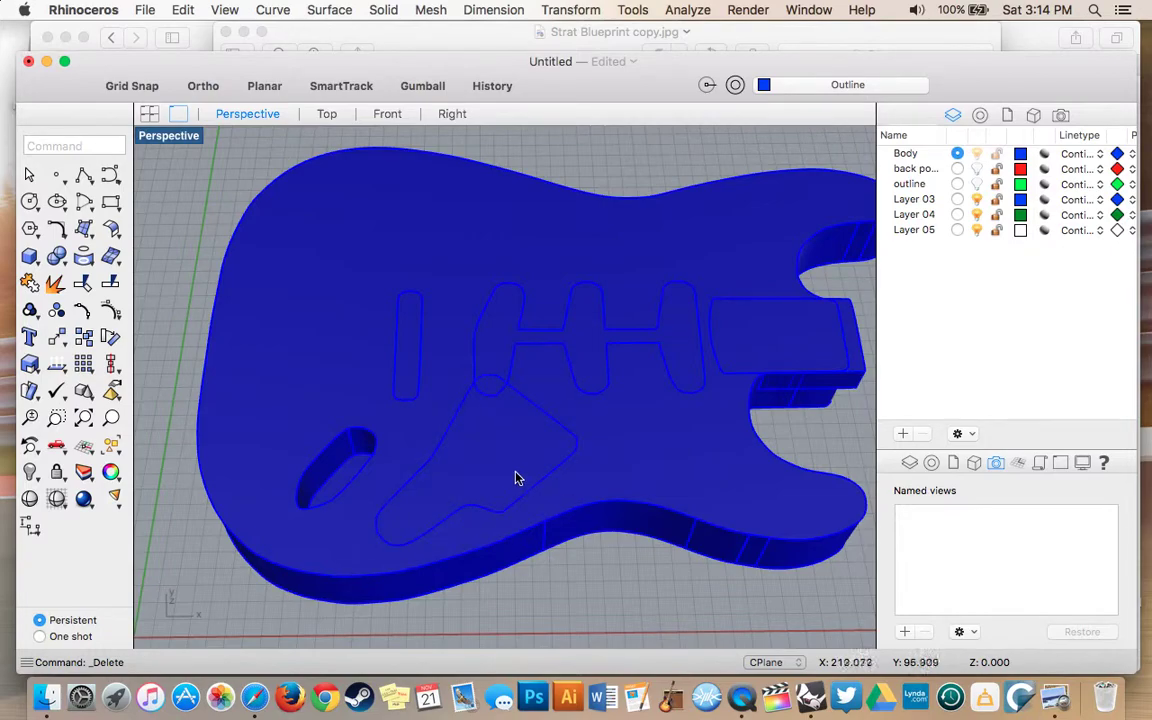
{"action": "key", "text": "Delete"}
{"action": "left_click", "coordinate": [490, 392]}
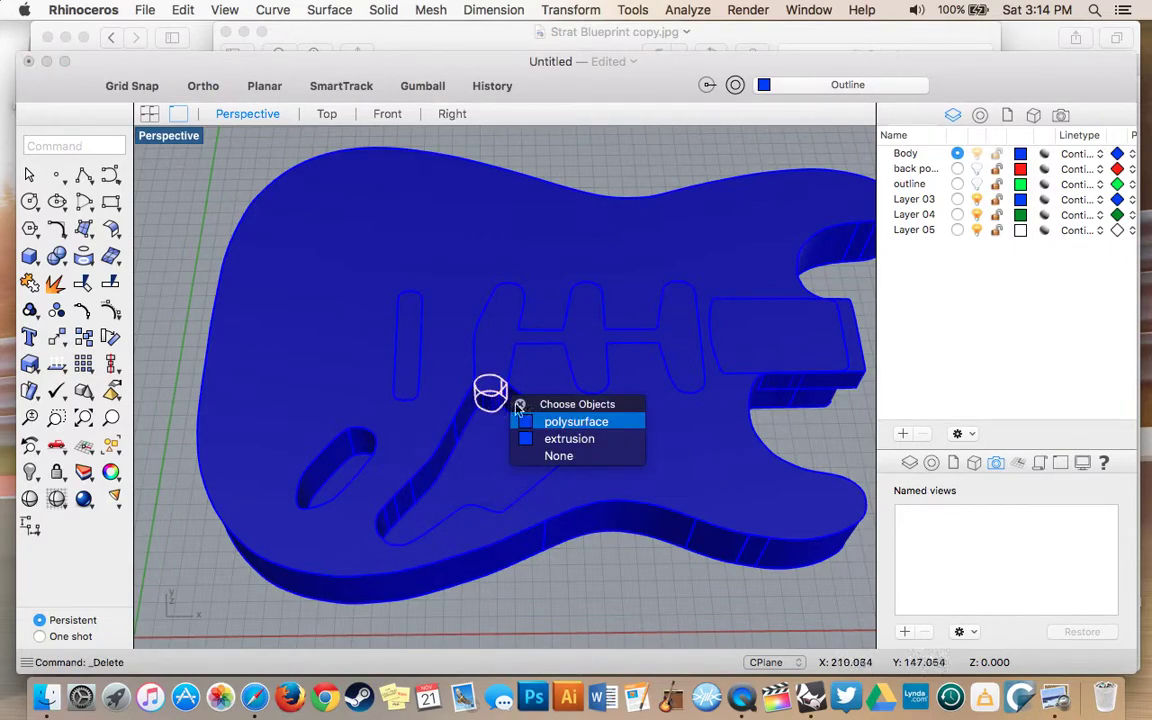
{"action": "key", "text": "Escape"}
{"action": "left_click", "coordinate": [501, 398]}
{"action": "key", "text": "Delete"}
{"action": "left_click", "coordinate": [494, 363]}
{"action": "key", "text": "Delete"}
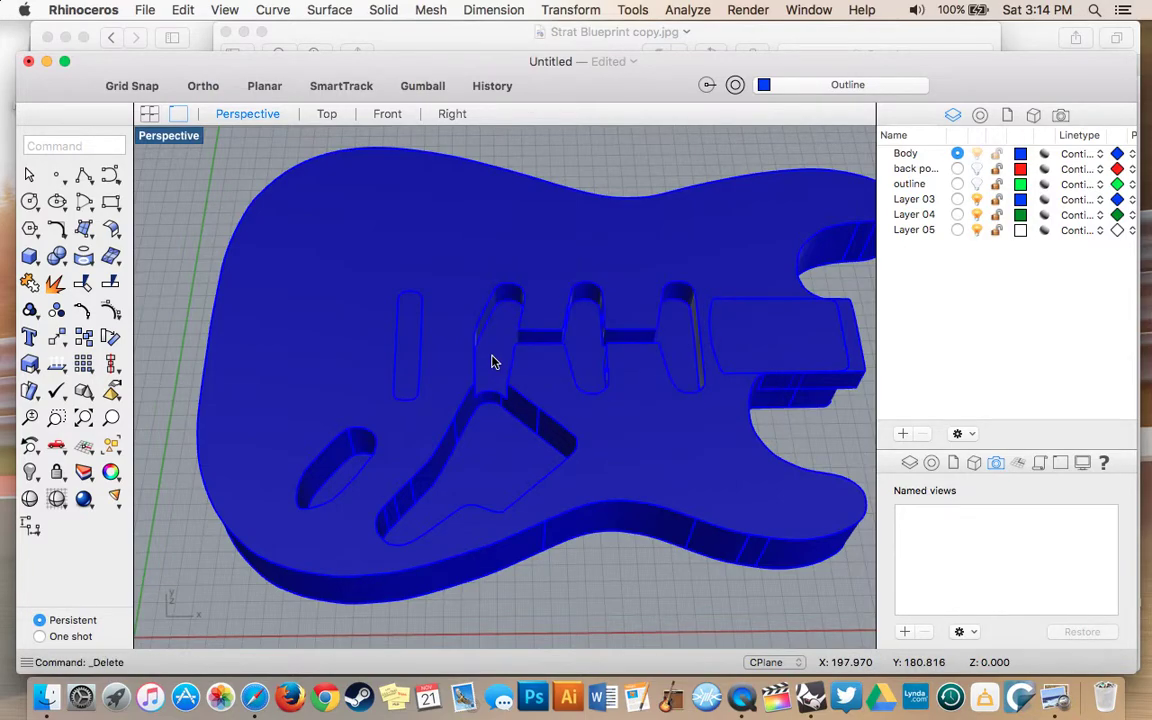
Delete the leftover solids filling the neck pocket
{"action": "left_click", "coordinate": [758, 328]}
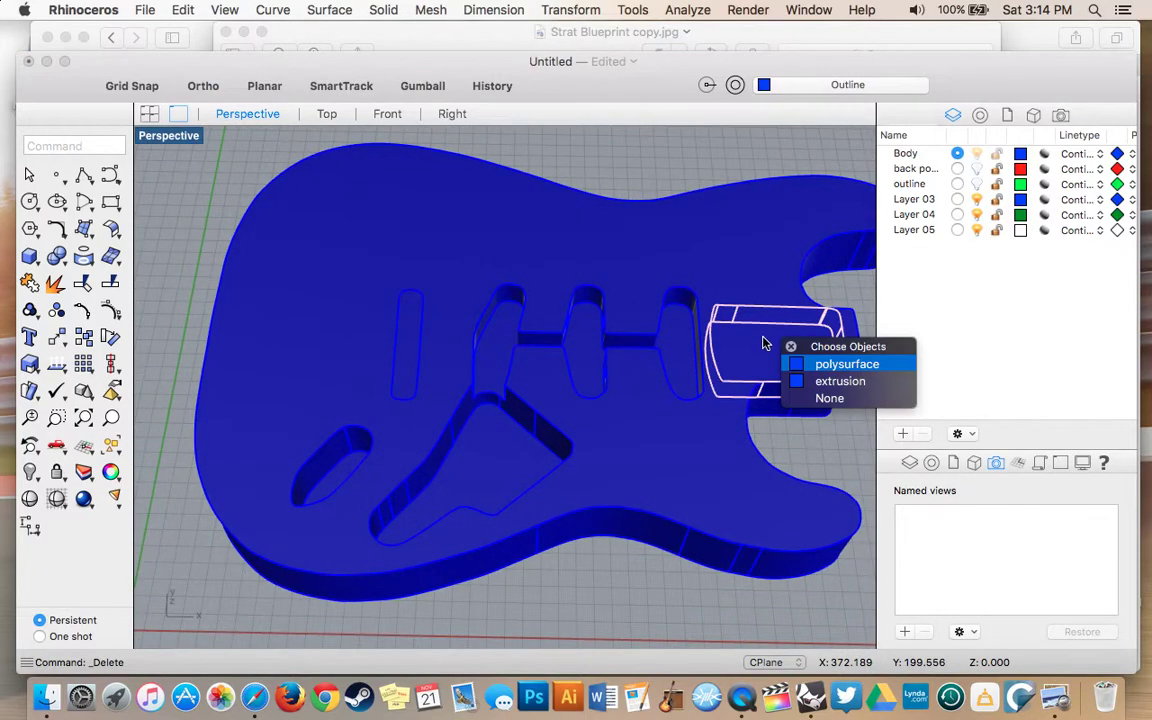
{"action": "left_click", "coordinate": [763, 343]}
{"action": "key", "text": "Delete"}
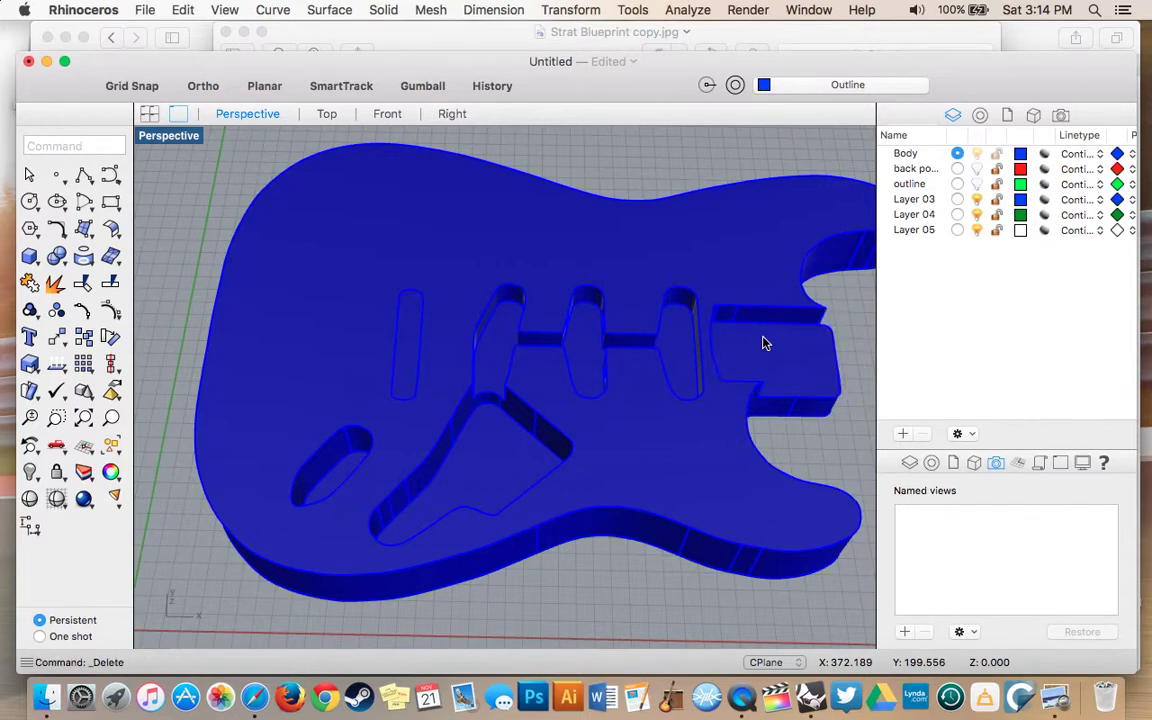
Delete the leftover solid filling the narrow bridge slot in the guitar body
{"action": "scroll", "coordinate": [776, 362], "scroll_direction": "right", "scroll_amount": 10}
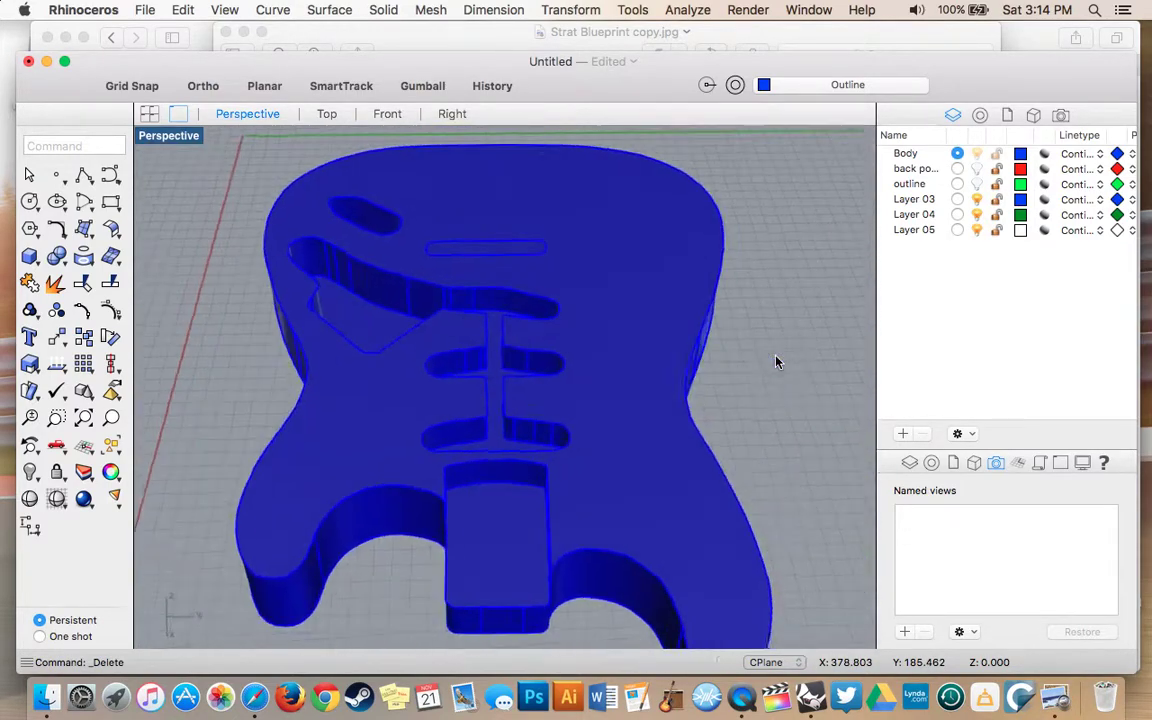
{"action": "scroll", "coordinate": [776, 362], "scroll_direction": "right", "scroll_amount": 5}
{"action": "left_click", "coordinate": [428, 311]}
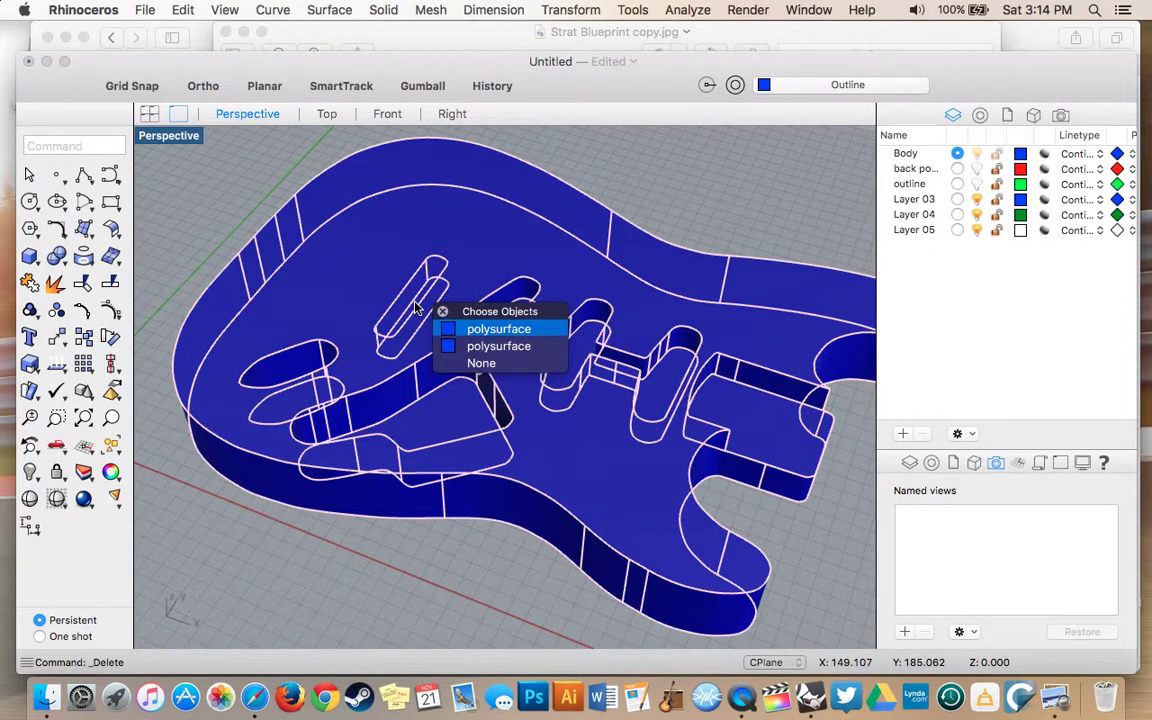
{"action": "key", "text": "Escape"}
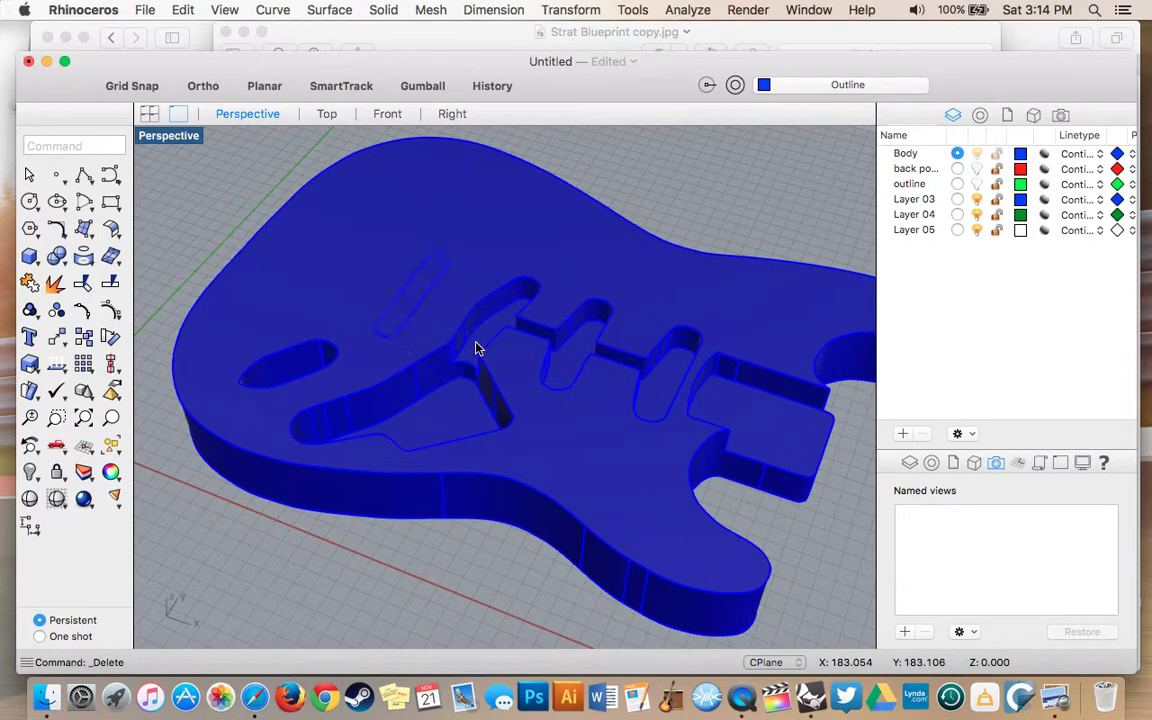
{"action": "left_click", "coordinate": [400, 313]}
{"action": "key", "text": "Delete"}
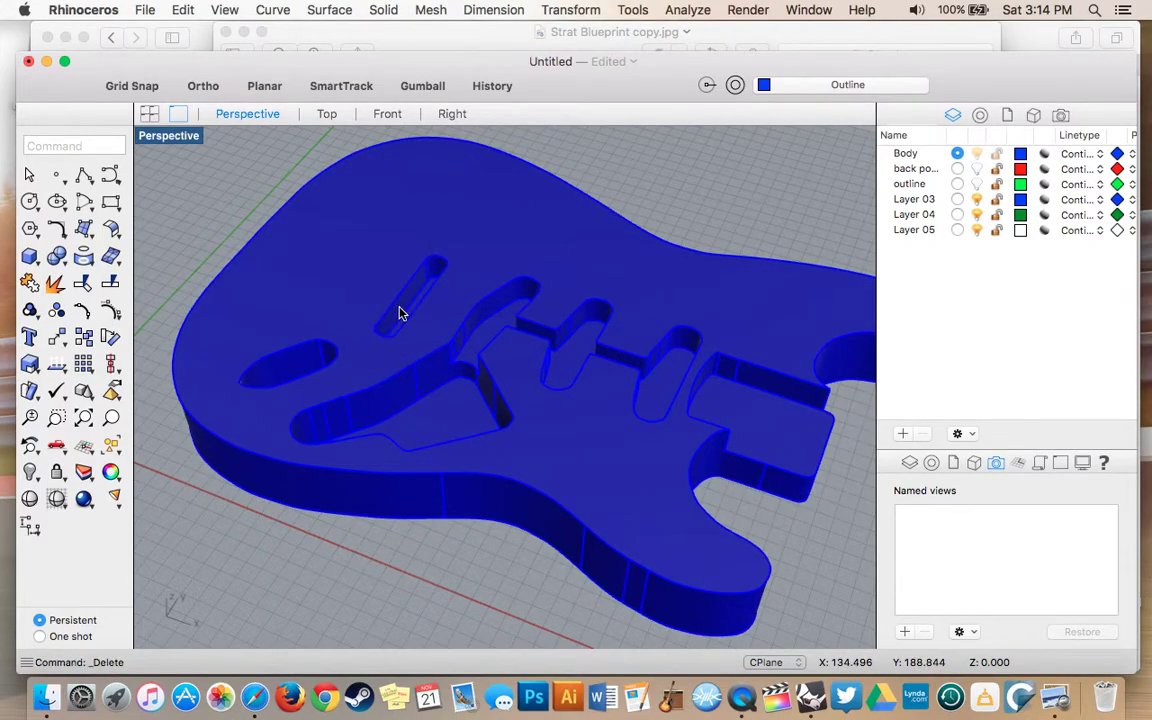
Make the back pocket layer current and inspect how its curves sit relative to the body from several angles
{"action": "scroll", "coordinate": [450, 337], "scroll_direction": "right", "scroll_amount": 8}
{"action": "scroll", "coordinate": [450, 337], "scroll_direction": "right", "scroll_amount": 10}
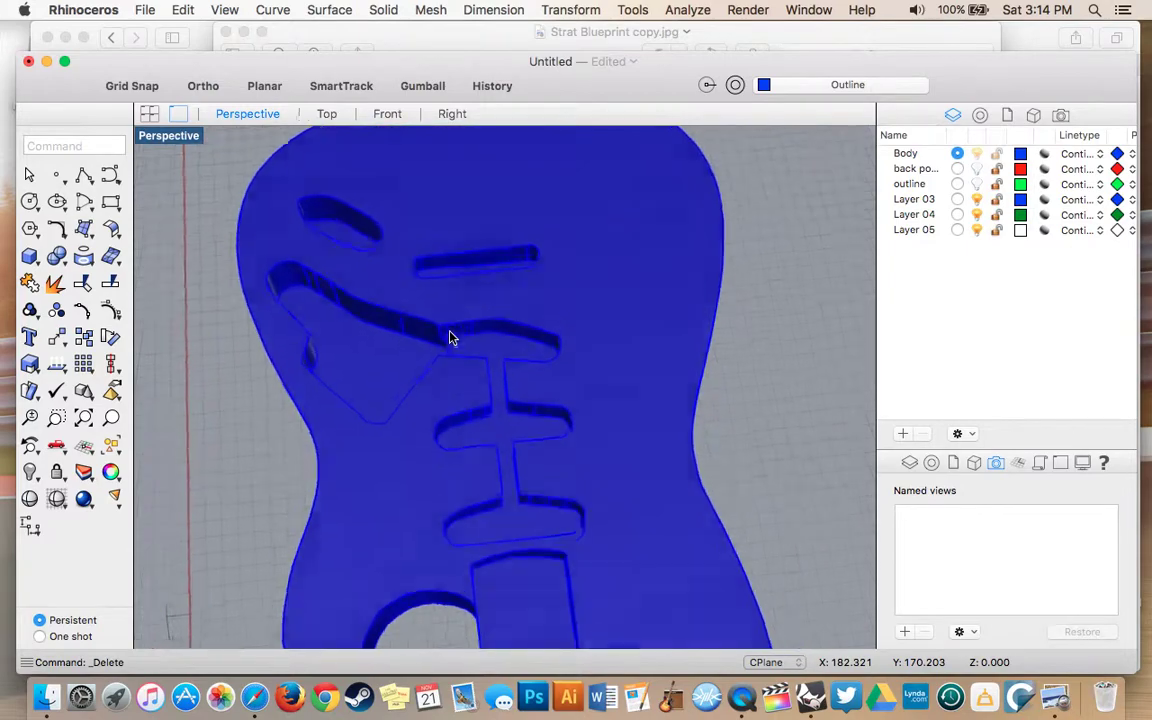
{"action": "scroll", "coordinate": [450, 337], "scroll_direction": "right", "scroll_amount": 5}
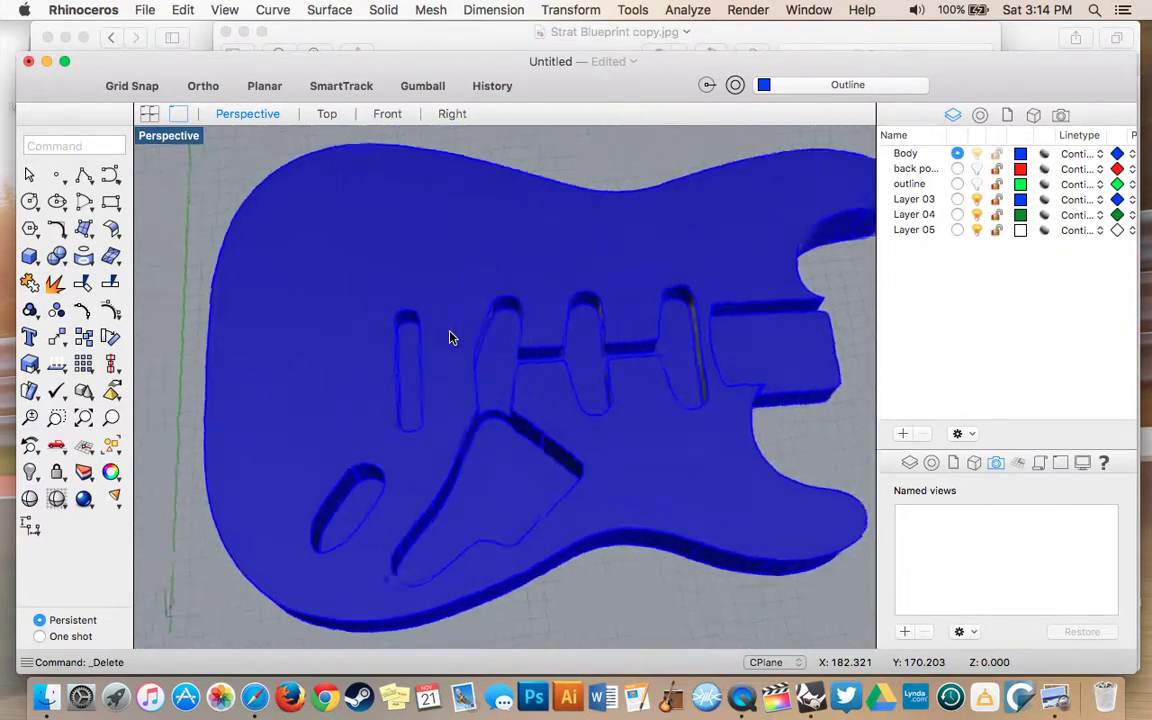
{"action": "left_click", "coordinate": [957, 168]}
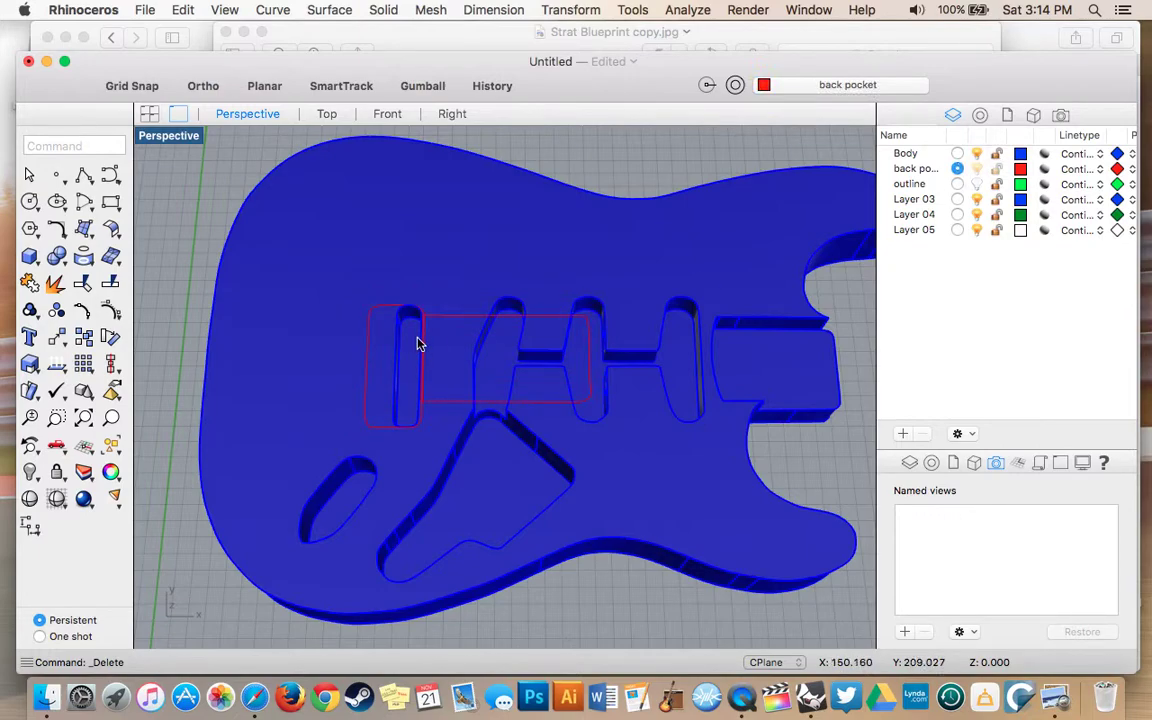
{"action": "scroll", "coordinate": [427, 350], "scroll_direction": "down", "scroll_amount": 5}
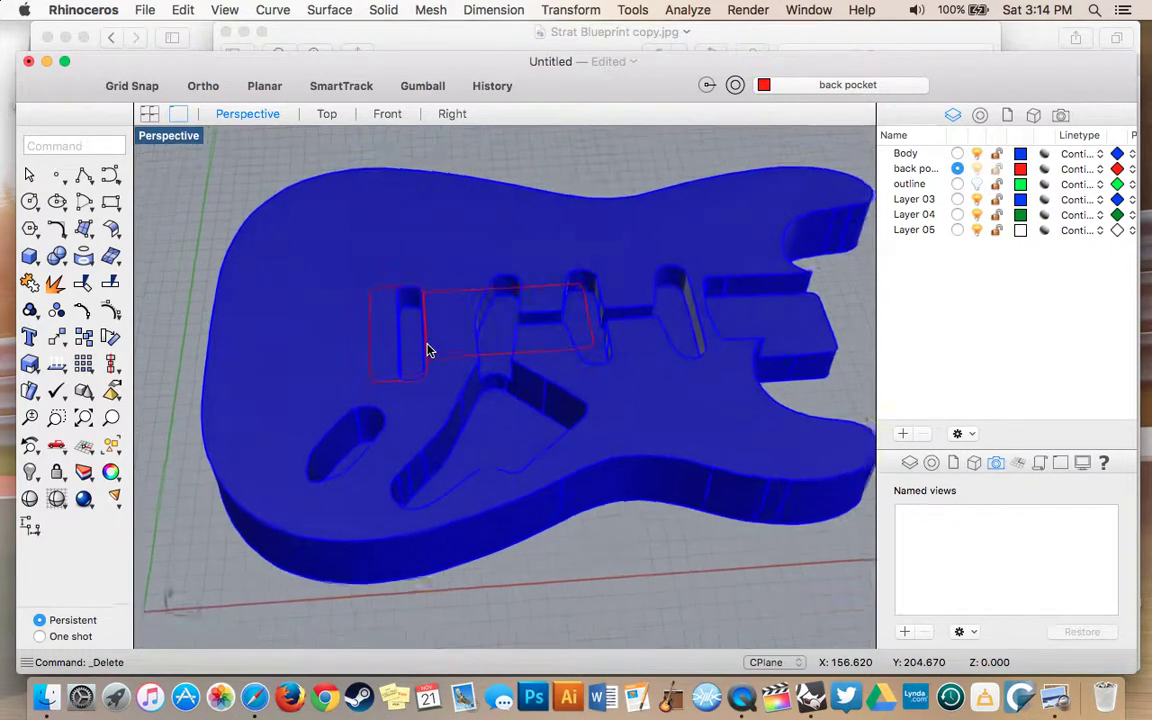
{"action": "scroll", "coordinate": [427, 350], "scroll_direction": "down", "scroll_amount": 5}
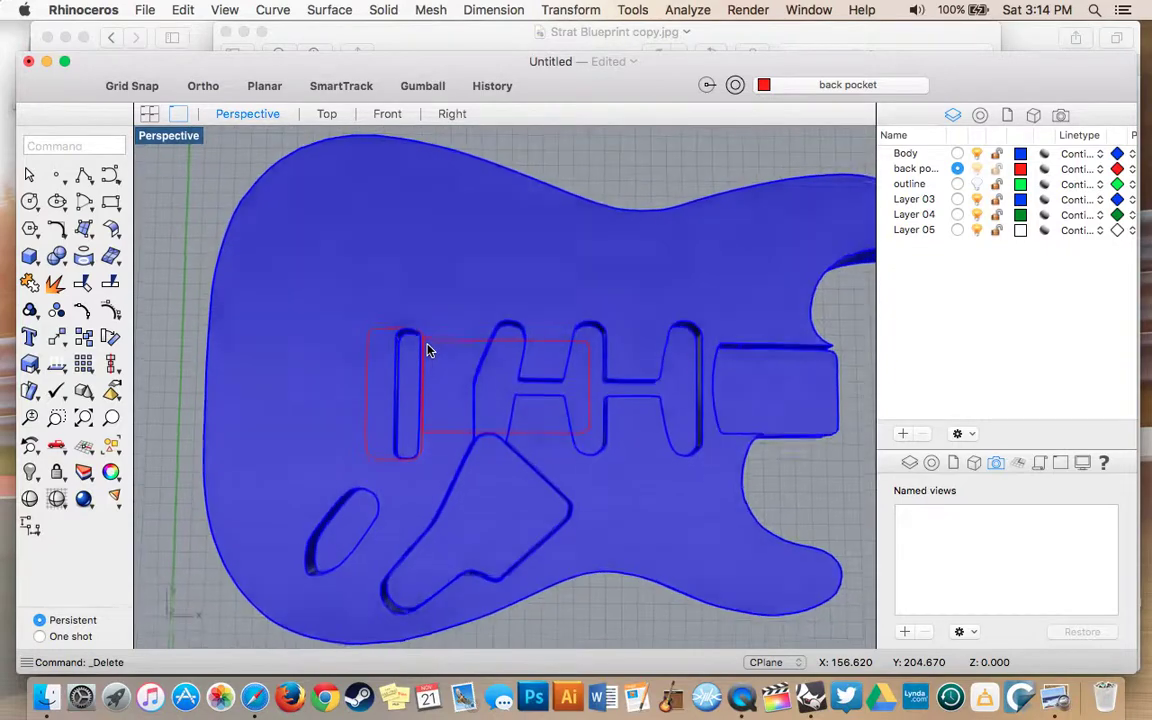
{"action": "scroll", "coordinate": [427, 350], "scroll_direction": "down", "scroll_amount": 5}
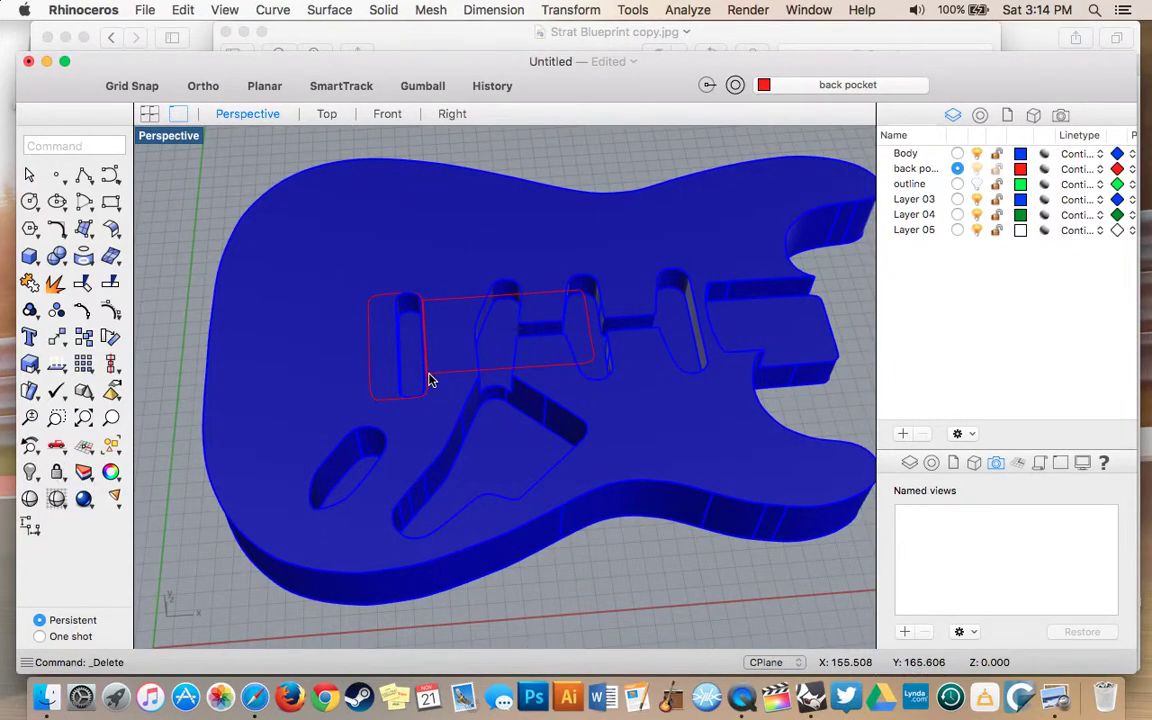
{"action": "scroll", "coordinate": [430, 380], "scroll_direction": "down", "scroll_amount": 10}
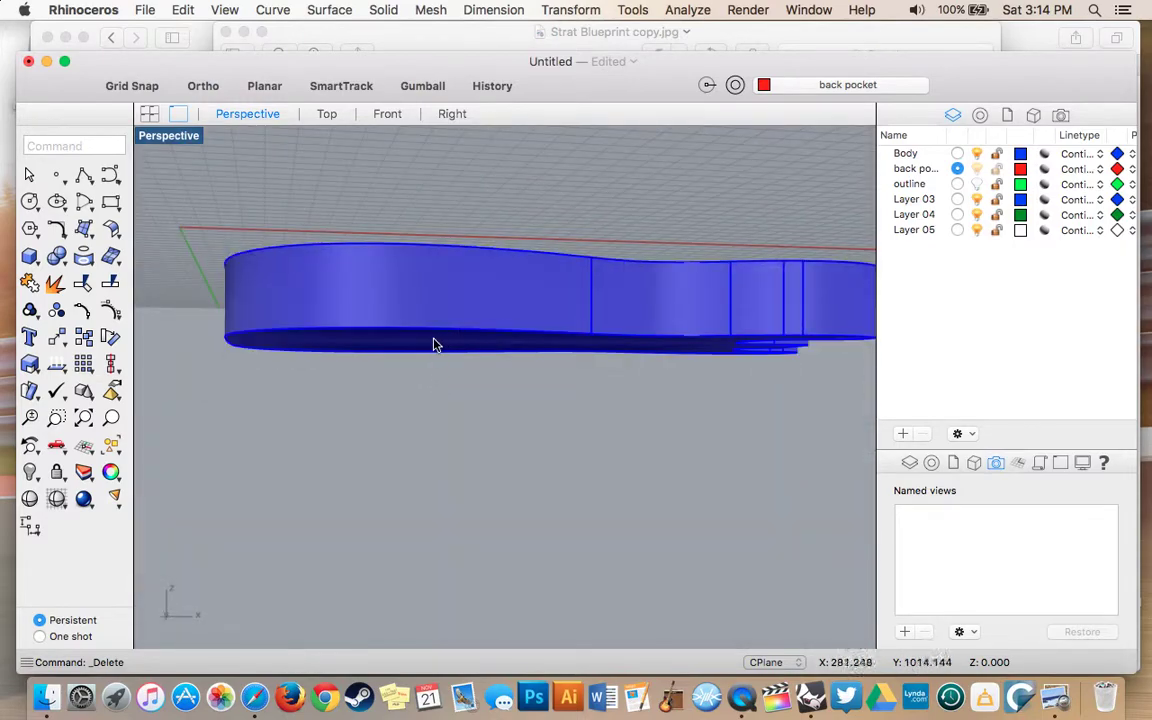
{"action": "scroll", "coordinate": [463, 355], "scroll_direction": "down", "scroll_amount": 2}
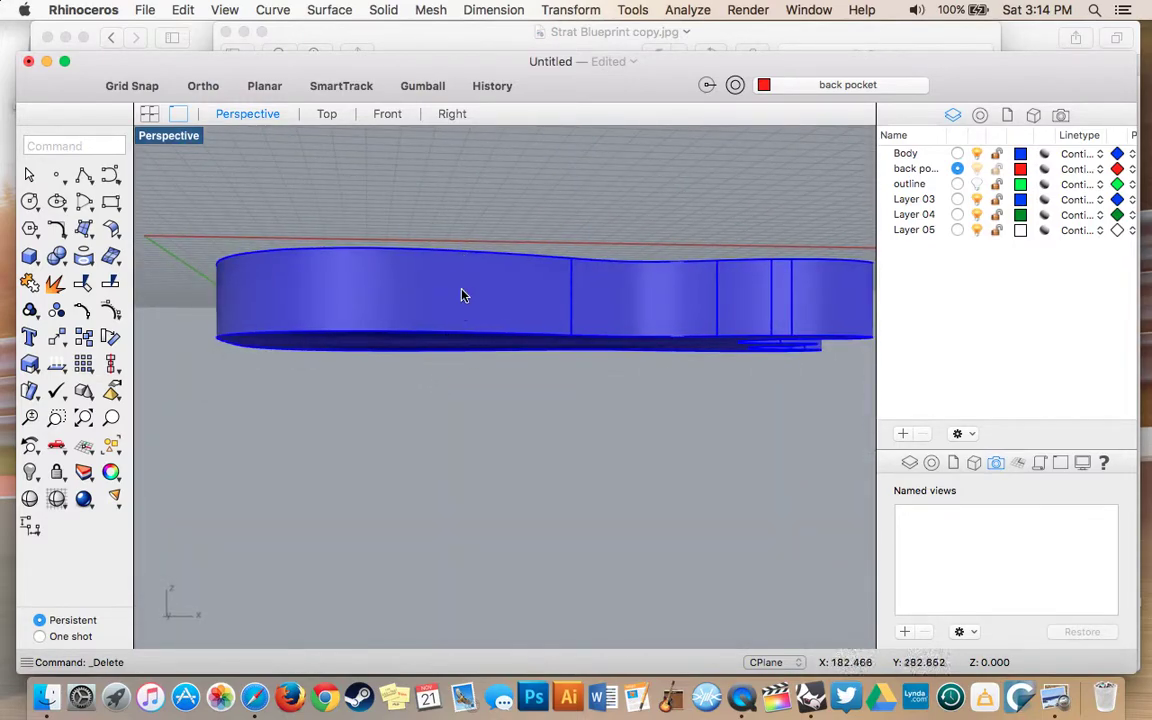
{"action": "scroll", "coordinate": [183, 458], "scroll_direction": "up", "scroll_amount": 10}
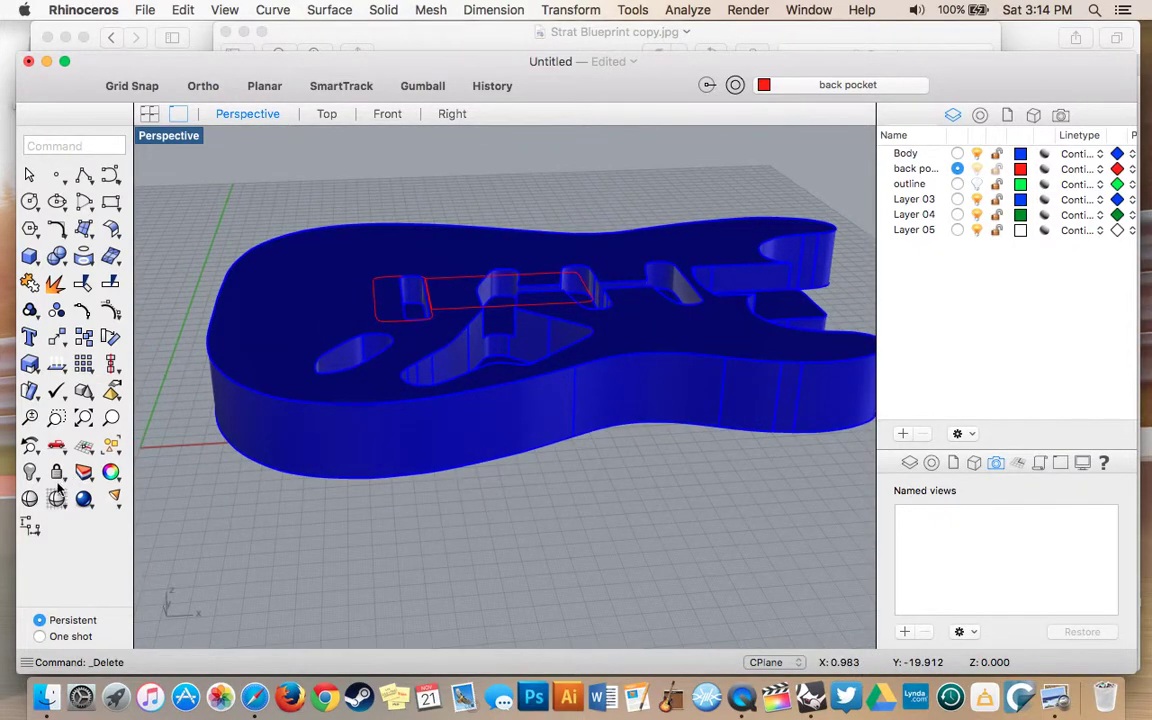
Switch the perspective viewport to Wireframe display to expose the back pocket curves within the guitar body
{"action": "left_click", "coordinate": [57, 493]}
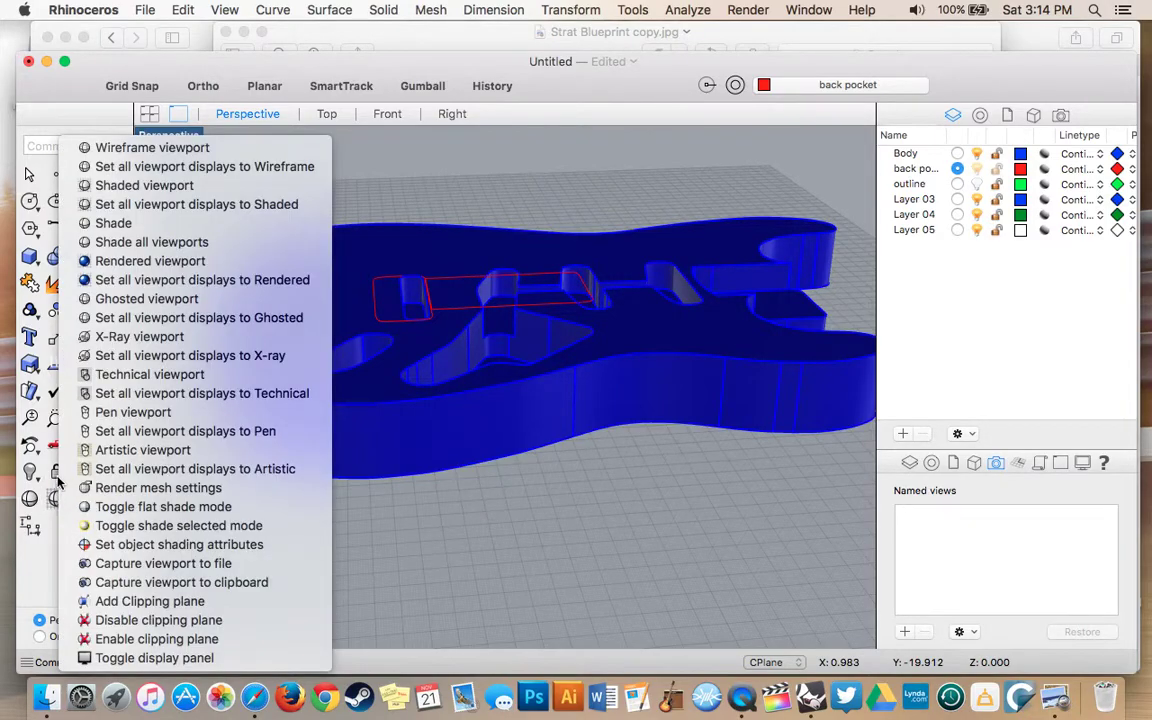
{"action": "left_click", "coordinate": [123, 153]}
{"action": "scroll", "coordinate": [454, 434], "scroll_direction": "up", "scroll_amount": 5}
{"action": "scroll", "coordinate": [505, 490], "scroll_direction": "up", "scroll_amount": 10}
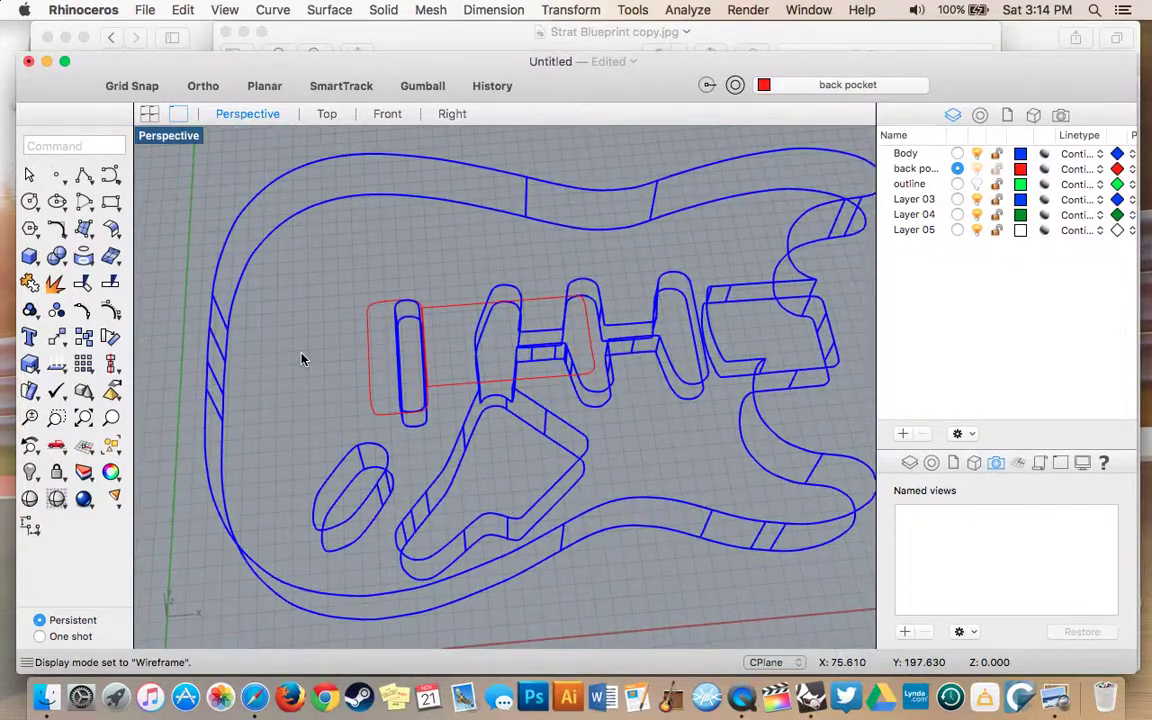
Move both back pocket curves by -45 in the Z direction with the Gumball, down to the body's underside
{"action": "left_click", "coordinate": [370, 335], "text": "shift"}
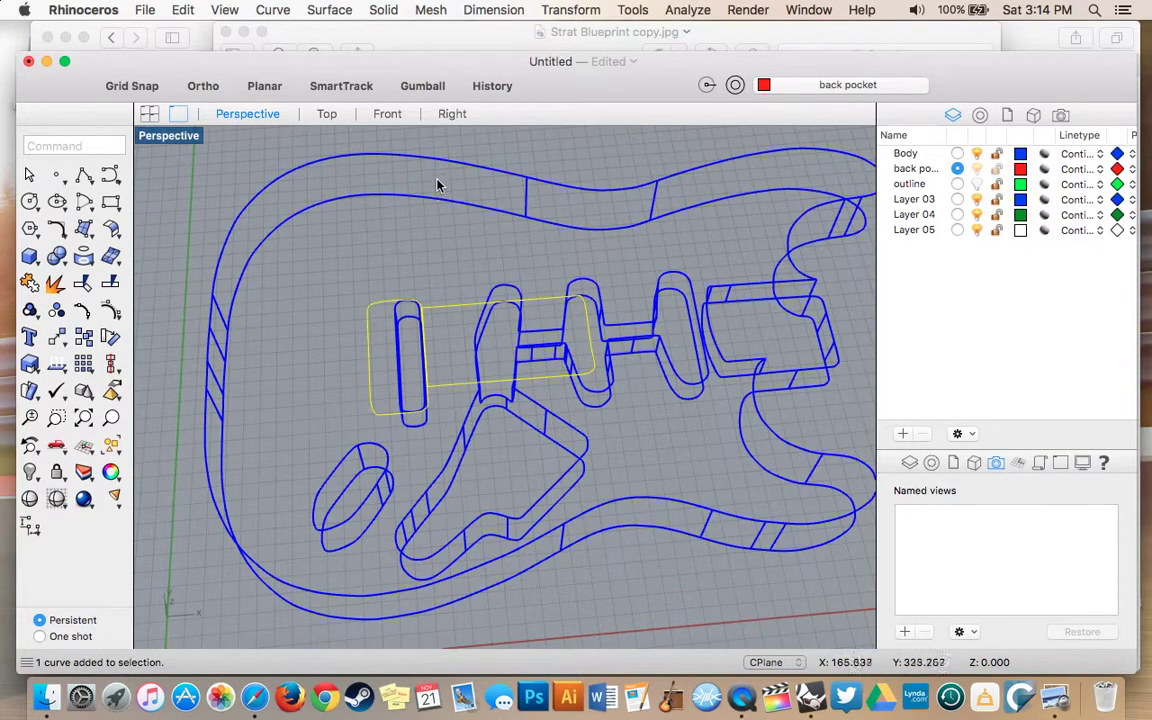
{"action": "left_click", "coordinate": [422, 88]}
{"action": "scroll", "coordinate": [457, 330], "scroll_direction": "up", "scroll_amount": 10}
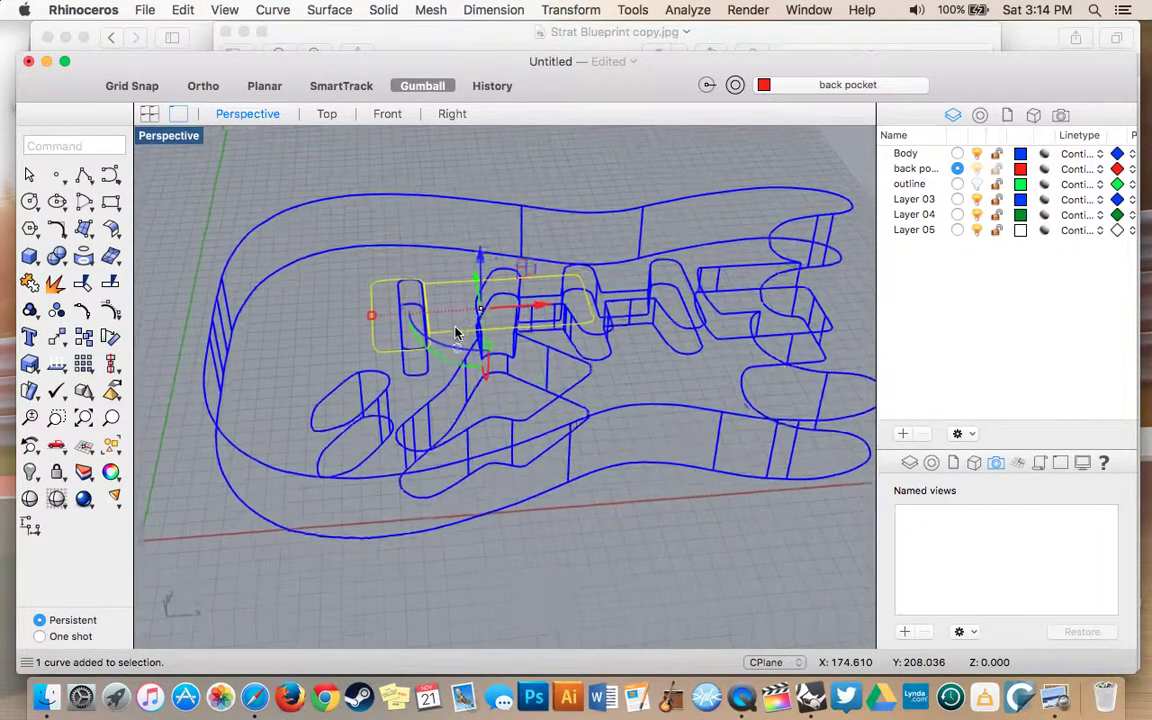
{"action": "scroll", "coordinate": [457, 330], "scroll_direction": "up", "scroll_amount": 10}
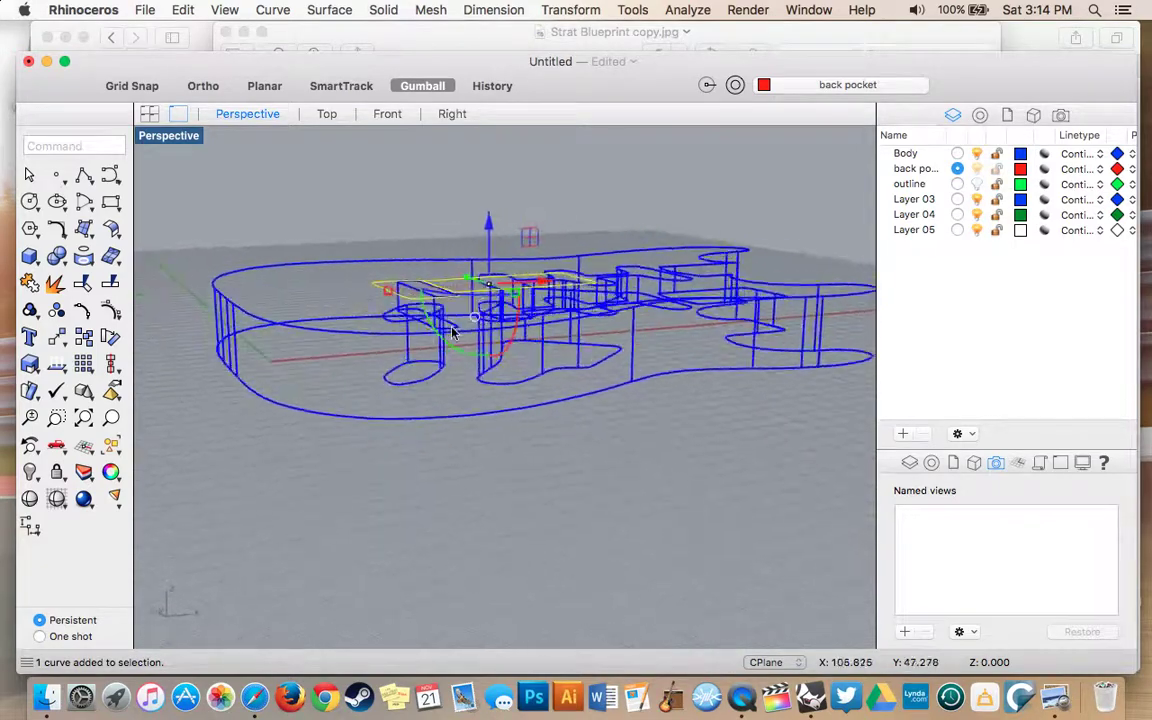
{"action": "left_click", "coordinate": [482, 220]}
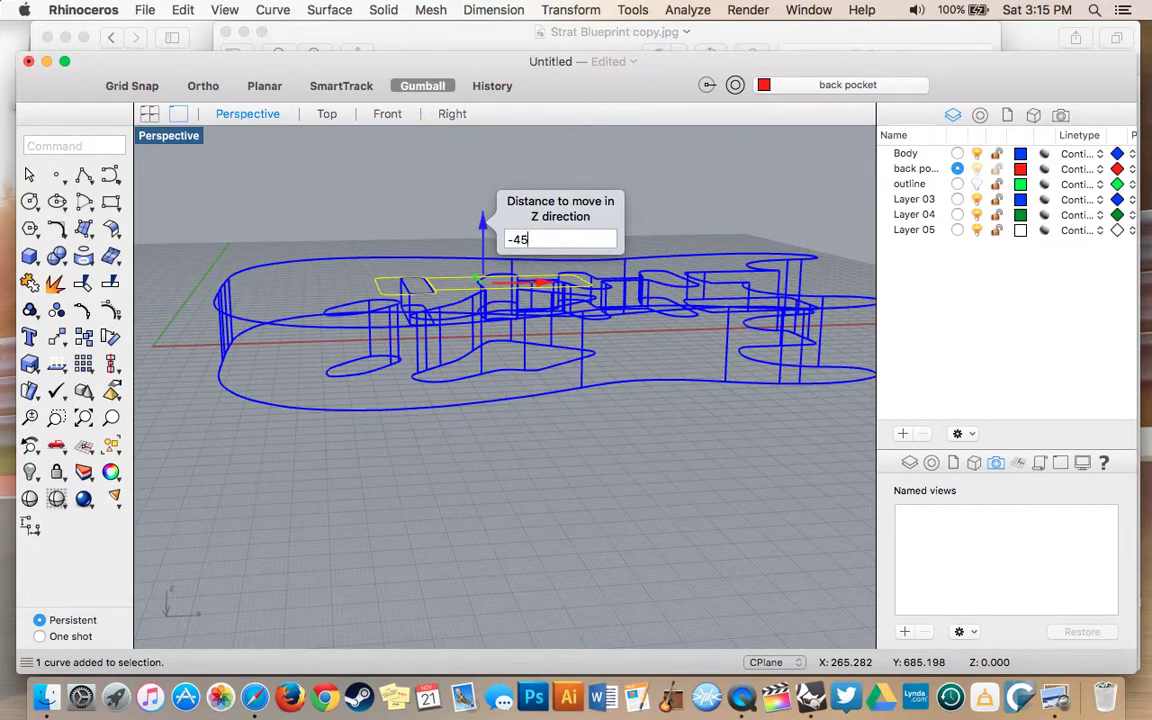
{"action": "key", "text": "Return"}
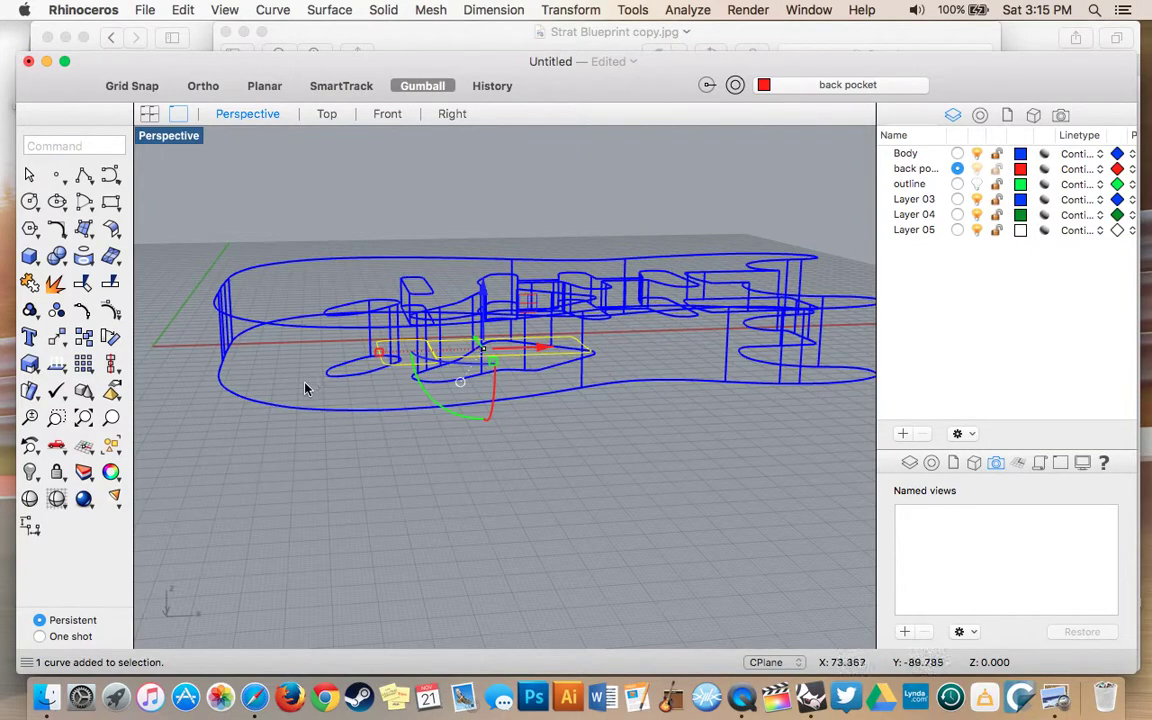
{"action": "scroll", "coordinate": [258, 400], "scroll_direction": "up", "scroll_amount": 10}
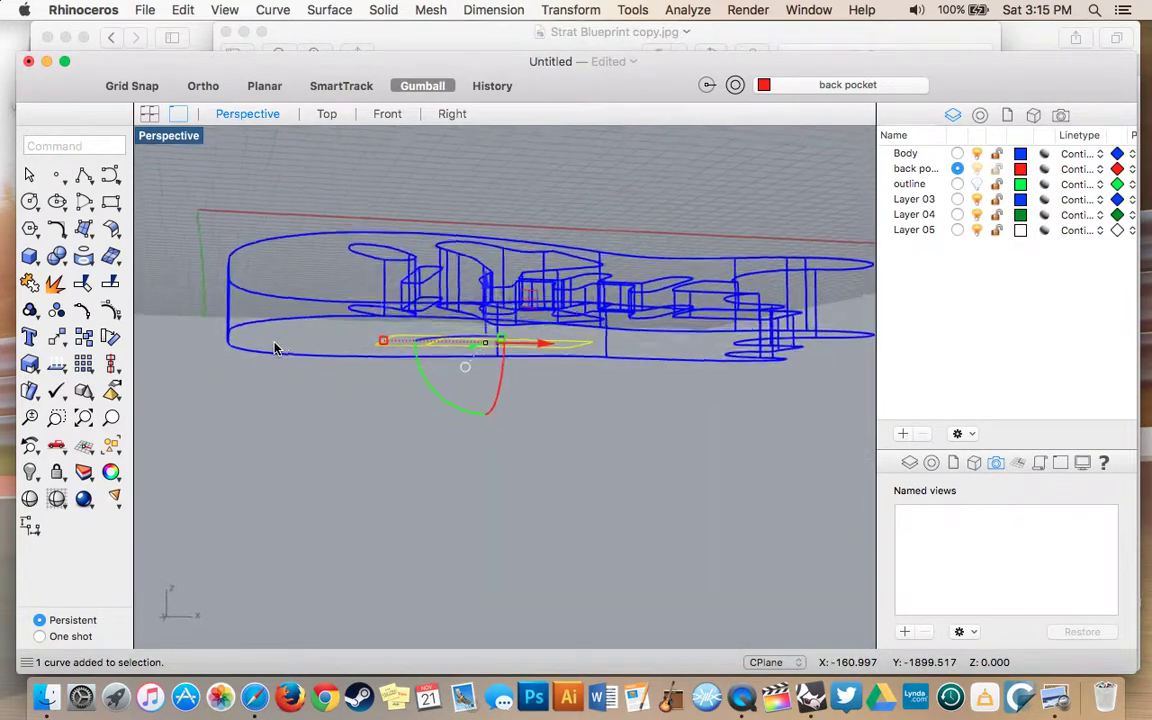
{"action": "scroll", "coordinate": [316, 465], "scroll_direction": "down", "scroll_amount": 5}
{"action": "scroll", "coordinate": [316, 465], "scroll_direction": "up", "scroll_amount": 5}
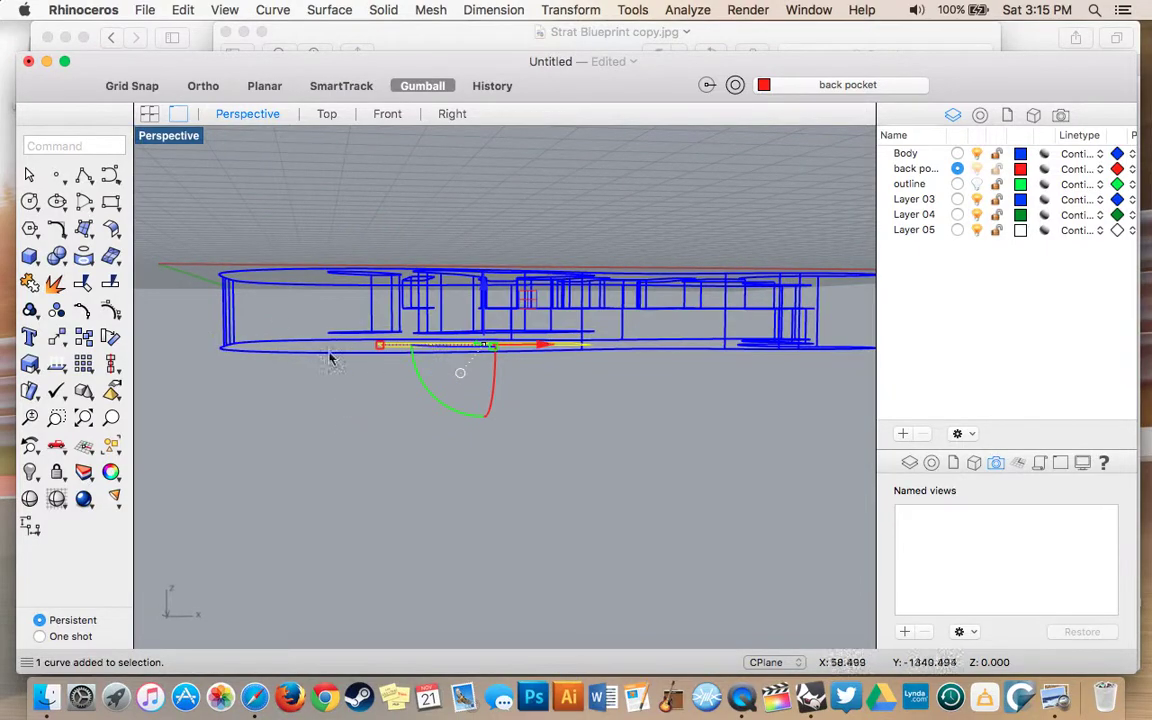
{"action": "key", "text": "Escape"}
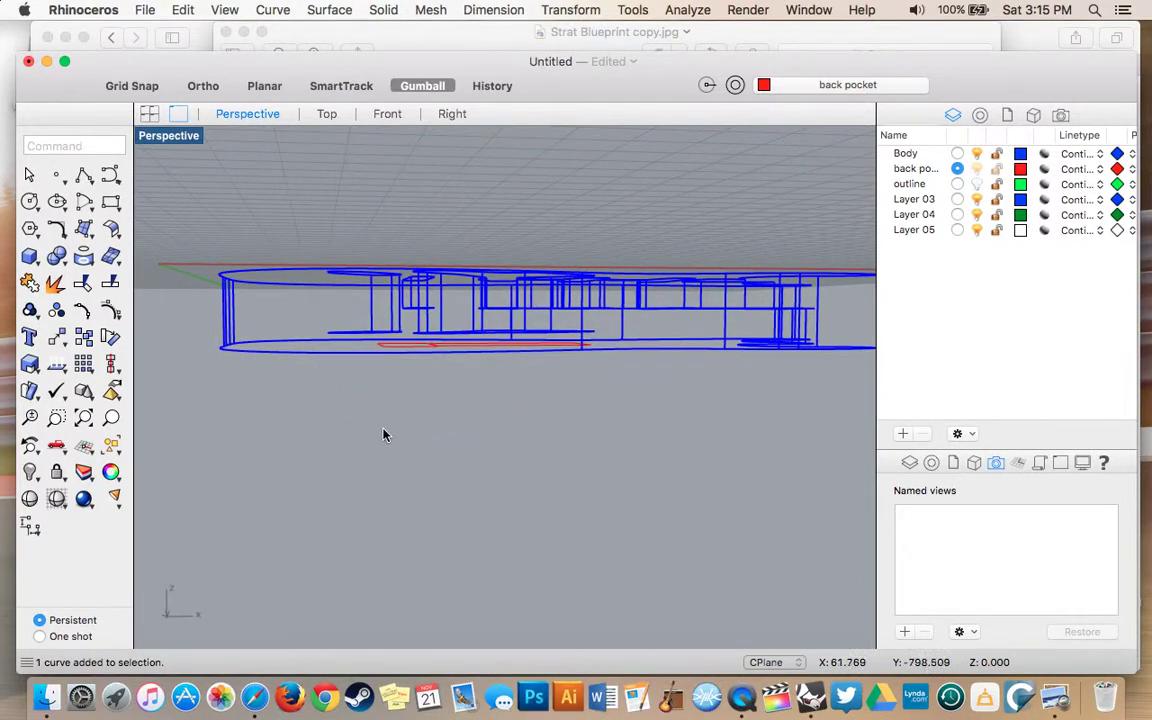
Examine the placement of the back pocket curves on the body's underside in wireframe and Shaded display
{"action": "scroll", "coordinate": [408, 453], "scroll_direction": "down", "scroll_amount": 3}
{"action": "scroll", "coordinate": [408, 453], "scroll_direction": "down", "scroll_amount": 8}
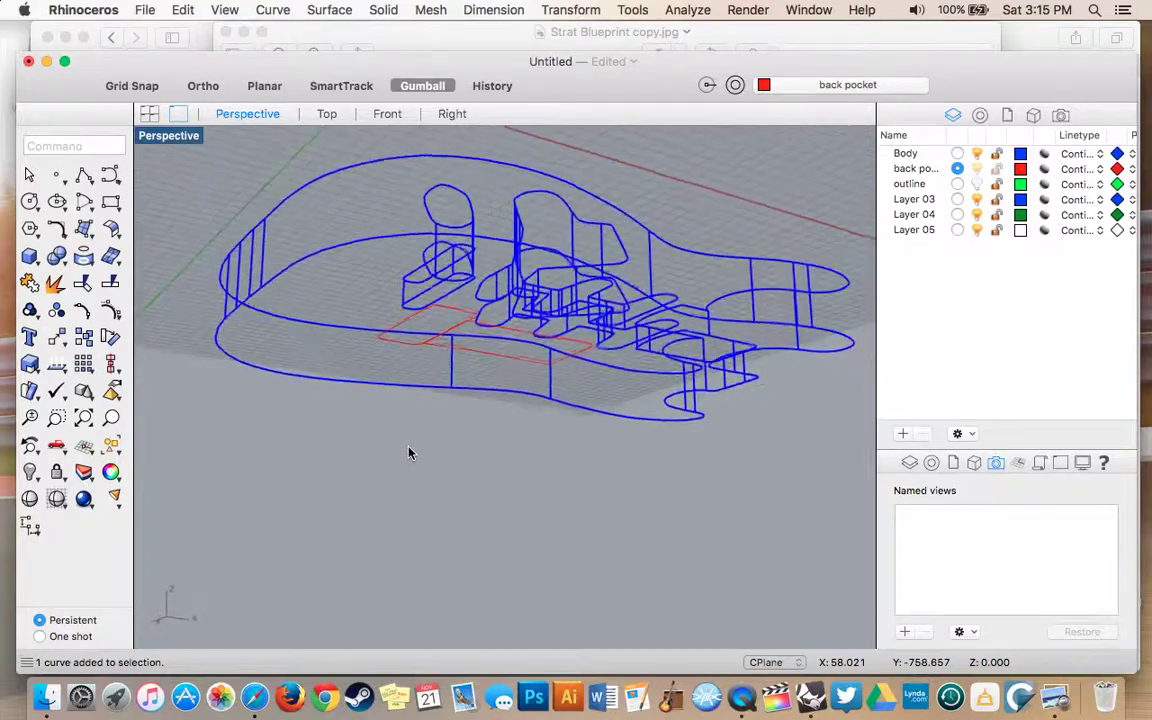
{"action": "scroll", "coordinate": [408, 453], "scroll_direction": "left", "scroll_amount": 10}
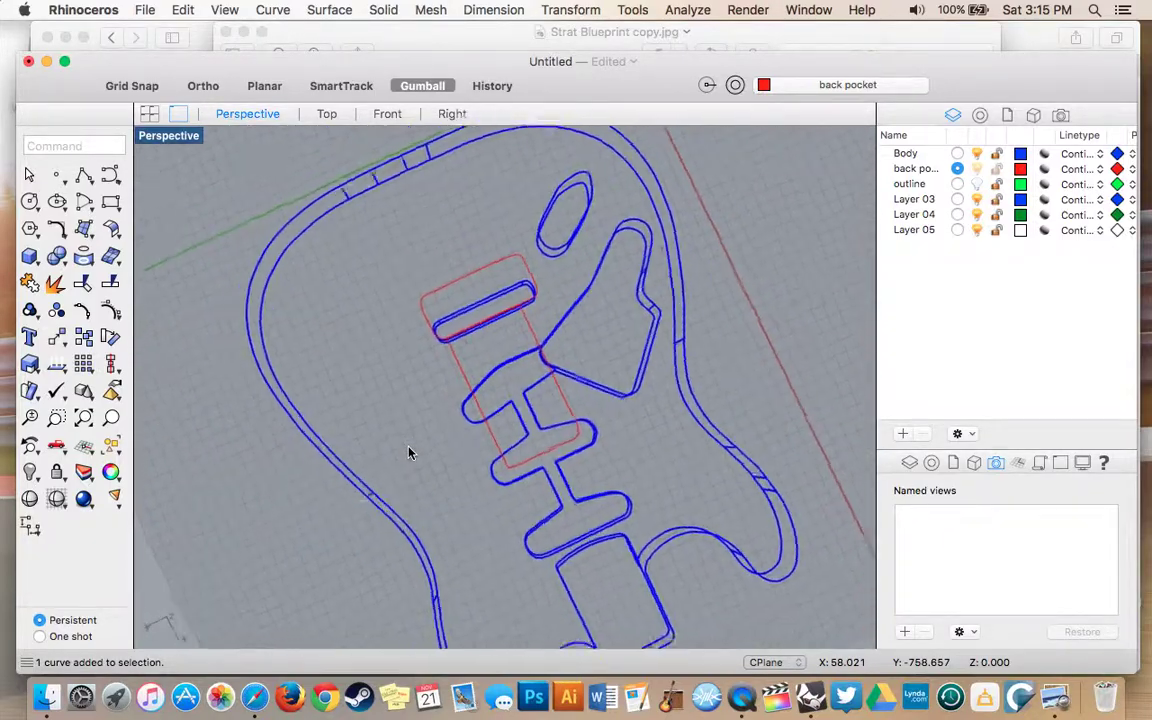
{"action": "scroll", "coordinate": [408, 453], "scroll_direction": "up", "scroll_amount": 8}
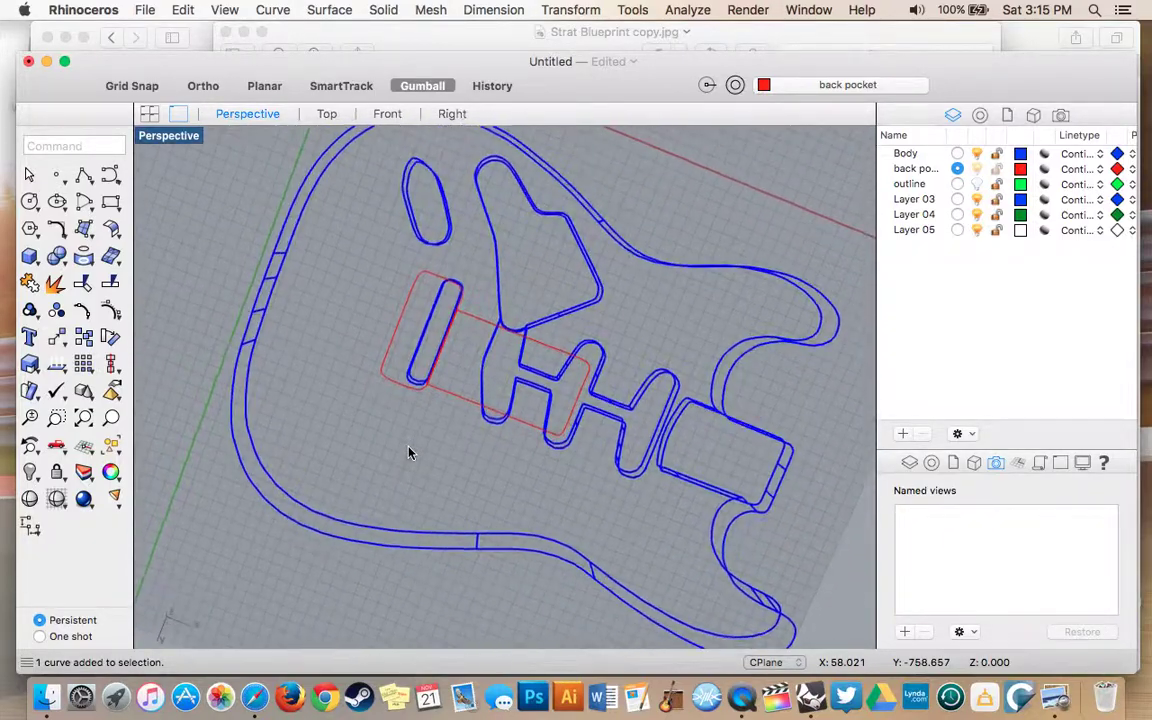
{"action": "scroll", "coordinate": [408, 453], "scroll_direction": "up", "scroll_amount": 2}
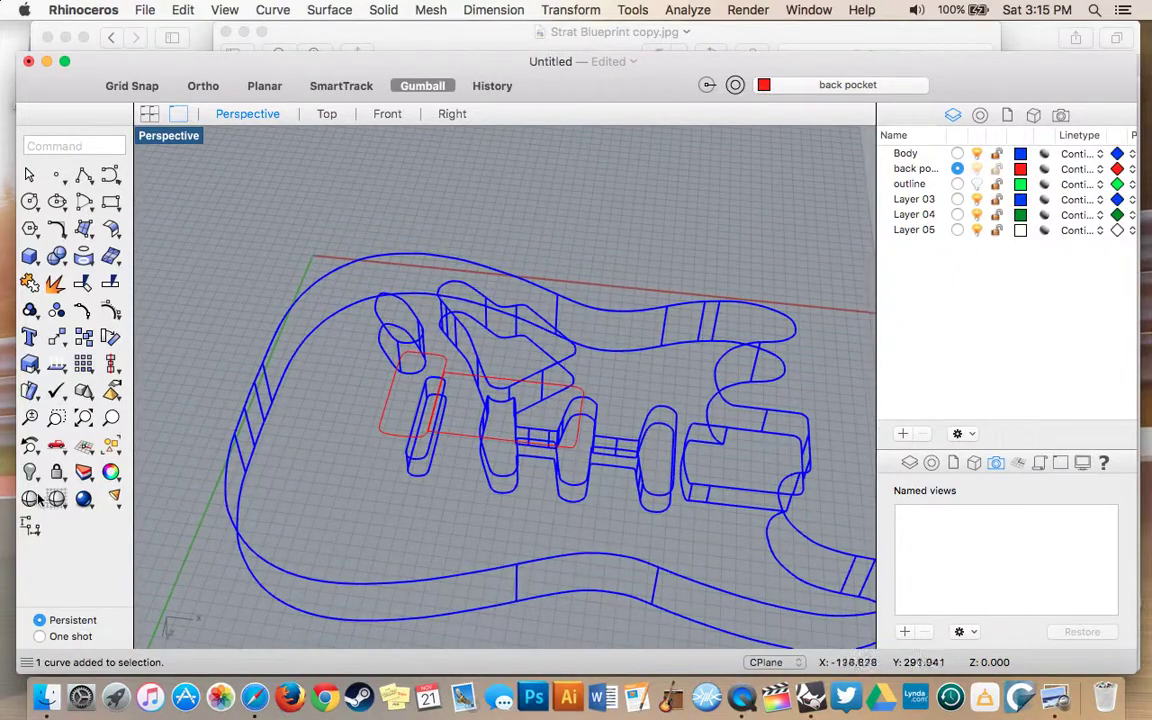
{"action": "key", "text": "super+alt+s"}
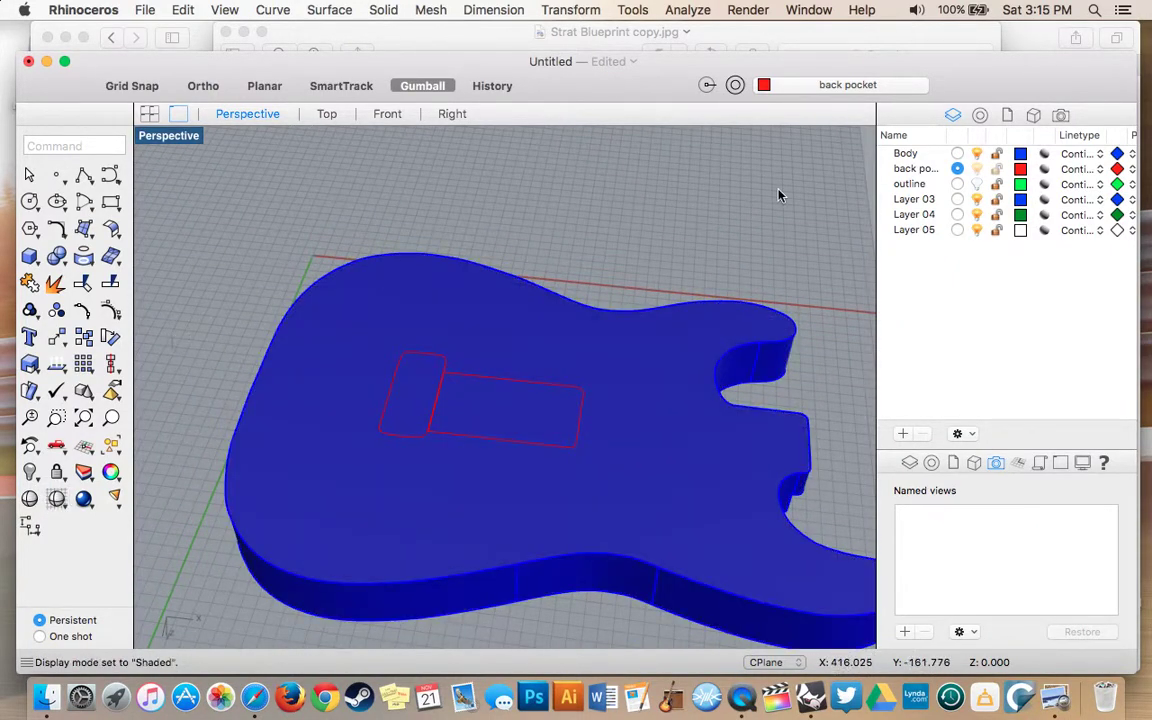
{"action": "left_click", "coordinate": [391, 10]}
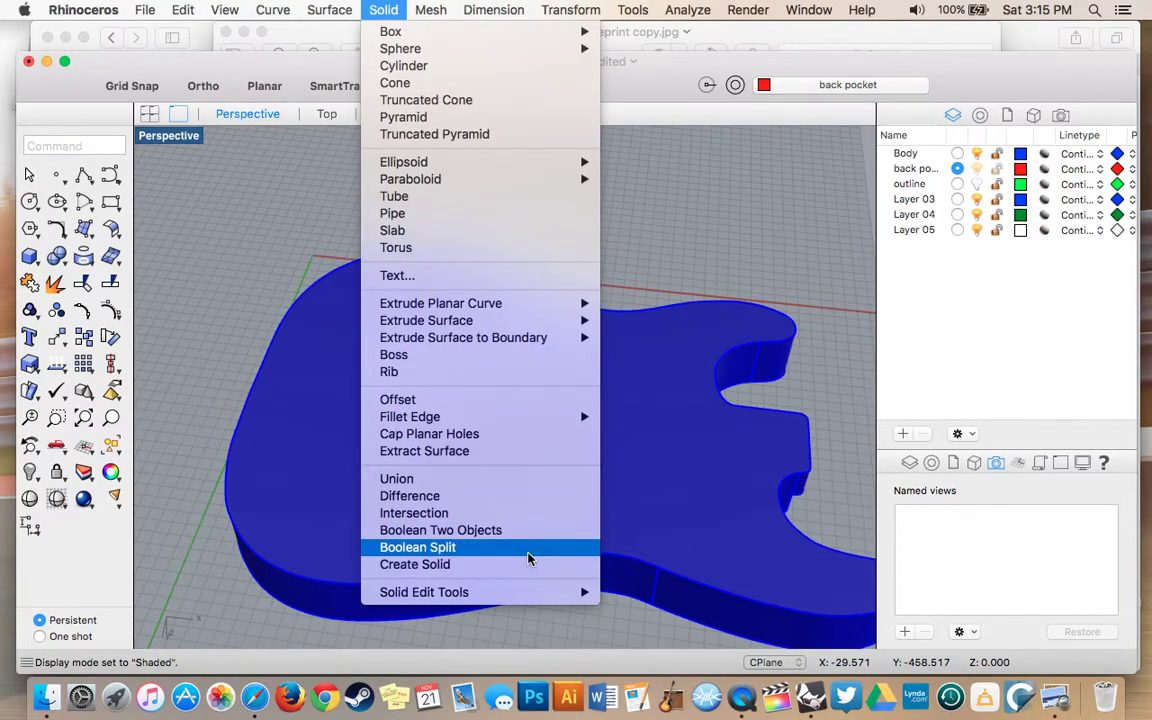
{"action": "left_click", "coordinate": [208, 347]}
{"action": "right_click_drag", "start_coordinate": [217, 351], "coordinate": [217, 354]}
{"action": "scroll", "coordinate": [217, 354], "scroll_direction": "down", "scroll_amount": 5}
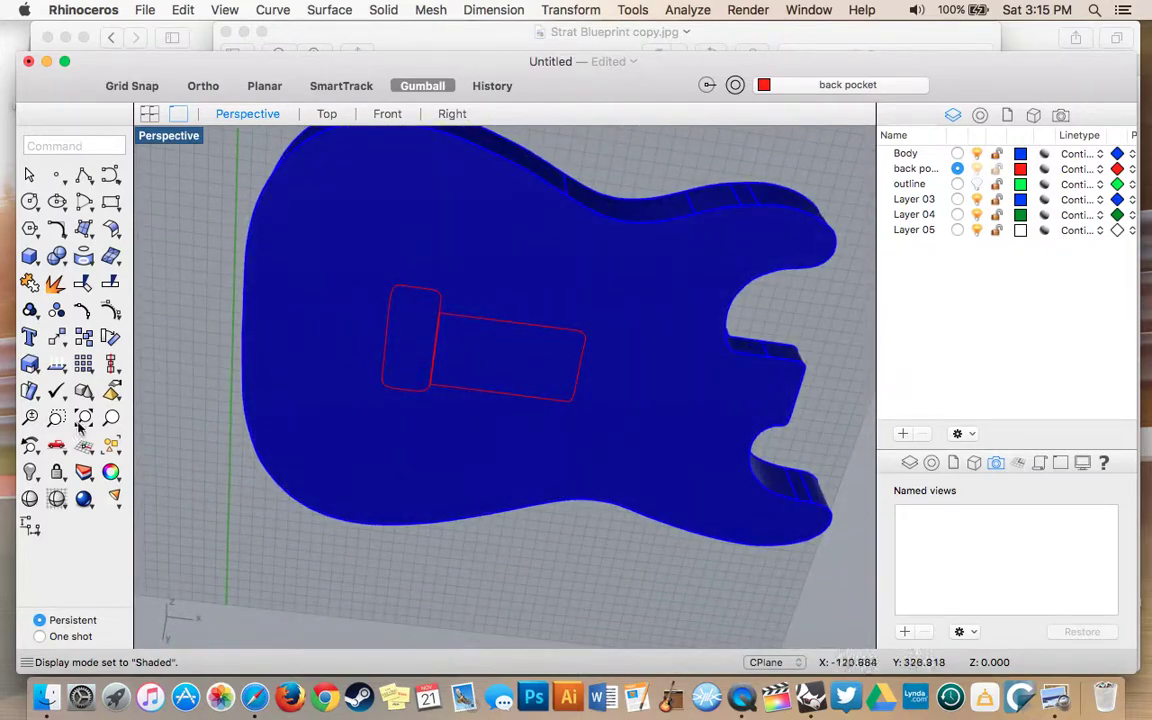
Return the perspective viewport to Wireframe display with the body's underside in view
{"action": "left_click", "coordinate": [57, 498]}
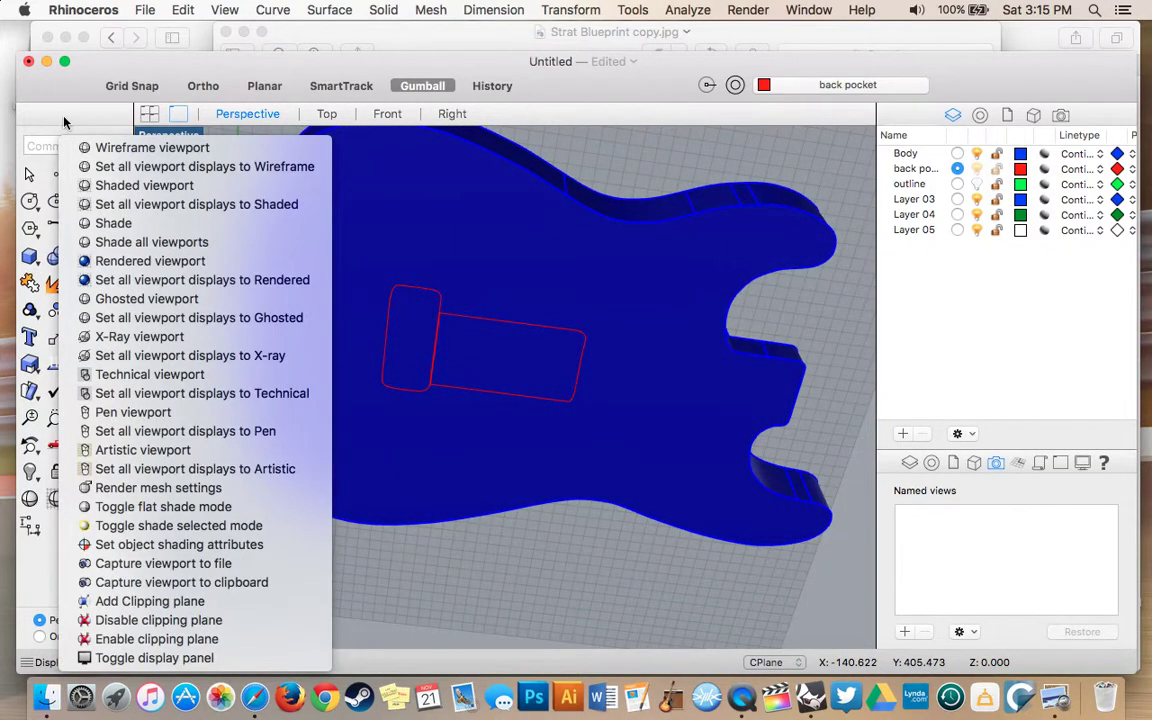
{"action": "left_click", "coordinate": [105, 140]}
{"action": "scroll", "coordinate": [164, 319], "scroll_direction": "down", "scroll_amount": 6}
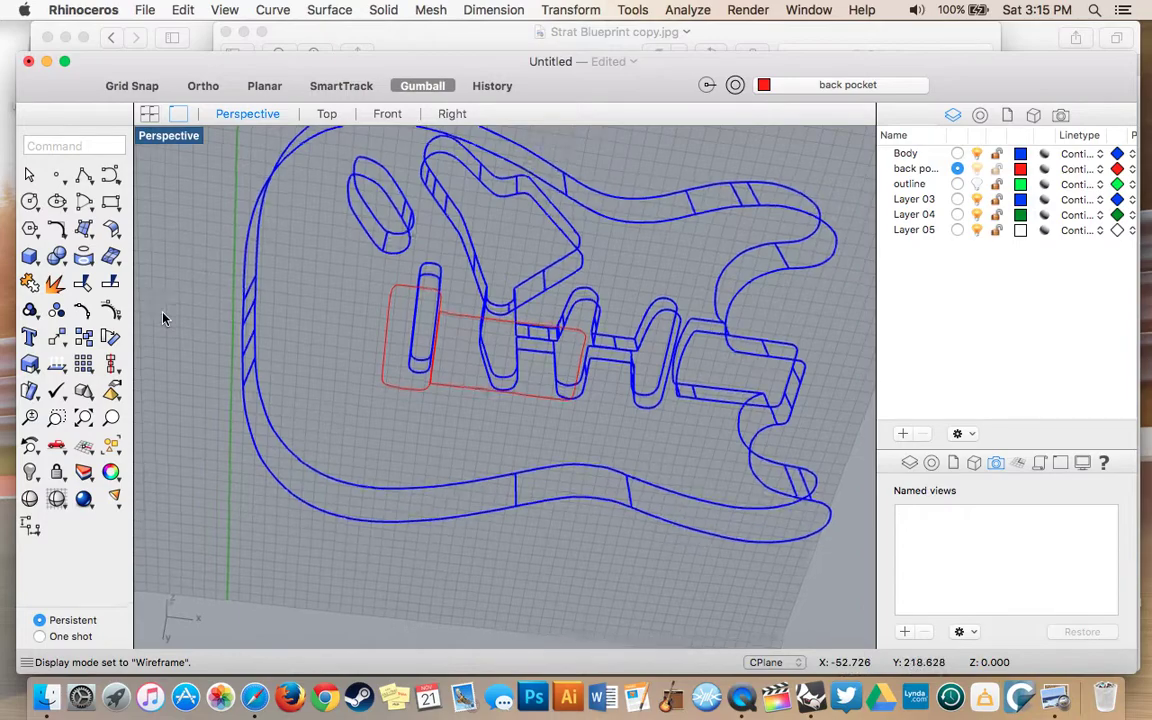
{"action": "scroll", "coordinate": [164, 319], "scroll_direction": "down", "scroll_amount": 5}
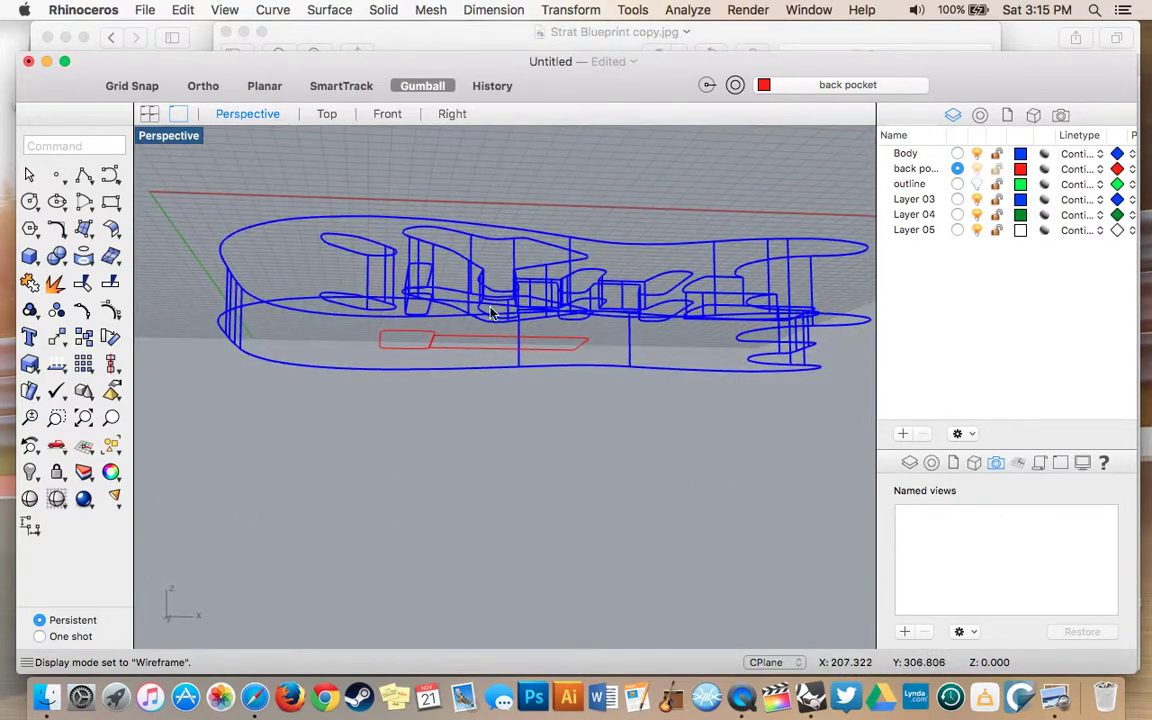
Switch to the Strat blueprint in Preview, check the back cavity depths in the section views, and return to Rhino
{"action": "left_click", "coordinate": [1055, 697]}
{"action": "scroll", "coordinate": [470, 489], "scroll_direction": "up", "scroll_amount": 2}
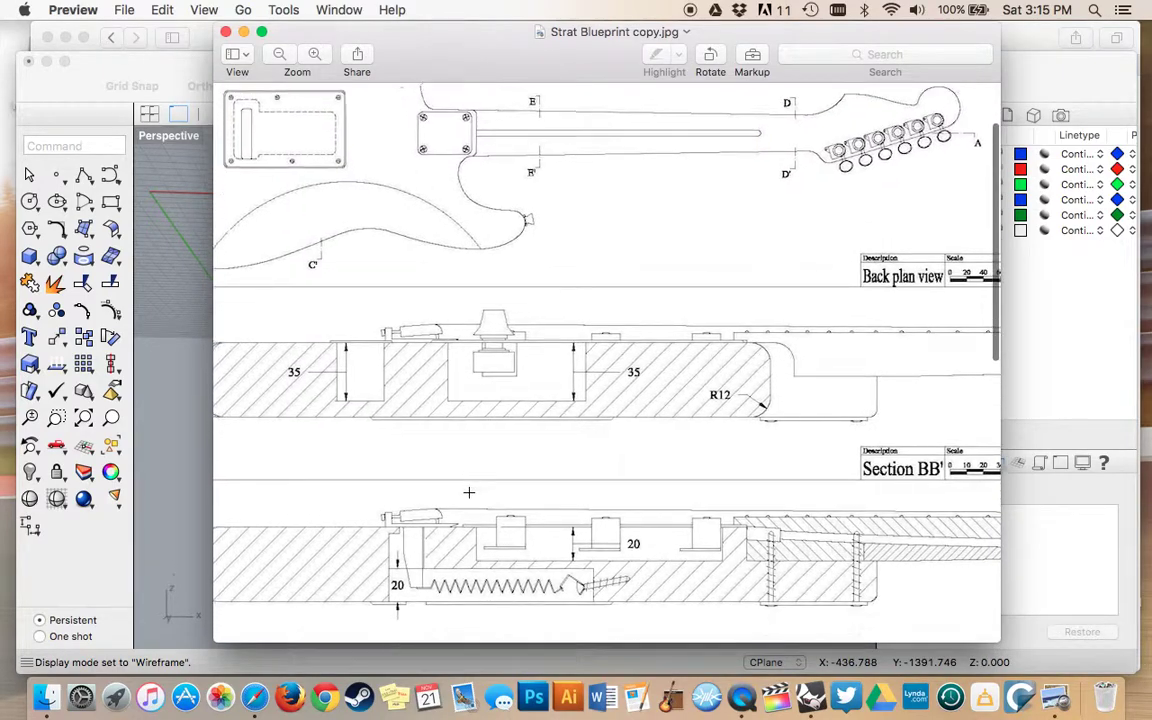
{"action": "scroll", "coordinate": [413, 488], "scroll_direction": "down", "scroll_amount": 3}
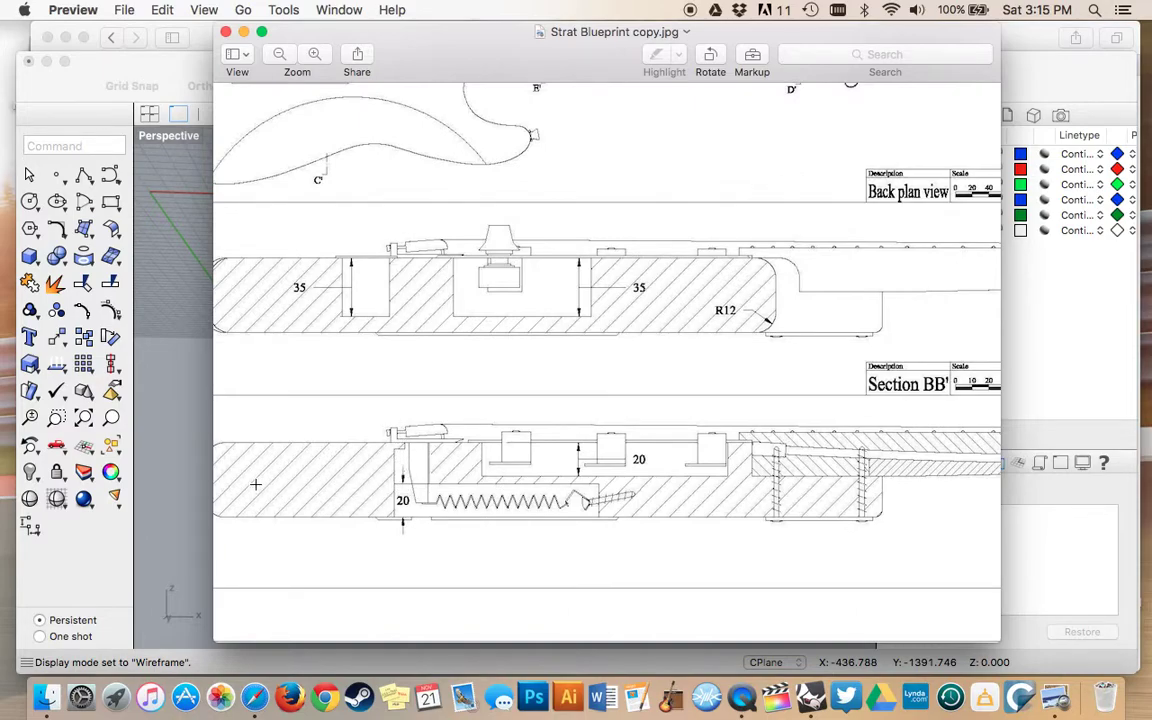
{"action": "left_click", "coordinate": [179, 491]}
Try to extrude the larger back pocket curve straight up into the body as a solid on the back pocket layer
{"action": "scroll", "coordinate": [280, 442], "scroll_direction": "up", "scroll_amount": 3}
{"action": "scroll", "coordinate": [280, 442], "scroll_direction": "down", "scroll_amount": 5}
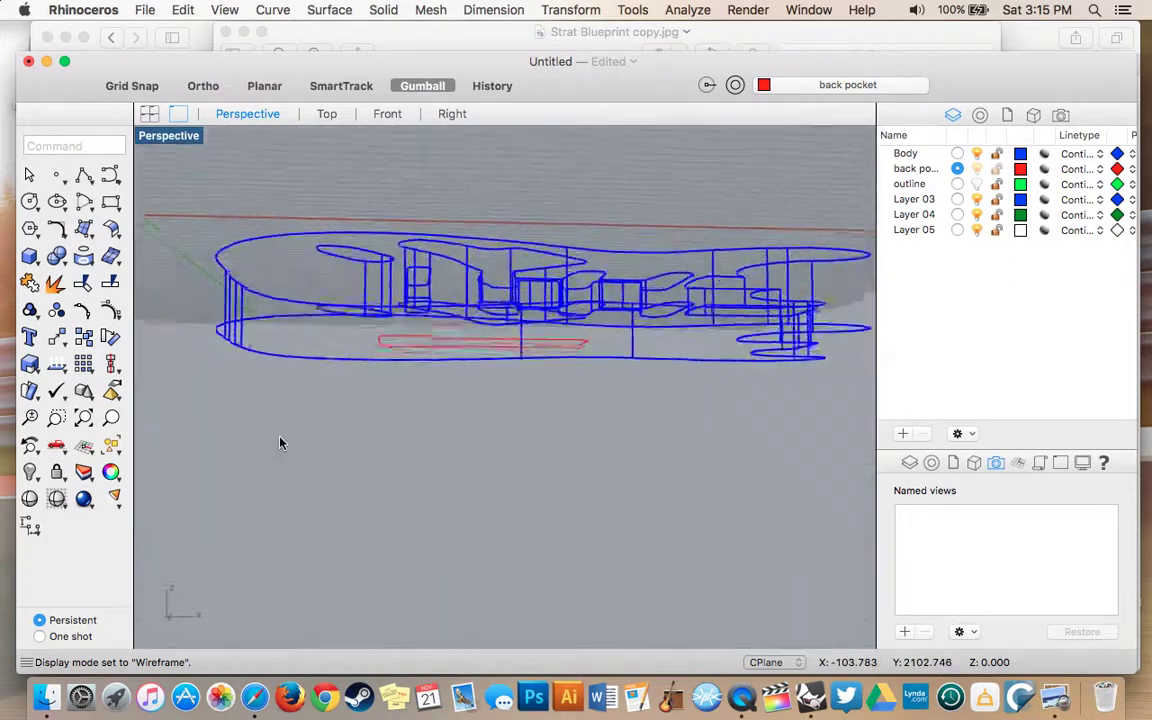
{"action": "left_click", "coordinate": [472, 338]}
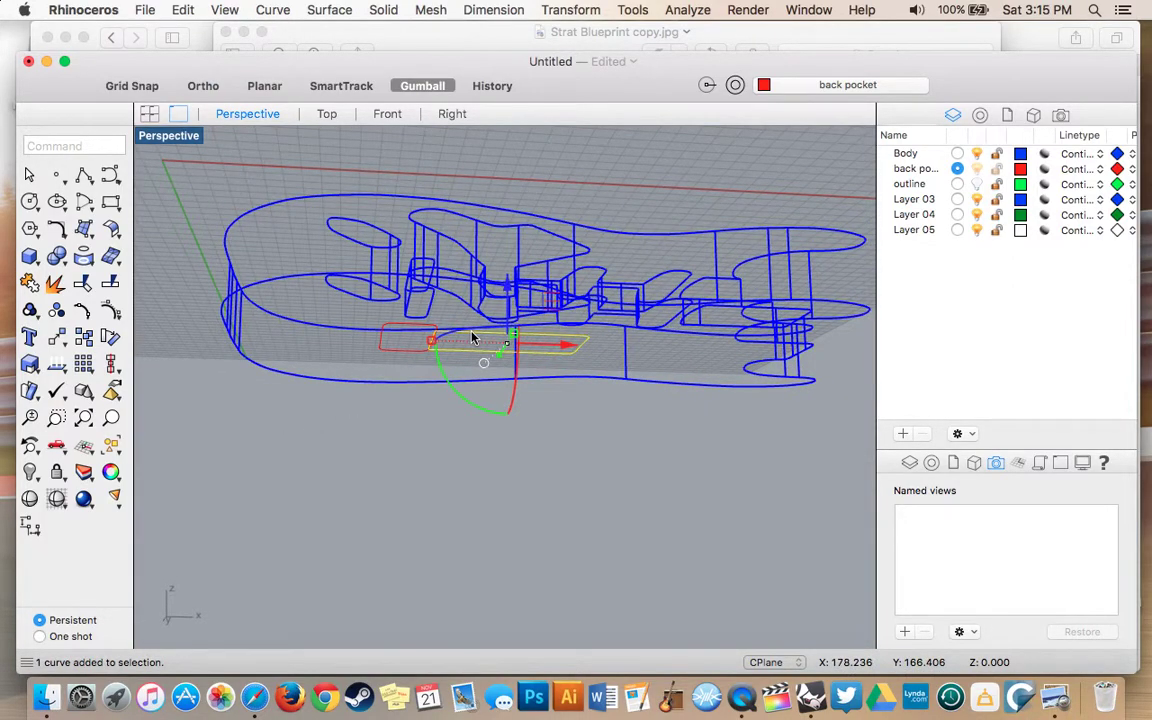
{"action": "left_click", "coordinate": [418, 86]}
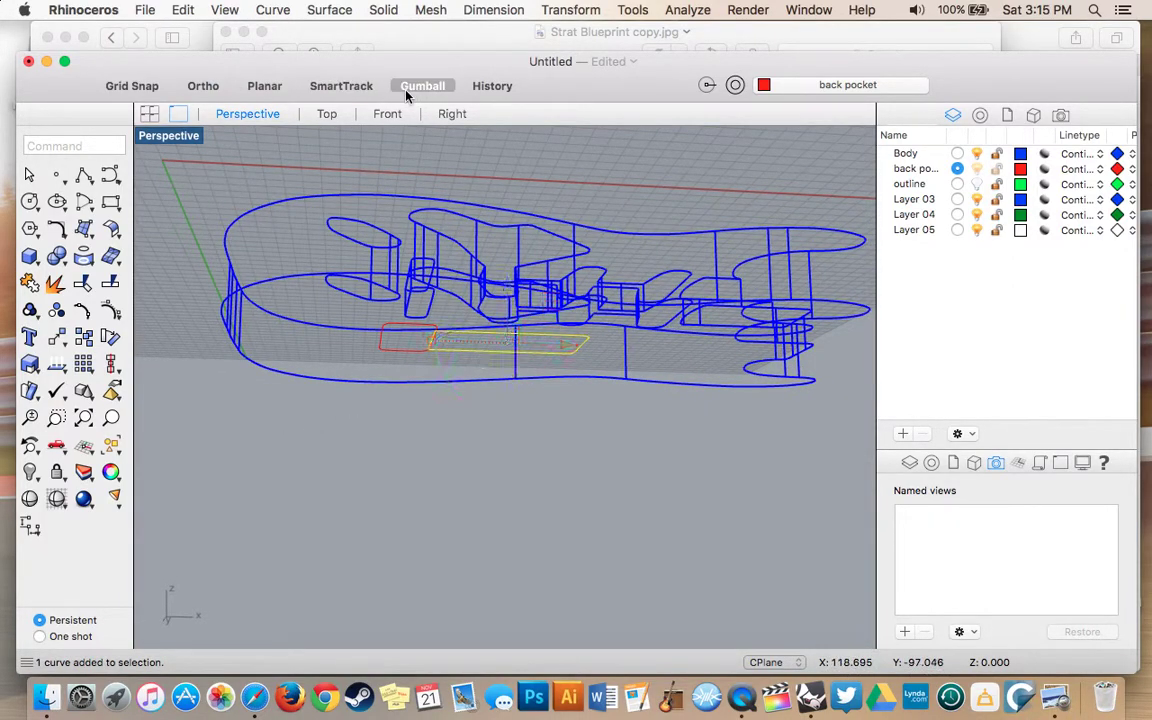
{"action": "left_click", "coordinate": [383, 10]}
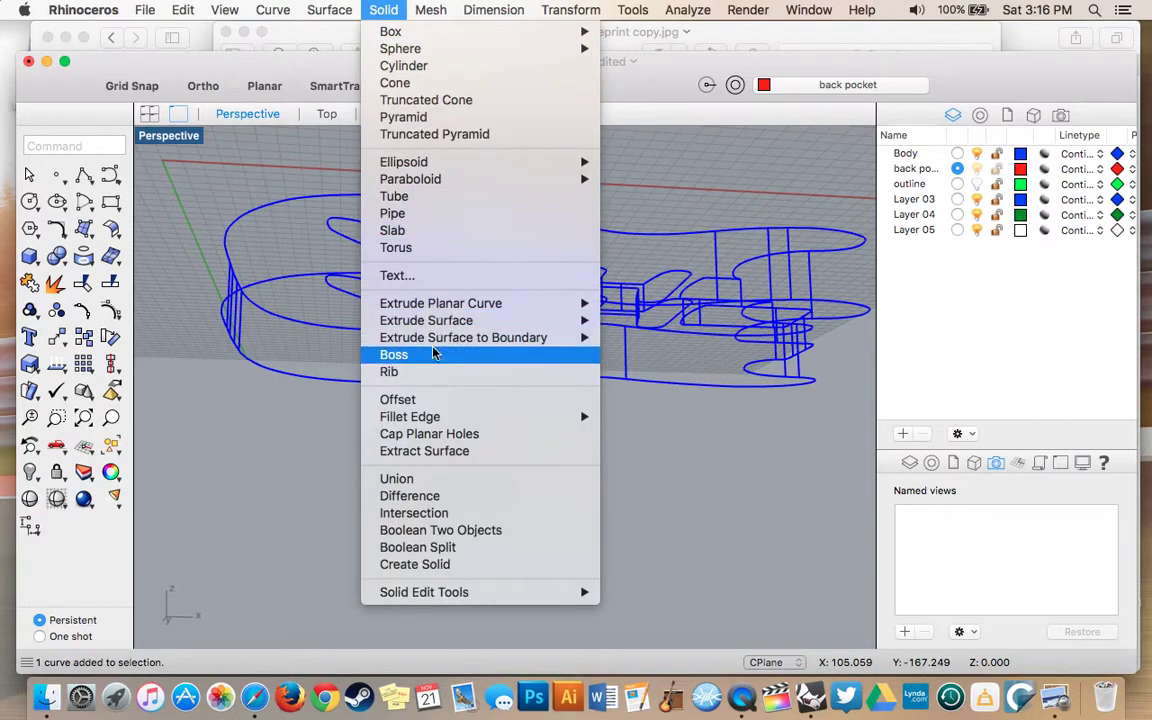
{"action": "mouse_move", "coordinate": [455, 302]}
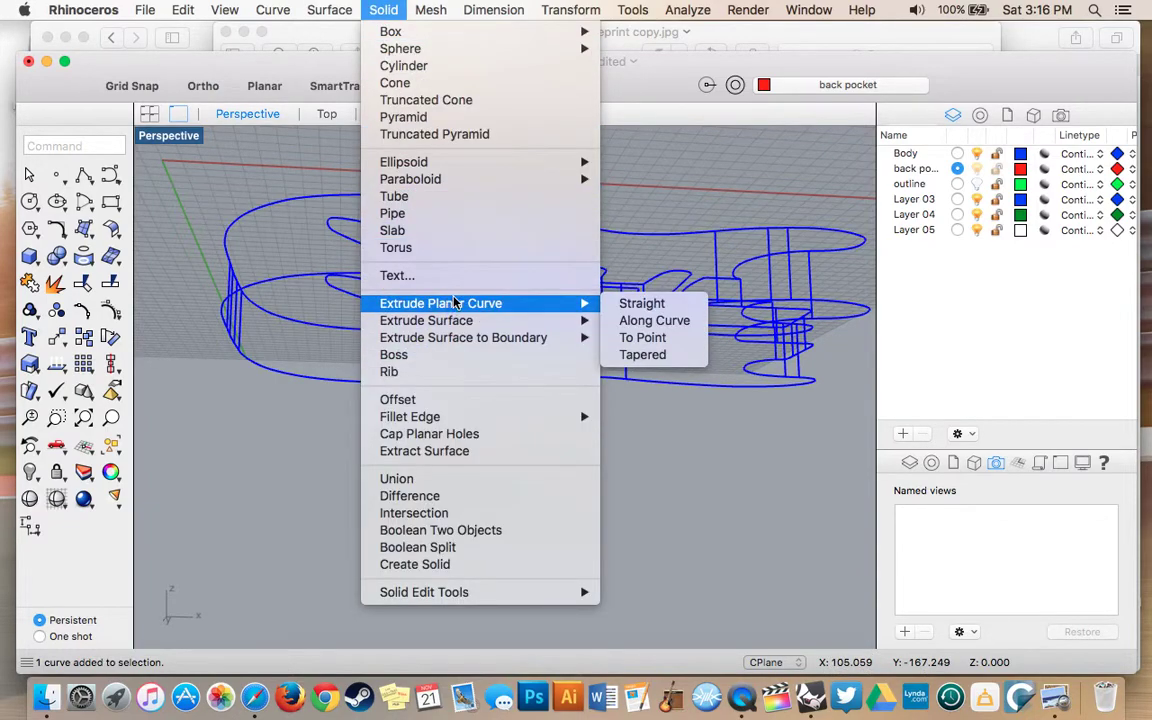
{"action": "left_click", "coordinate": [641, 303]}
{"action": "left_click", "coordinate": [700, 274]}
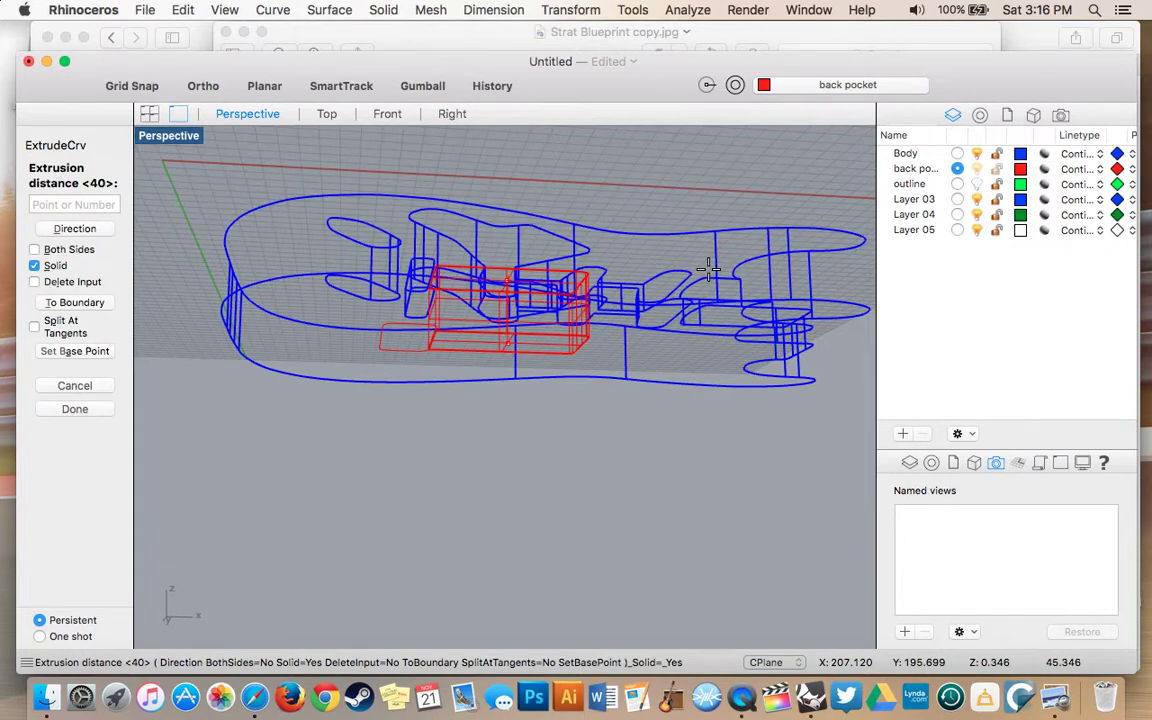
{"action": "left_click", "coordinate": [48, 203]}
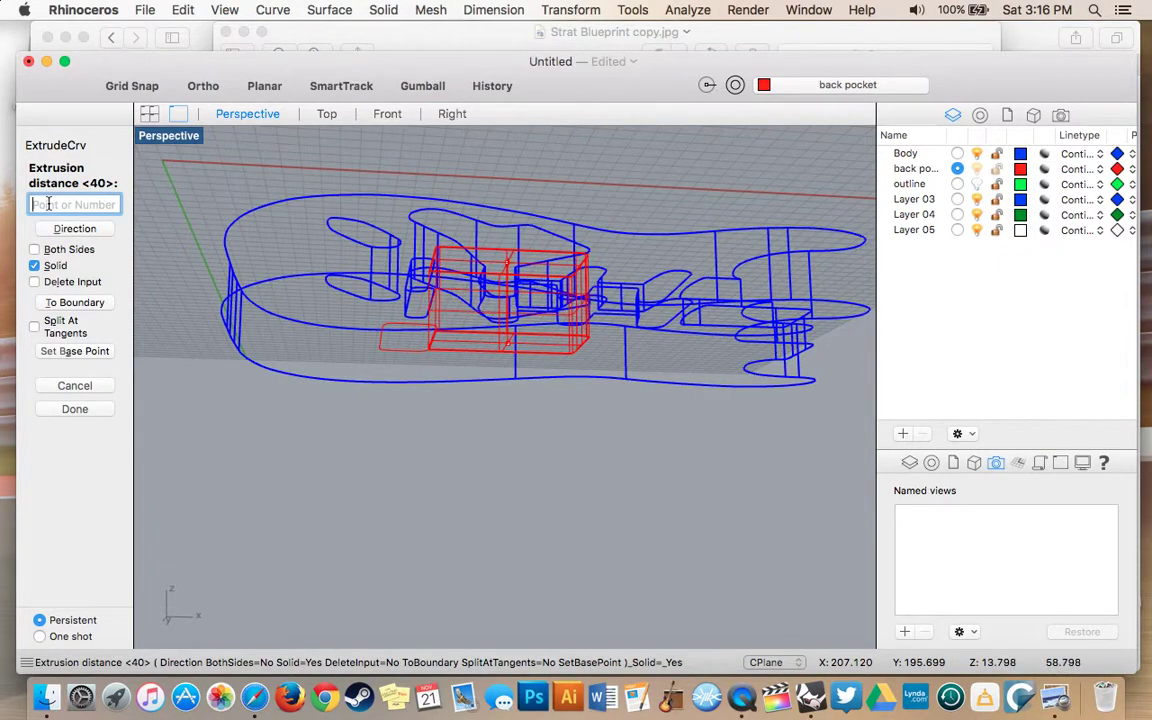
{"action": "type", "text": "2"}
{"action": "key", "text": "Return"}
{"action": "scroll", "coordinate": [293, 226], "scroll_direction": "up", "scroll_amount": 5}
{"action": "scroll", "coordinate": [293, 226], "scroll_direction": "down", "scroll_amount": 2}
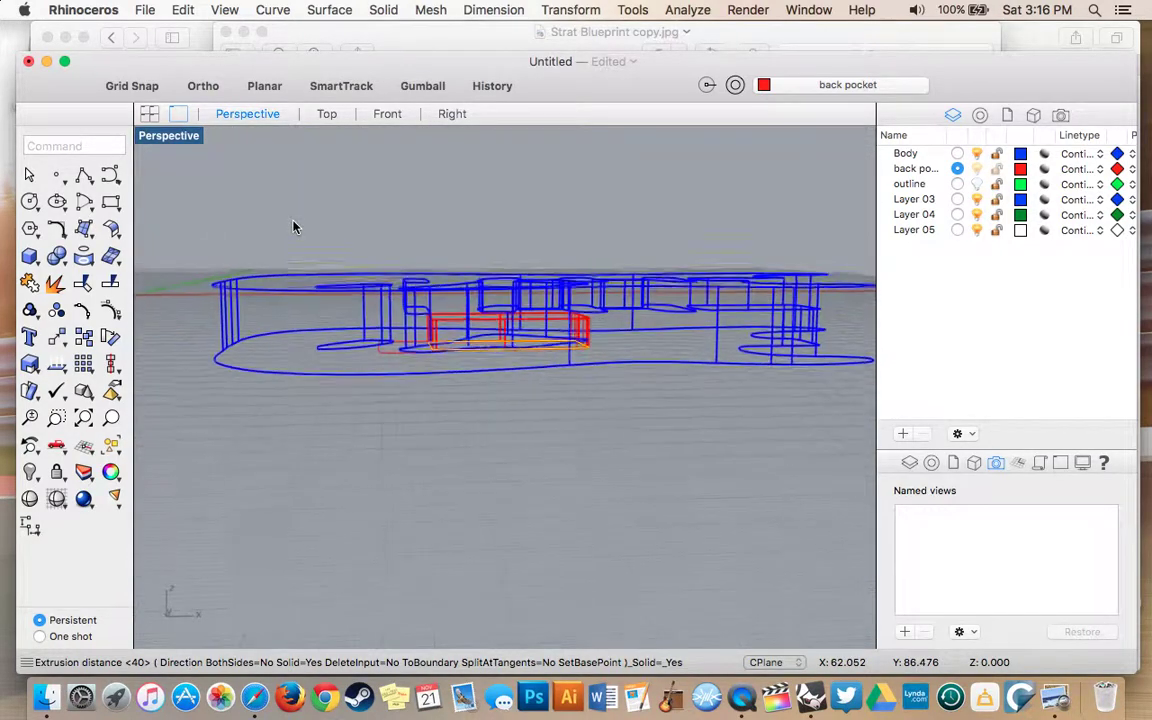
{"action": "scroll", "coordinate": [293, 226], "scroll_direction": "down", "scroll_amount": 4}
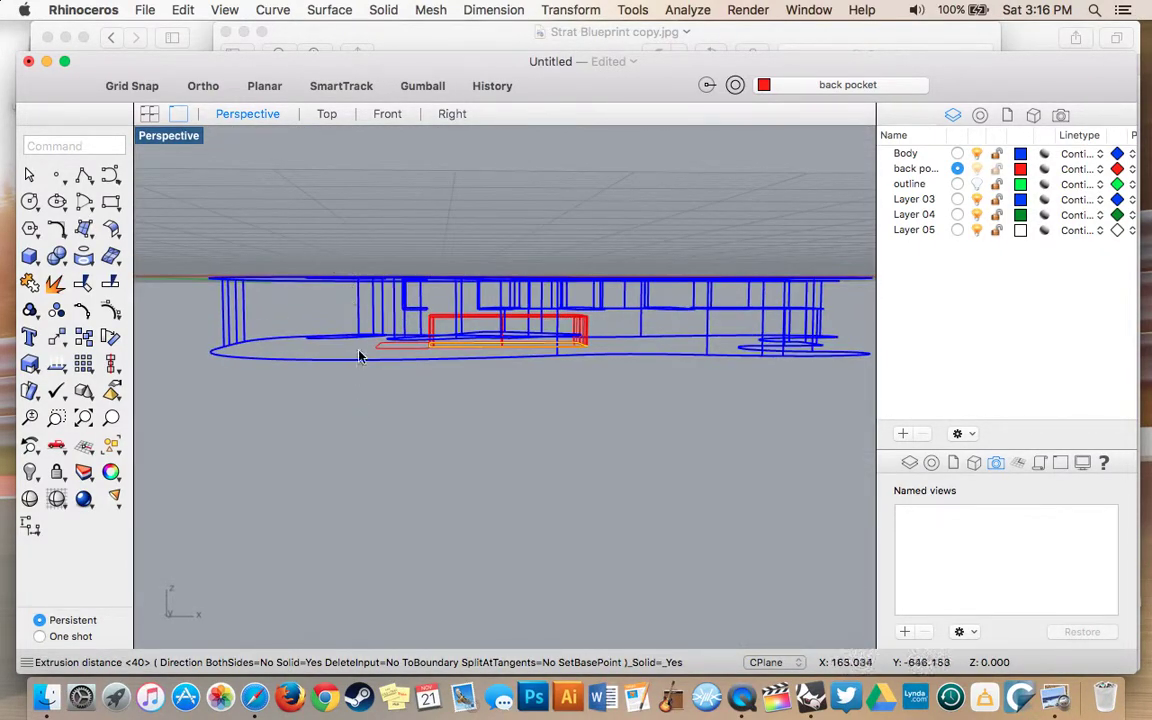
{"action": "scroll", "coordinate": [466, 363], "scroll_direction": "down", "scroll_amount": 3}
{"action": "scroll", "coordinate": [466, 363], "scroll_direction": "up", "scroll_amount": 3}
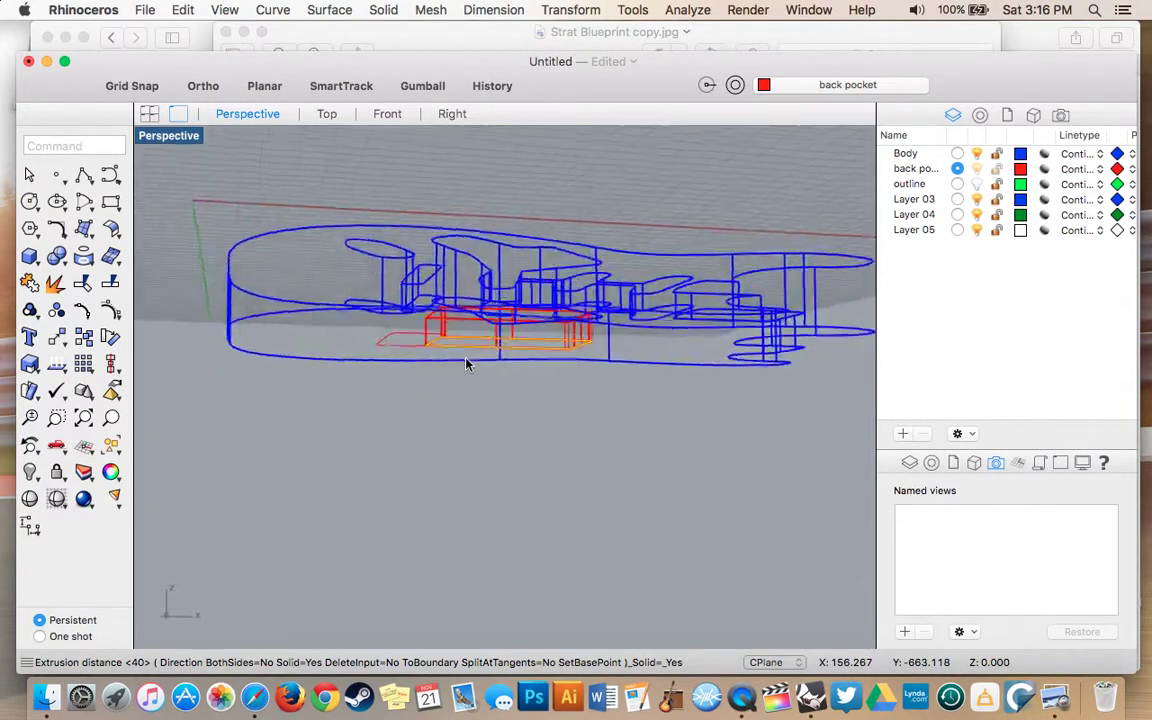
Undo the larger back pocket curve's extrusion and make the Body layer current, with the smaller back pocket curve selected
{"action": "left_click", "coordinate": [379, 347]}
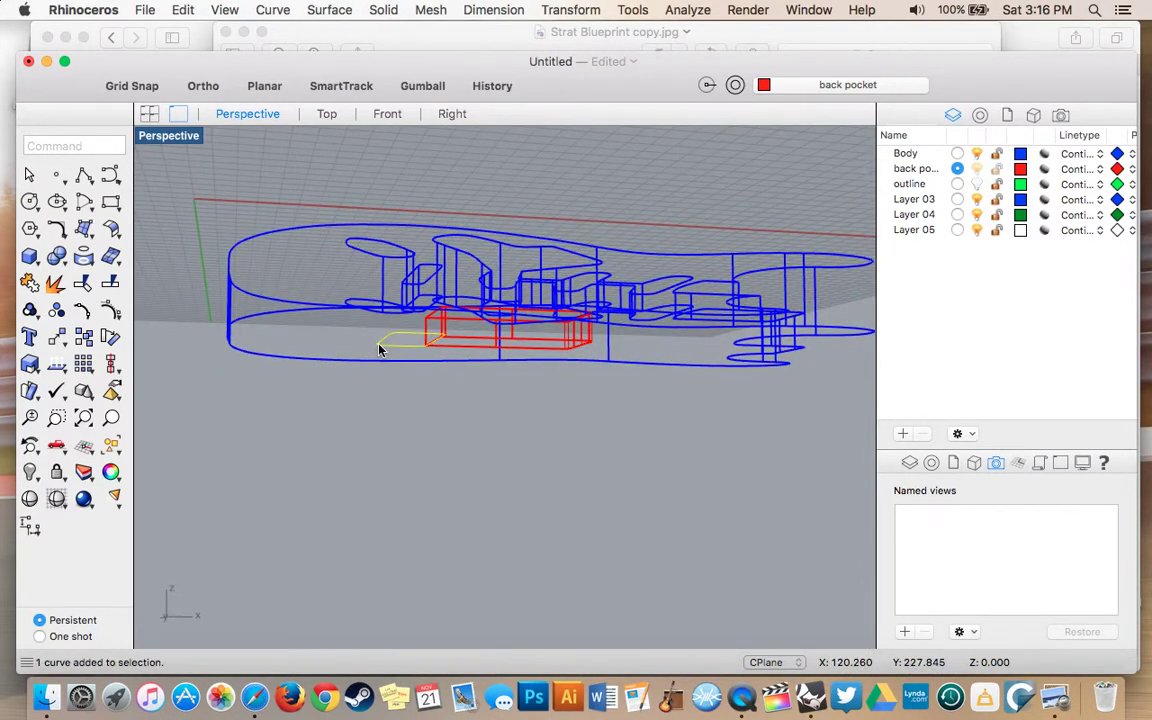
{"action": "key", "text": "super+z"}
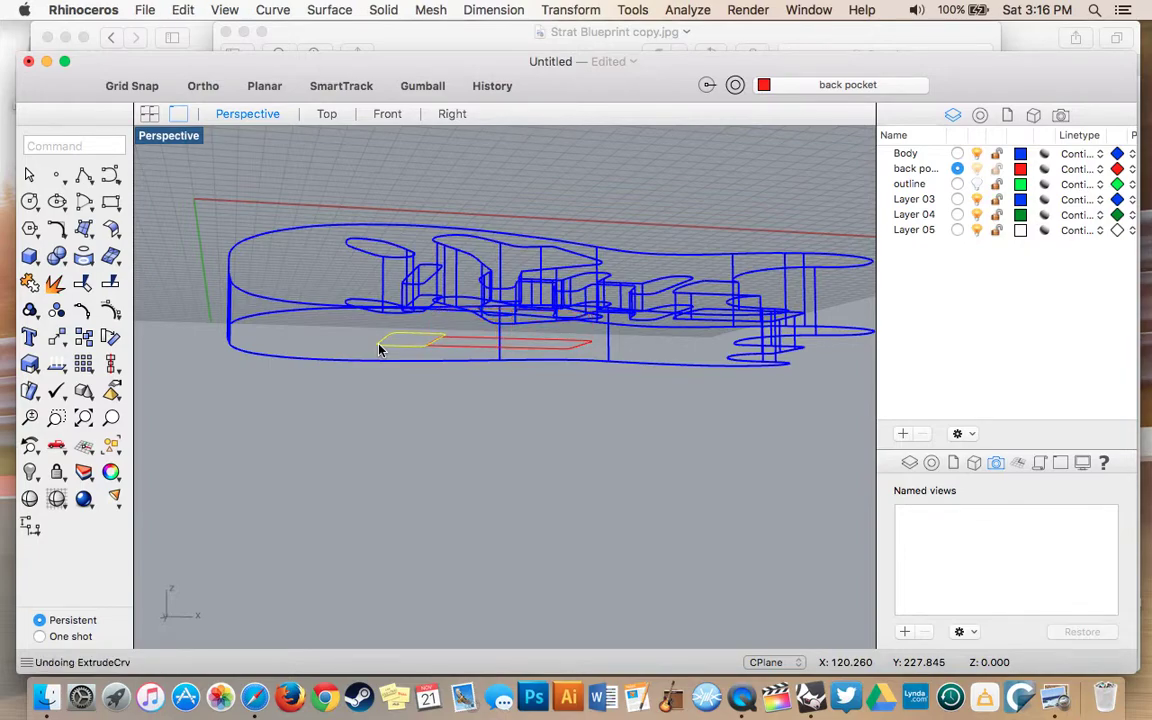
{"action": "left_click", "coordinate": [957, 153]}
{"action": "right_click_drag", "start_coordinate": [568, 396], "coordinate": [453, 365]}
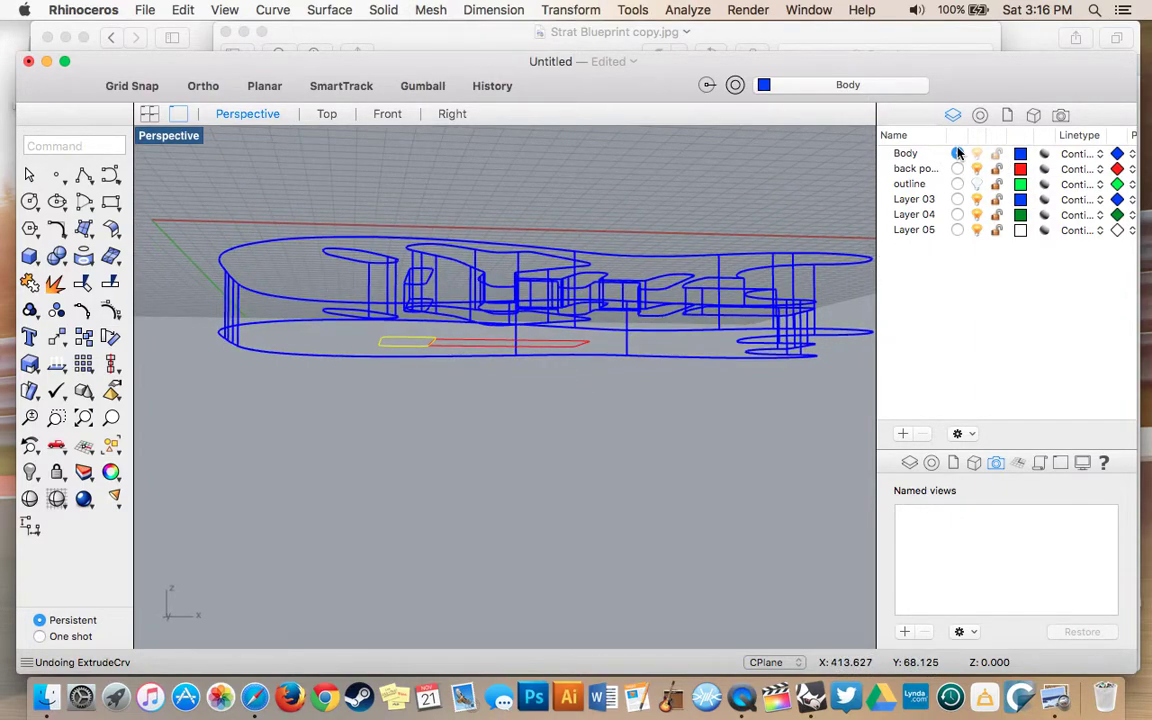
Extrude the larger back pocket curve straight up into the body as a solid with a distance of 20
{"action": "left_click", "coordinate": [460, 343]}
{"action": "left_click", "coordinate": [383, 9]}
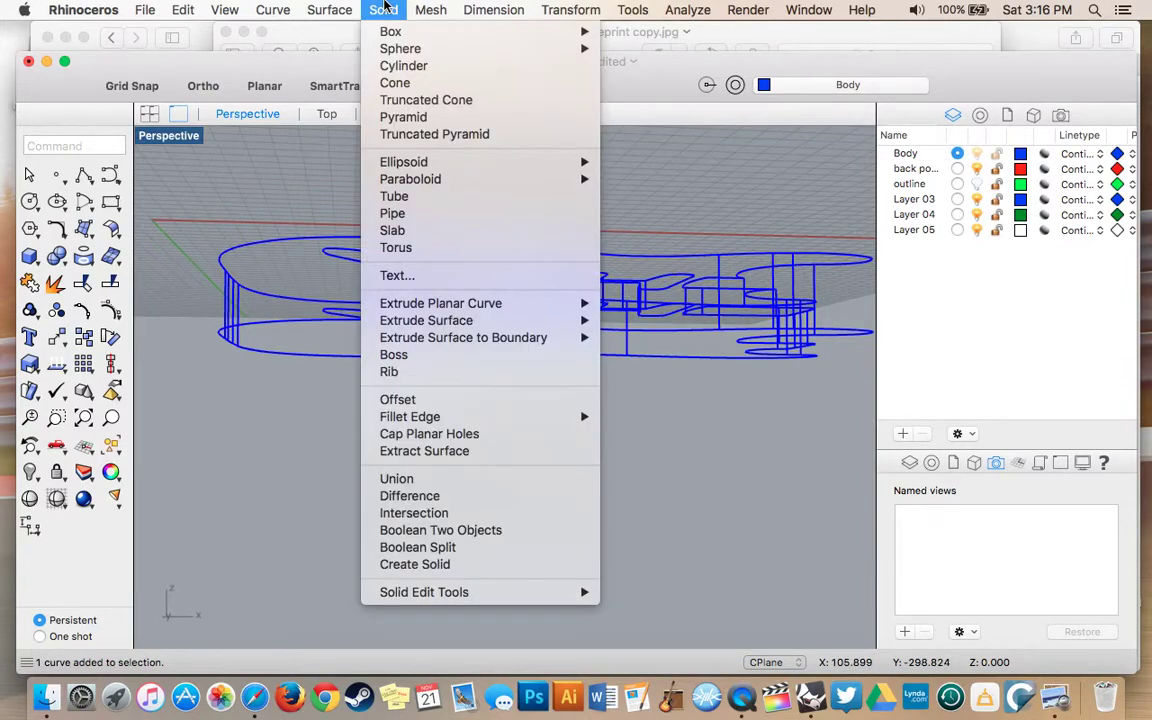
{"action": "mouse_move", "coordinate": [393, 338]}
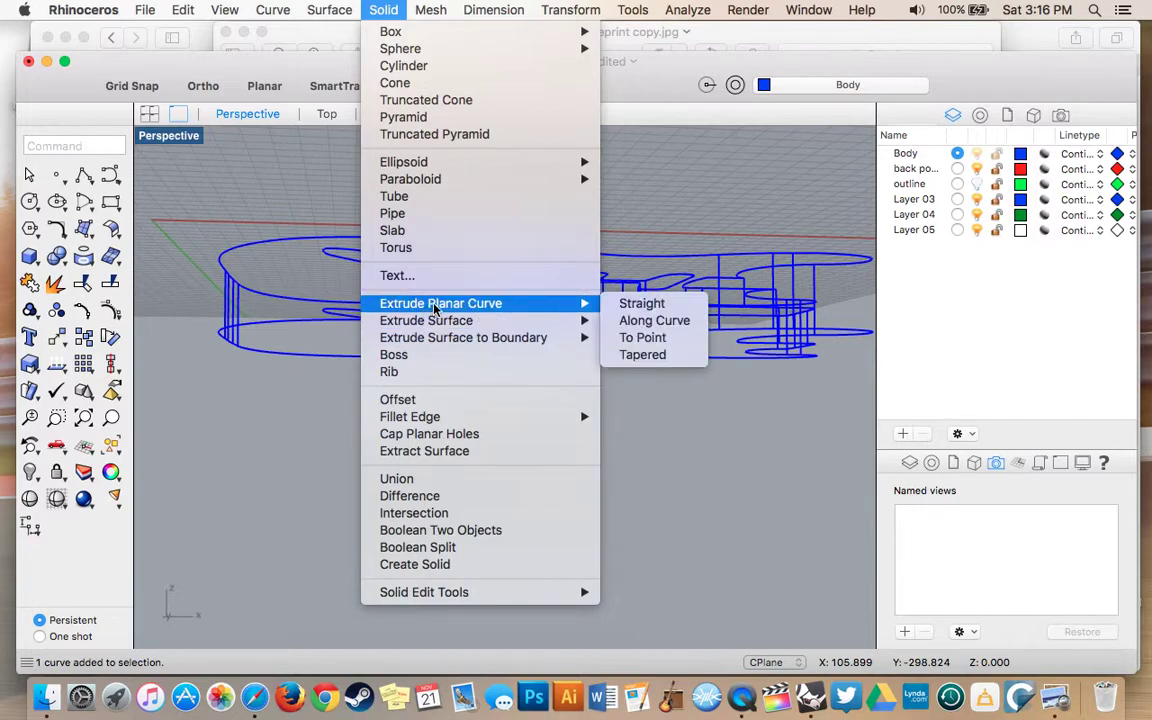
{"action": "mouse_move", "coordinate": [540, 303]}
{"action": "left_click", "coordinate": [640, 304]}
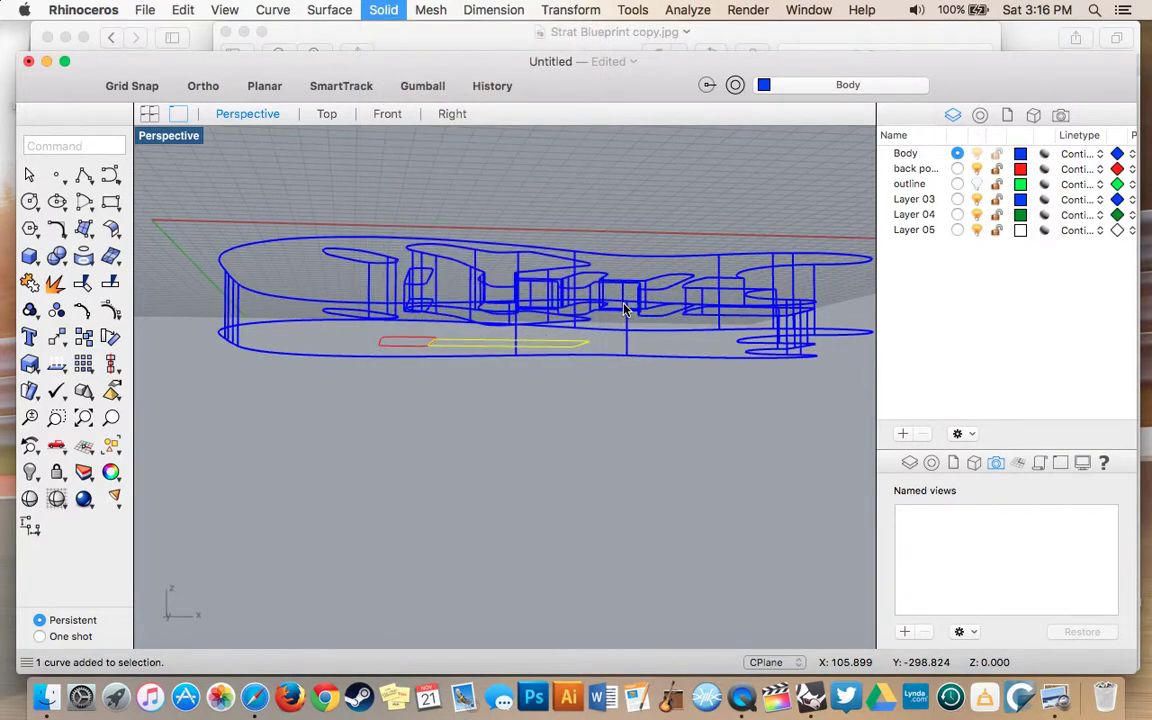
{"action": "left_click", "coordinate": [700, 269]}
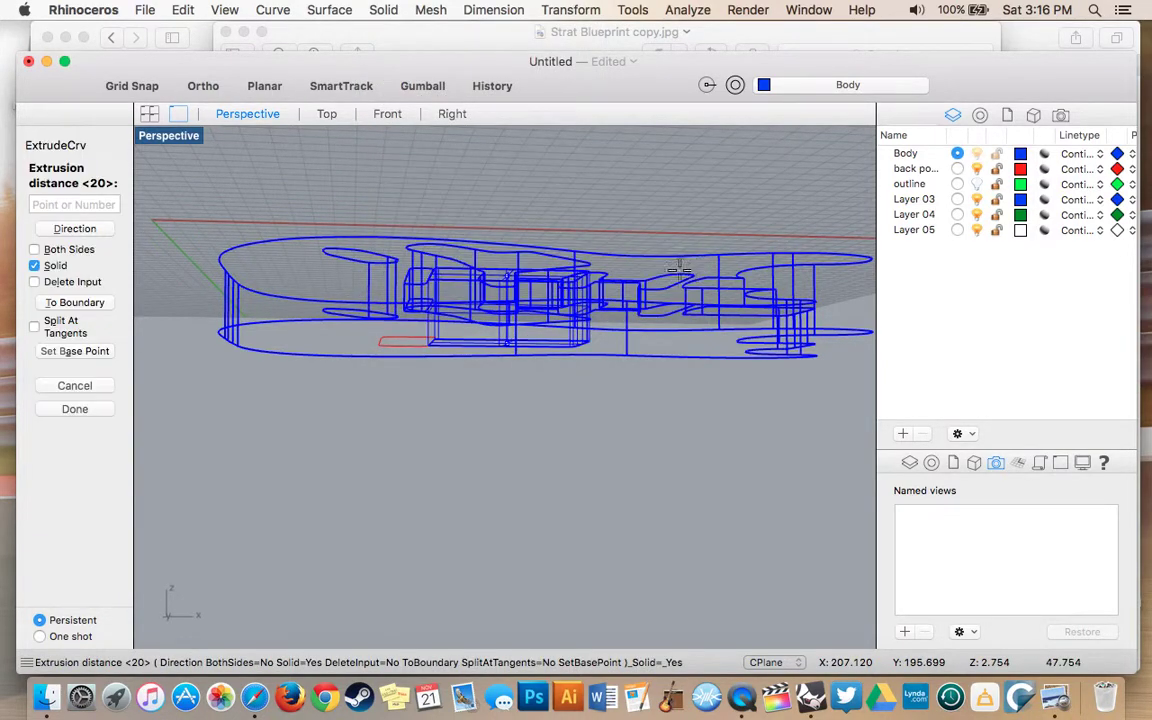
{"action": "left_click", "coordinate": [86, 204]}
{"action": "type", "text": "209"}
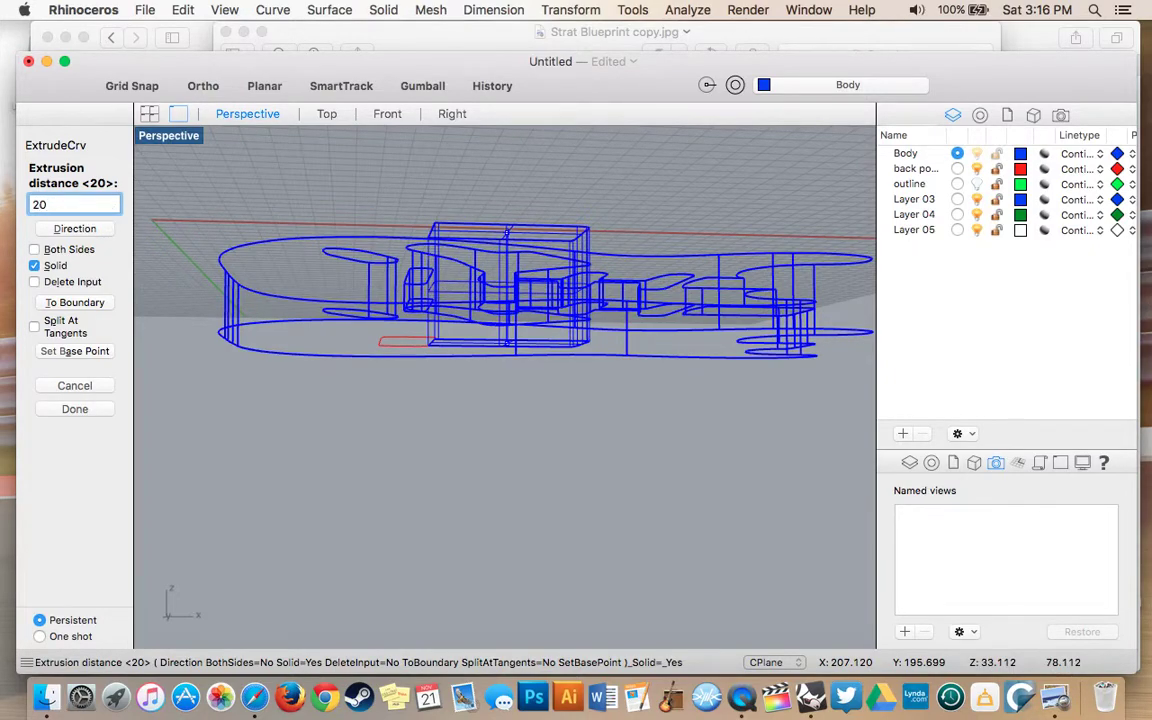
{"action": "key", "text": "Return"}
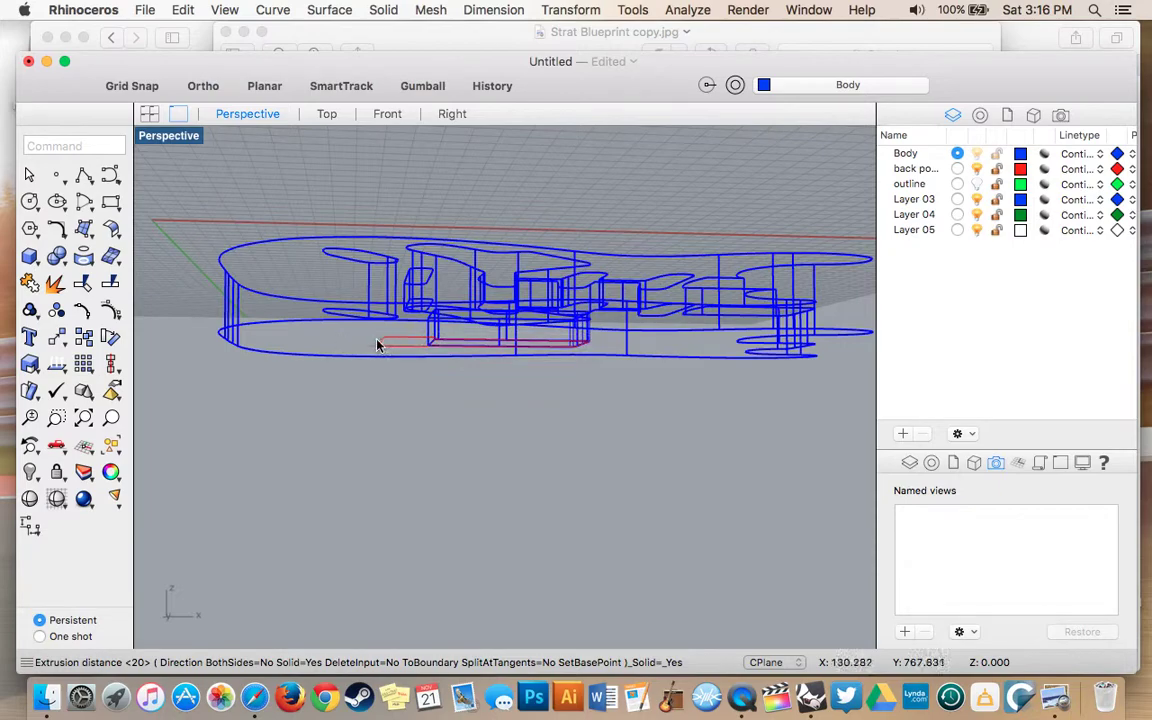
Extrude the smaller back pocket curve straight up into the body as a solid with a distance of 40
{"action": "left_click", "coordinate": [380, 342]}
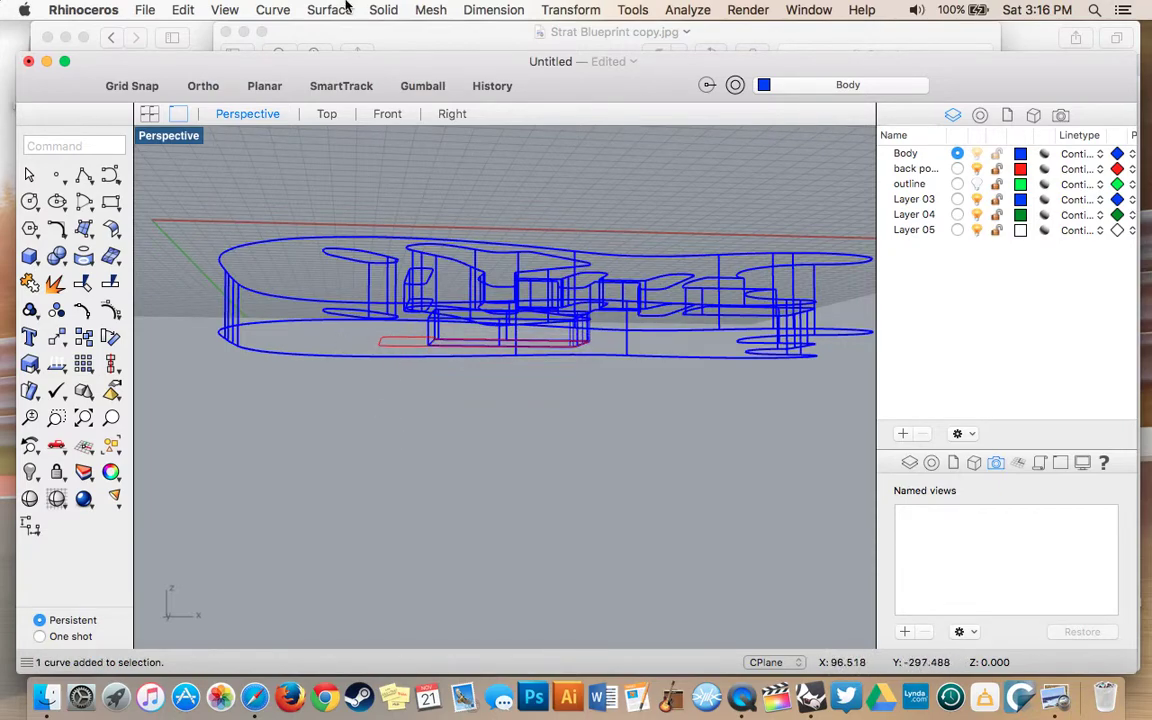
{"action": "left_click", "coordinate": [383, 9]}
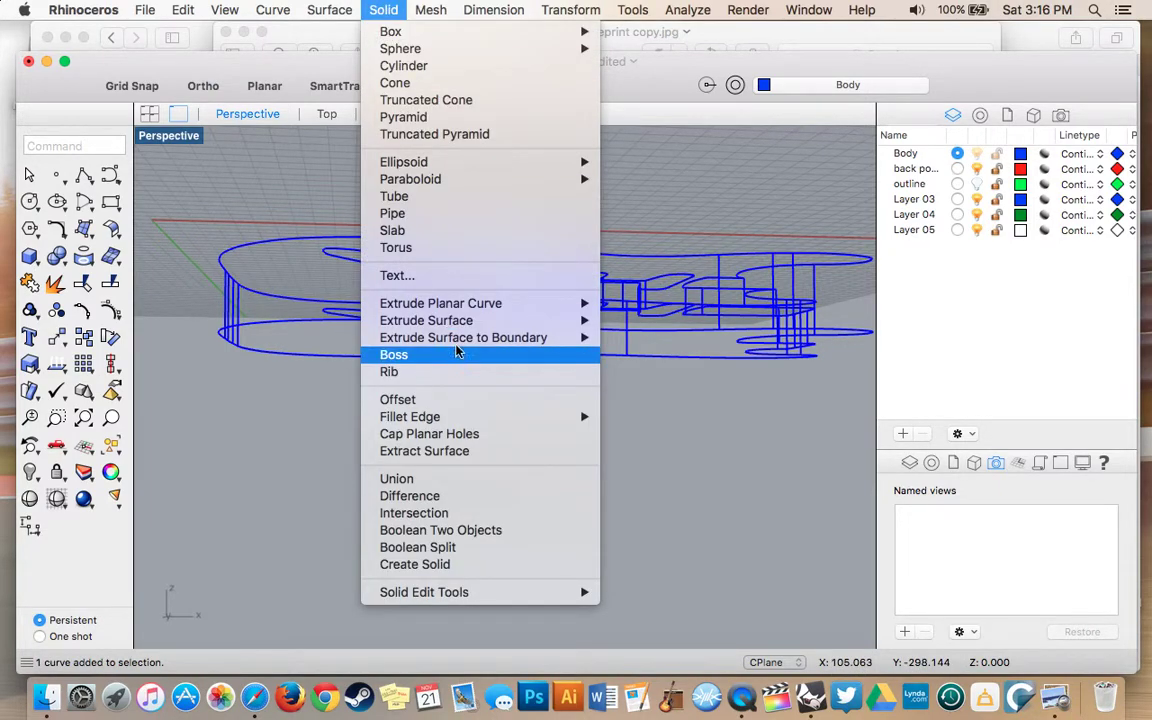
{"action": "mouse_move", "coordinate": [497, 305]}
{"action": "left_click", "coordinate": [640, 303]}
{"action": "left_click", "coordinate": [403, 344]}
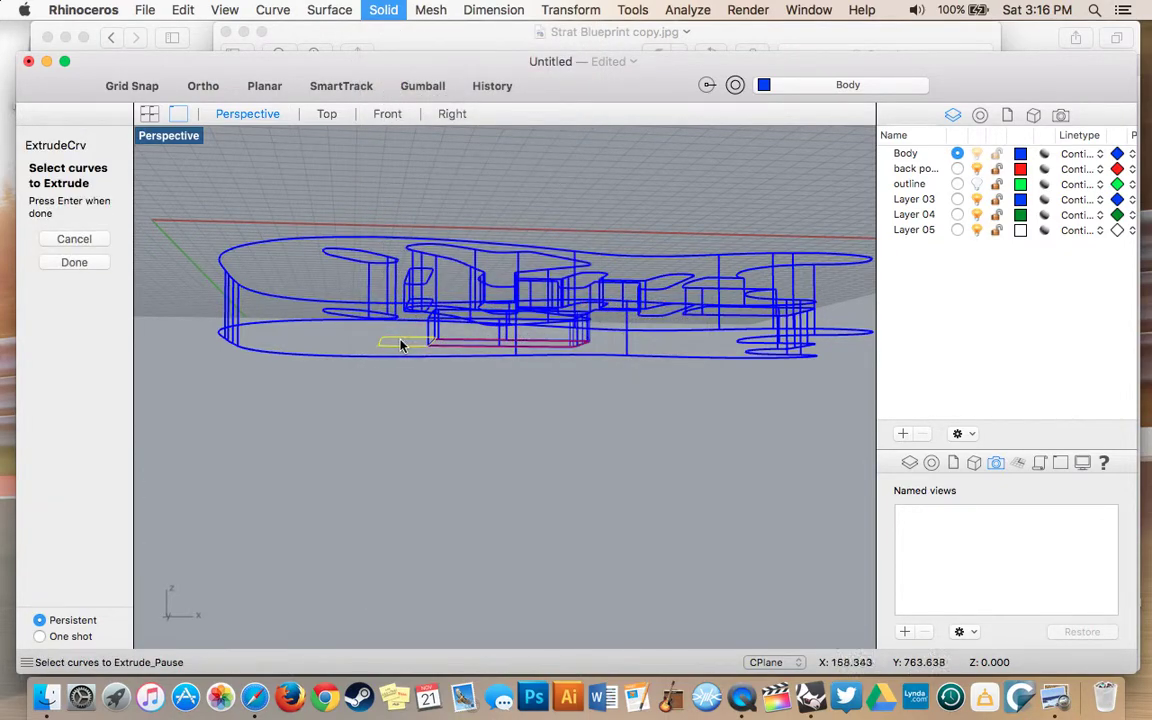
{"action": "left_click", "coordinate": [89, 263]}
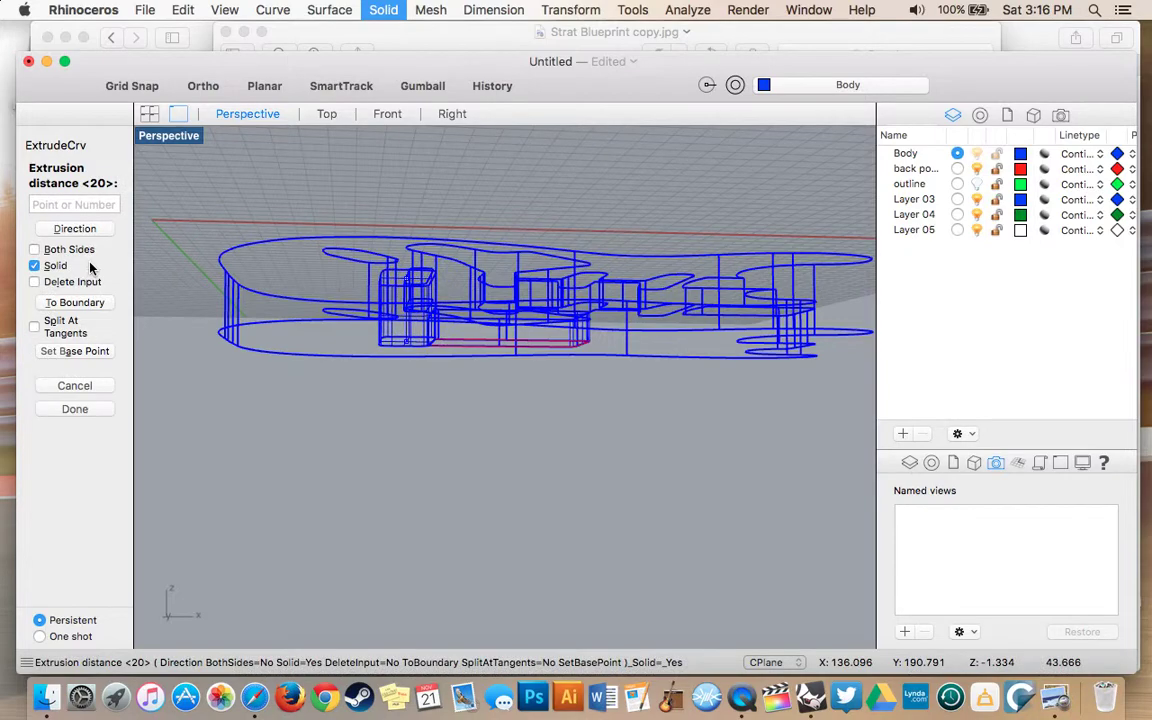
{"action": "left_click", "coordinate": [84, 204]}
{"action": "type", "text": "40"}
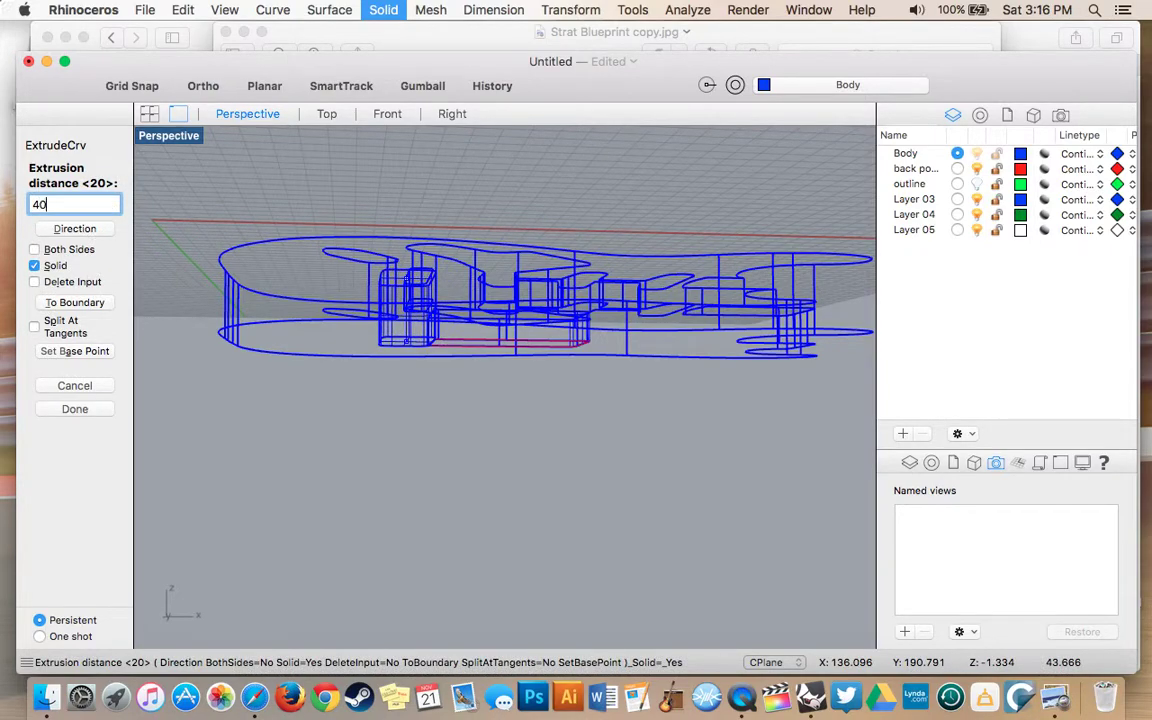
{"action": "key", "text": "Return"}
Hide the back pocket layer and set the perspective viewport to Shaded display with the body's underside in view
{"action": "scroll", "coordinate": [215, 282], "scroll_direction": "up", "scroll_amount": 5}
{"action": "scroll", "coordinate": [215, 282], "scroll_direction": "down", "scroll_amount": 4}
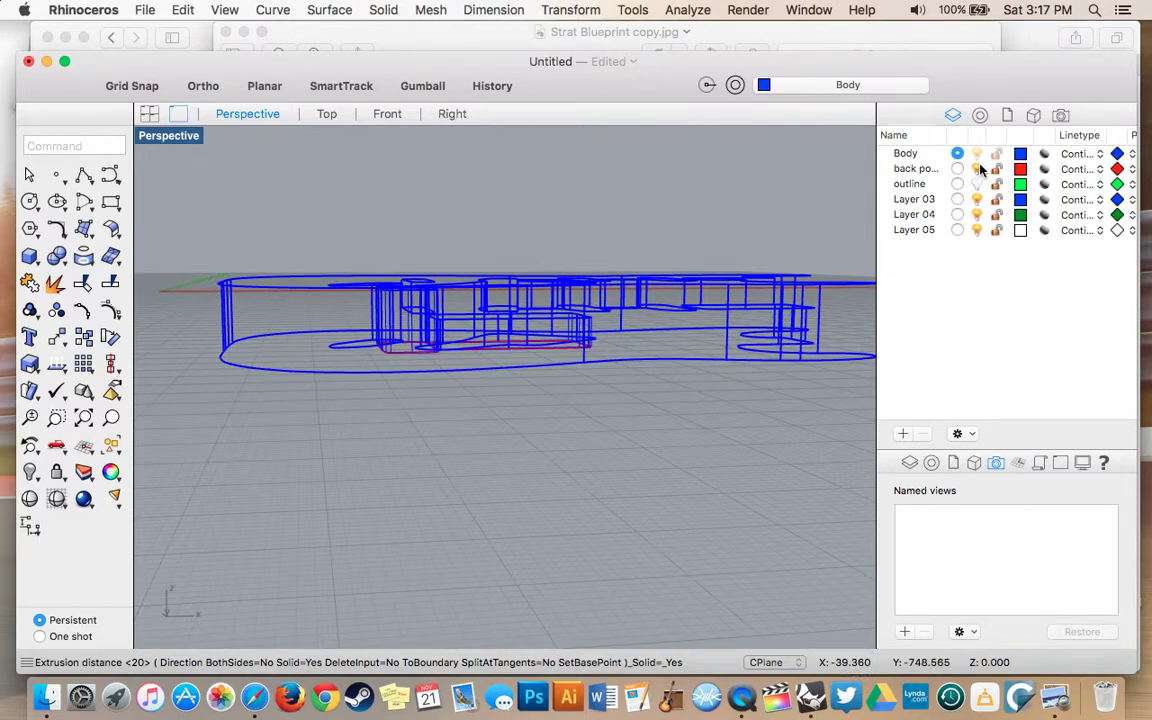
{"action": "scroll", "coordinate": [713, 495], "scroll_direction": "down", "scroll_amount": 10}
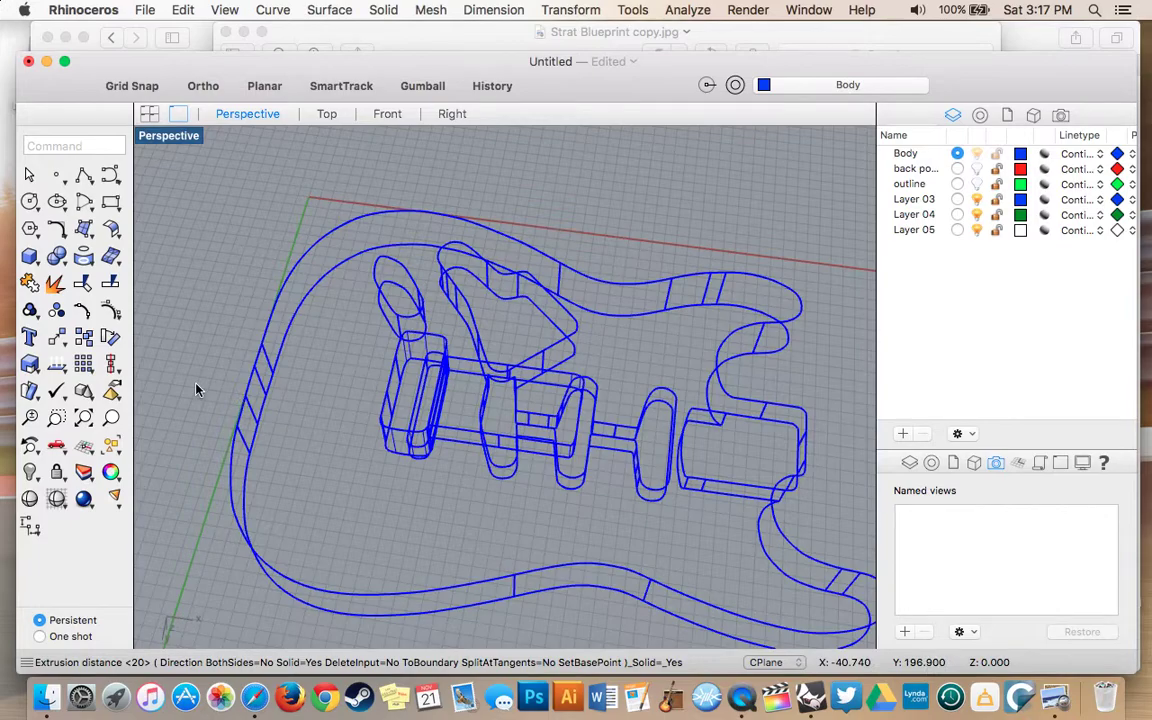
{"action": "left_click", "coordinate": [57, 499]}
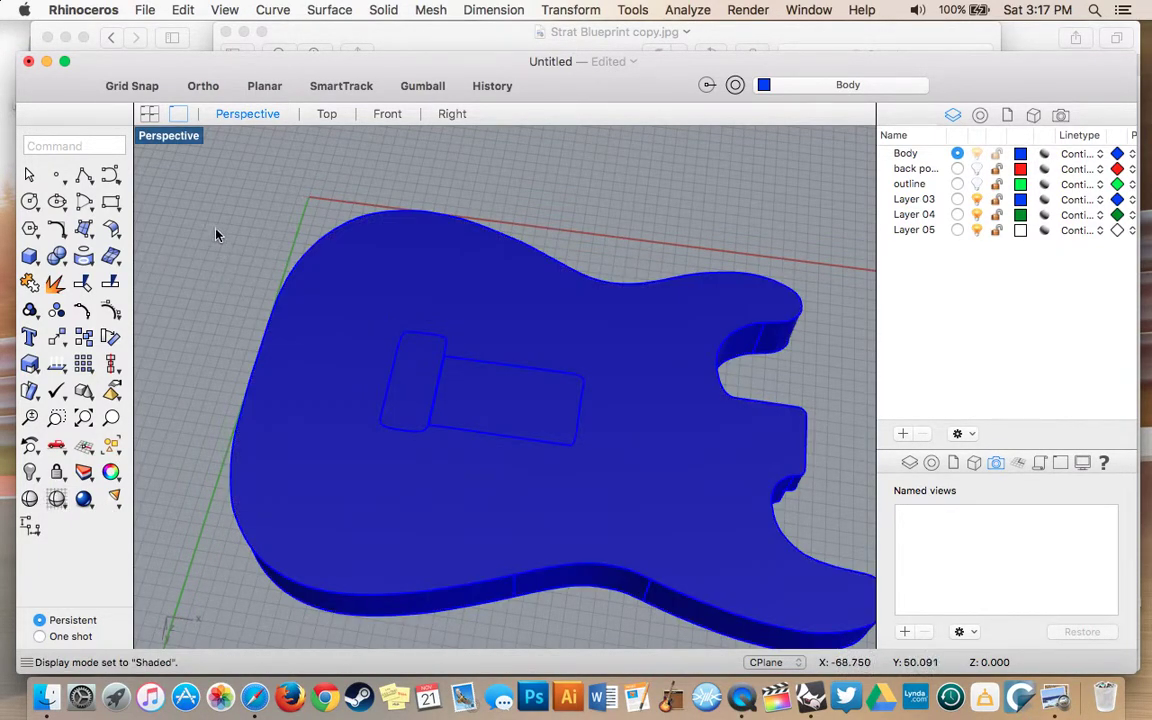
Boolean-split the guitar body using the larger and smaller back pocket extrusions as cutters, with Delete Input on
{"action": "left_click", "coordinate": [383, 10]}
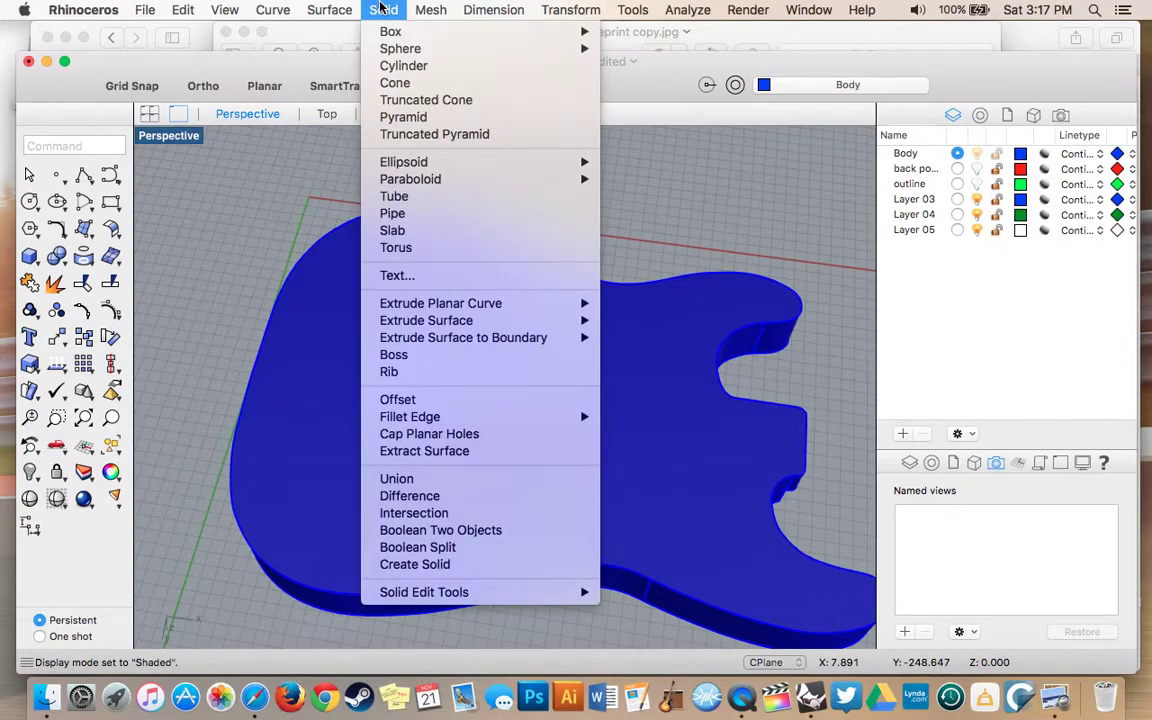
{"action": "left_click", "coordinate": [476, 547]}
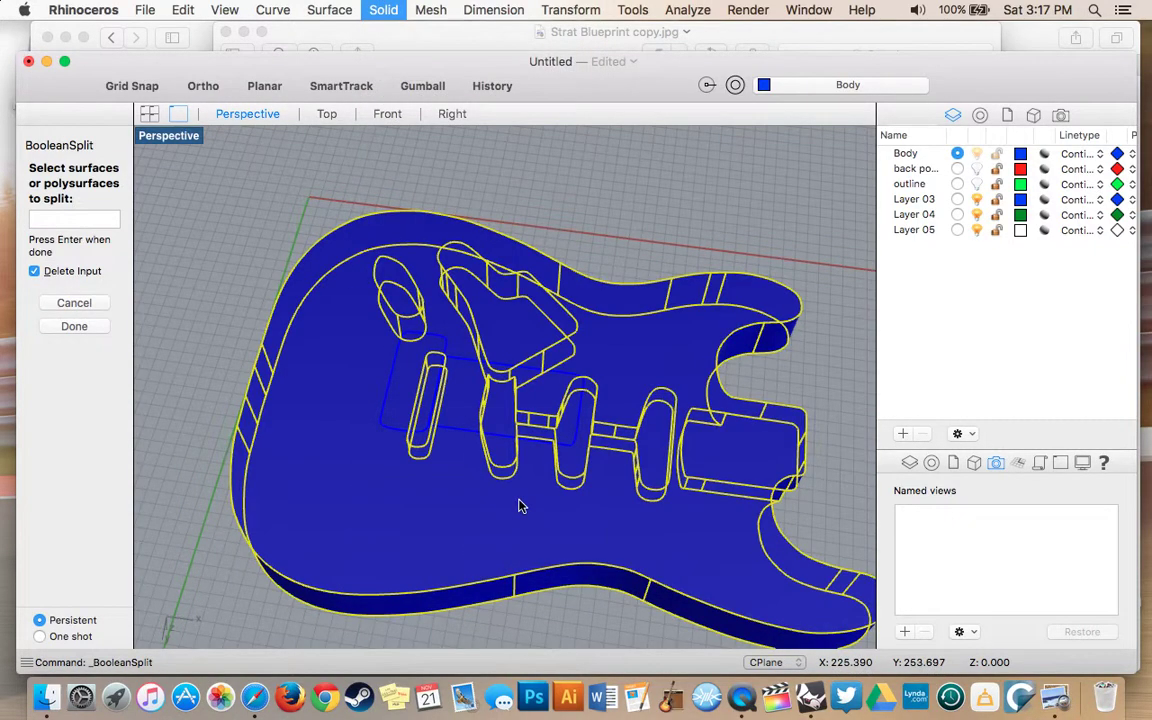
{"action": "key", "text": "Return"}
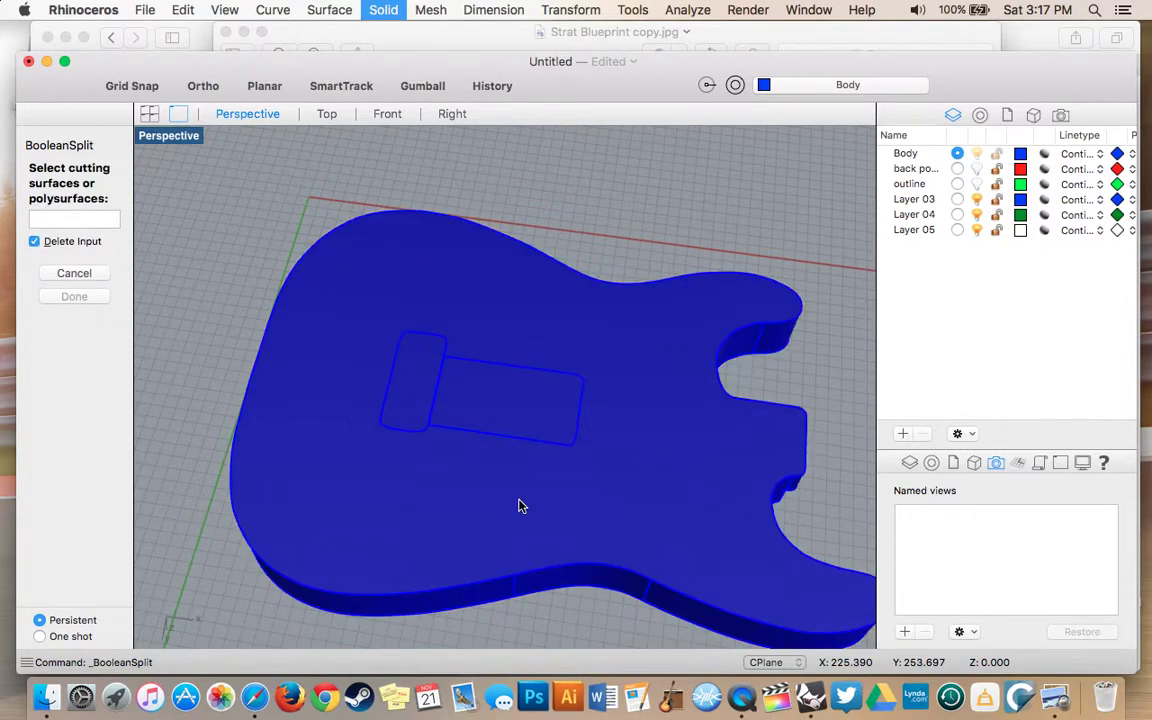
{"action": "left_click", "coordinate": [462, 421]}
{"action": "left_click", "coordinate": [507, 441]}
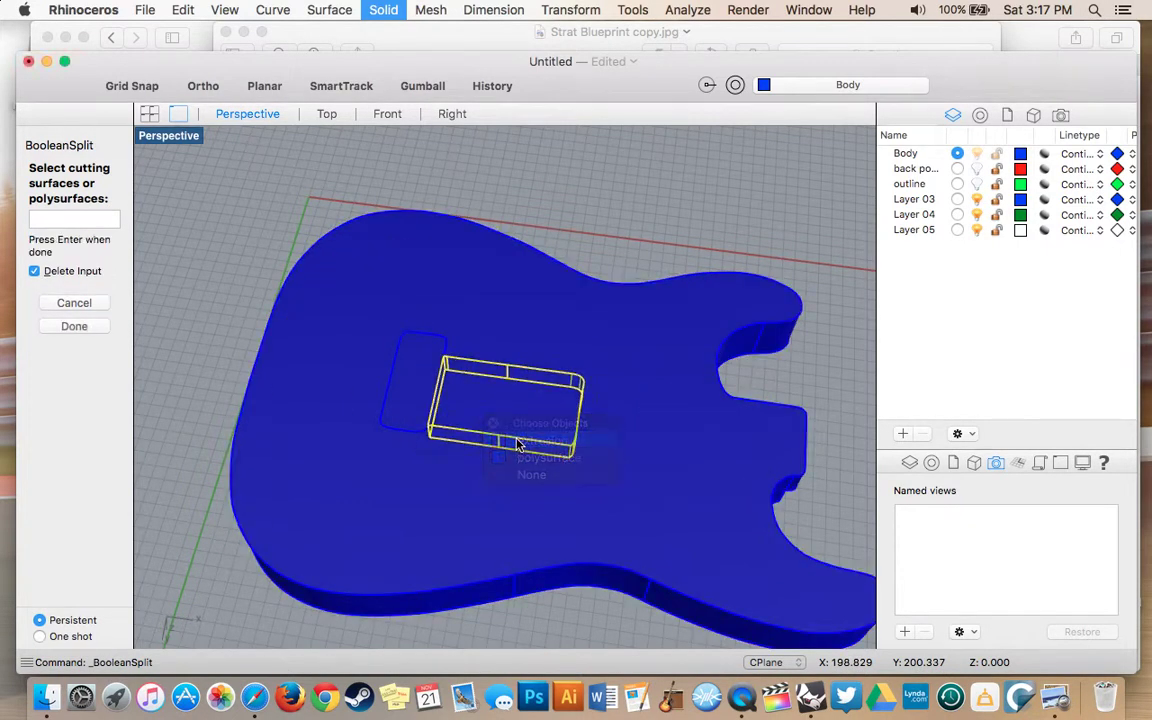
{"action": "key", "text": "super+a"}
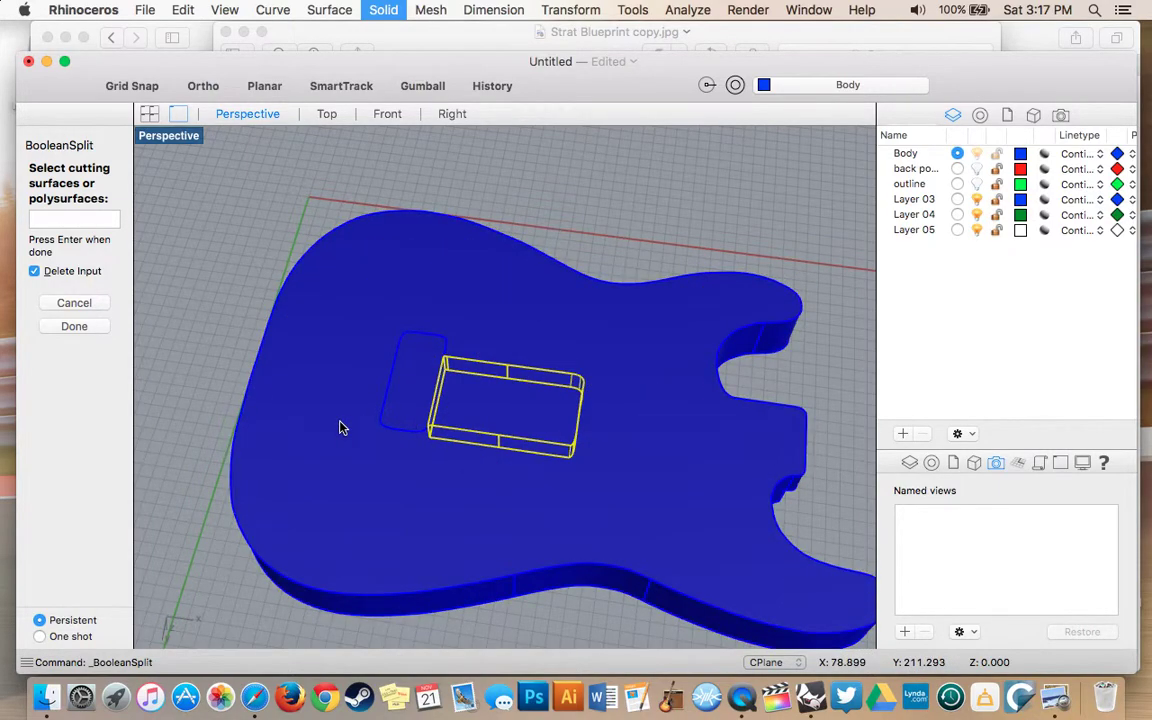
{"action": "scroll", "coordinate": [340, 427], "scroll_direction": "up", "scroll_amount": 3}
{"action": "scroll", "coordinate": [338, 427], "scroll_direction": "up", "scroll_amount": 2}
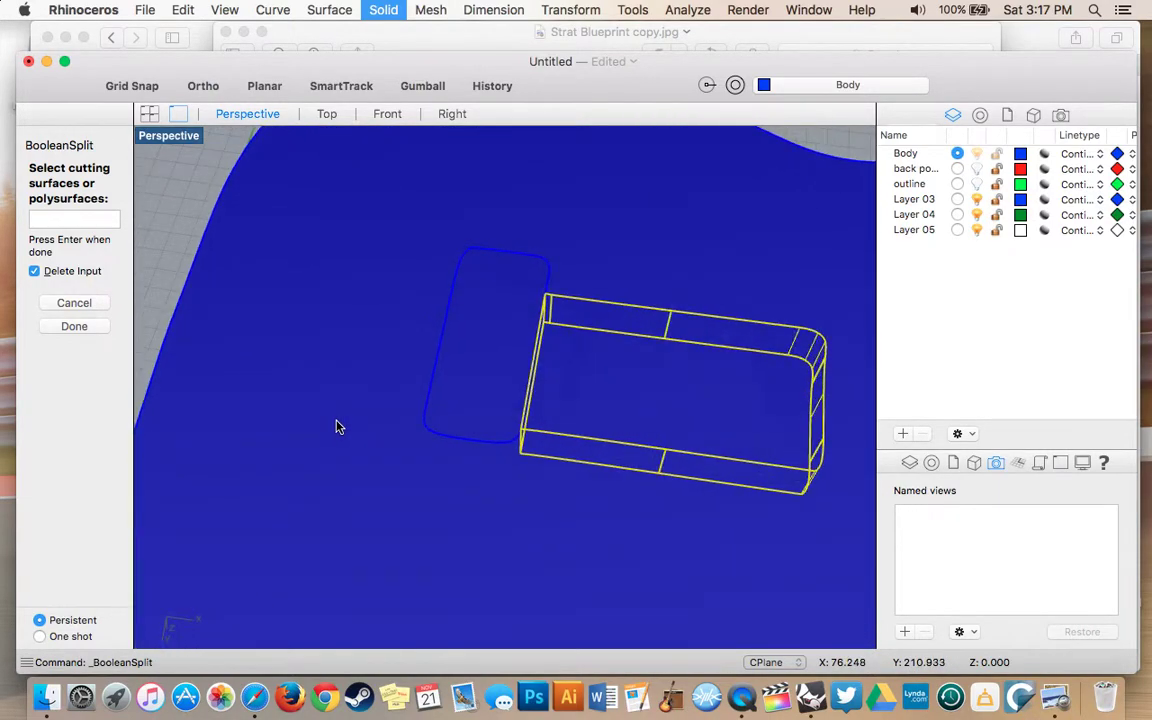
{"action": "left_click", "coordinate": [470, 446]}
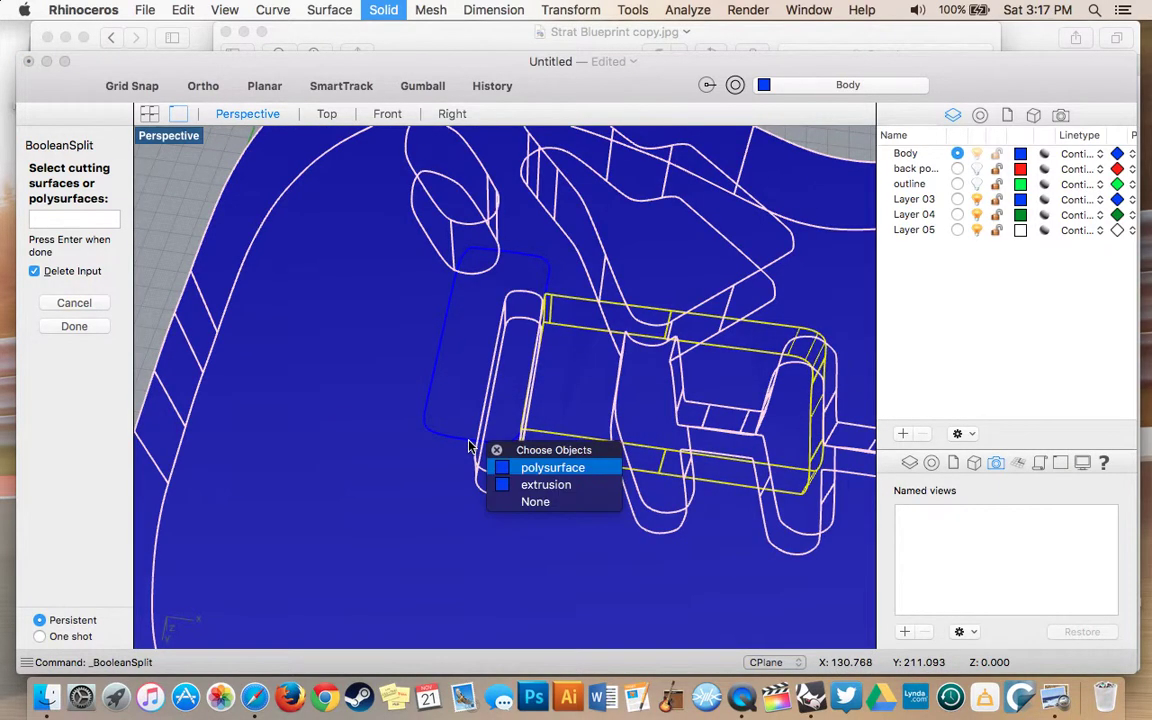
{"action": "left_click", "coordinate": [512, 484]}
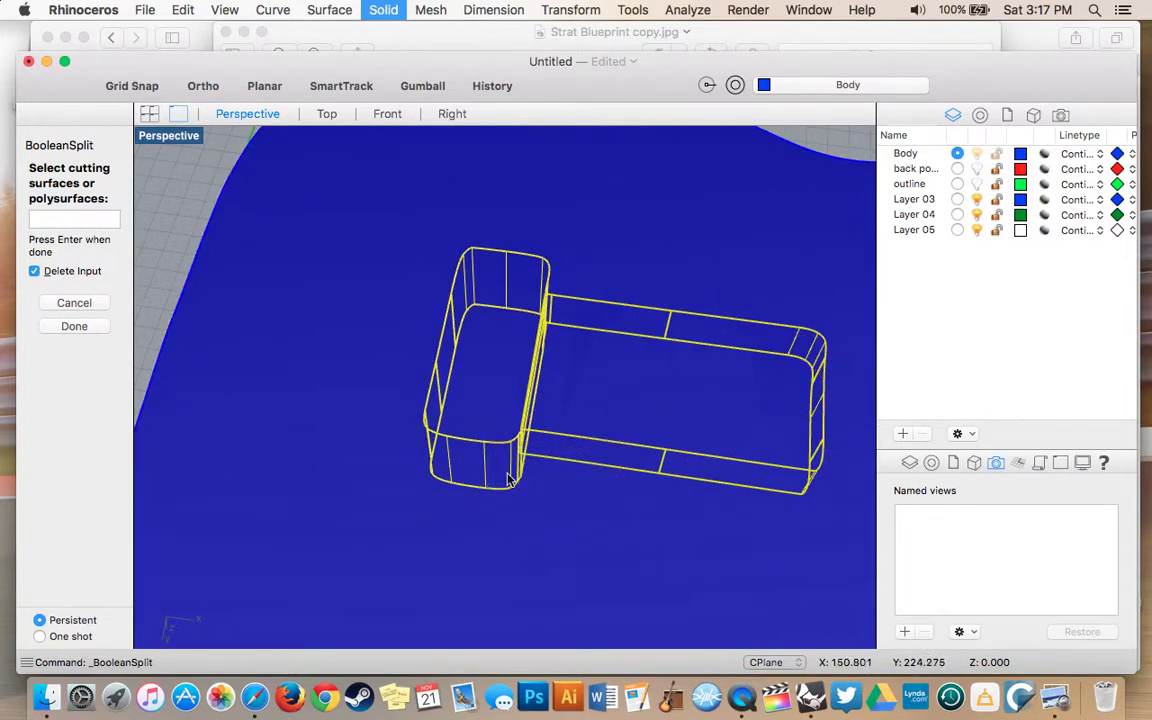
{"action": "left_click", "coordinate": [75, 327]}
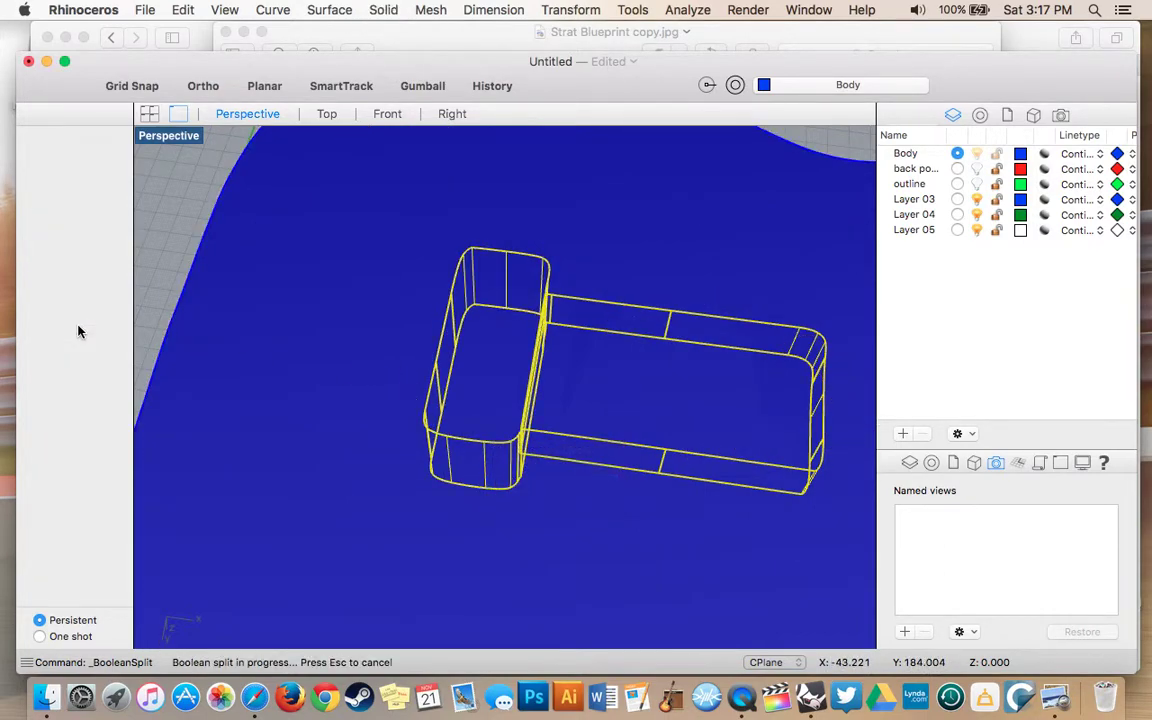
Delete the split-off body piece and the extrusion filling the larger back pocket
{"action": "left_click", "coordinate": [704, 338]}
{"action": "key", "text": "Return"}
{"action": "key", "text": "Delete"}
{"action": "left_click", "coordinate": [700, 355]}
{"action": "key", "text": "Delete"}
Delete the split-off body piece and the extrusion filling the smaller back pocket
{"action": "left_click", "coordinate": [482, 383]}
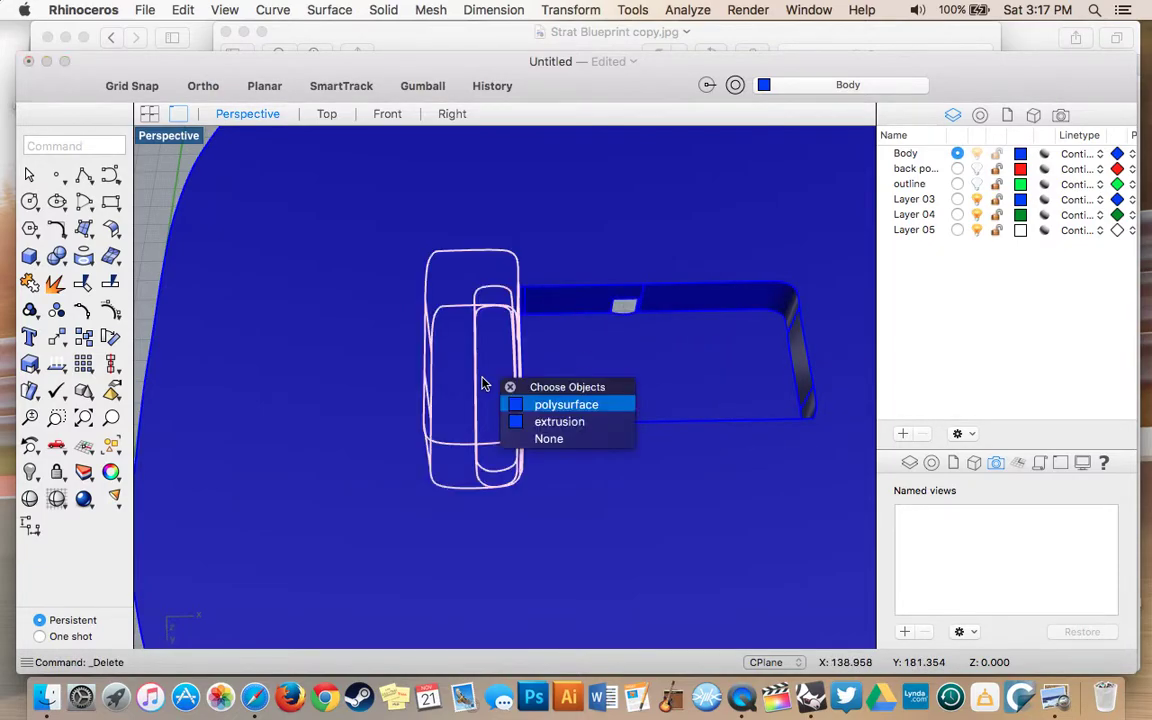
{"action": "key", "text": "Return"}
{"action": "key", "text": "Delete"}
{"action": "left_click", "coordinate": [481, 381]}
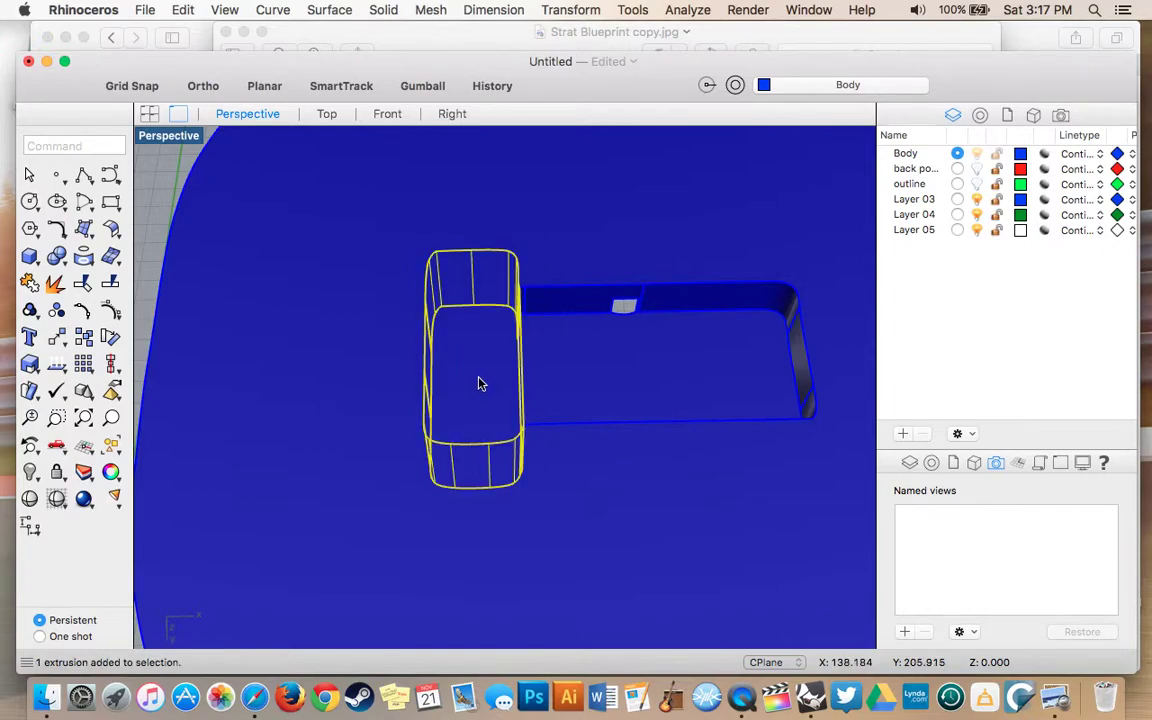
{"action": "key", "text": "Delete"}
Delete the leftover thin wall piece between the two back pockets
{"action": "scroll", "coordinate": [478, 383], "scroll_direction": "down", "scroll_amount": 10}
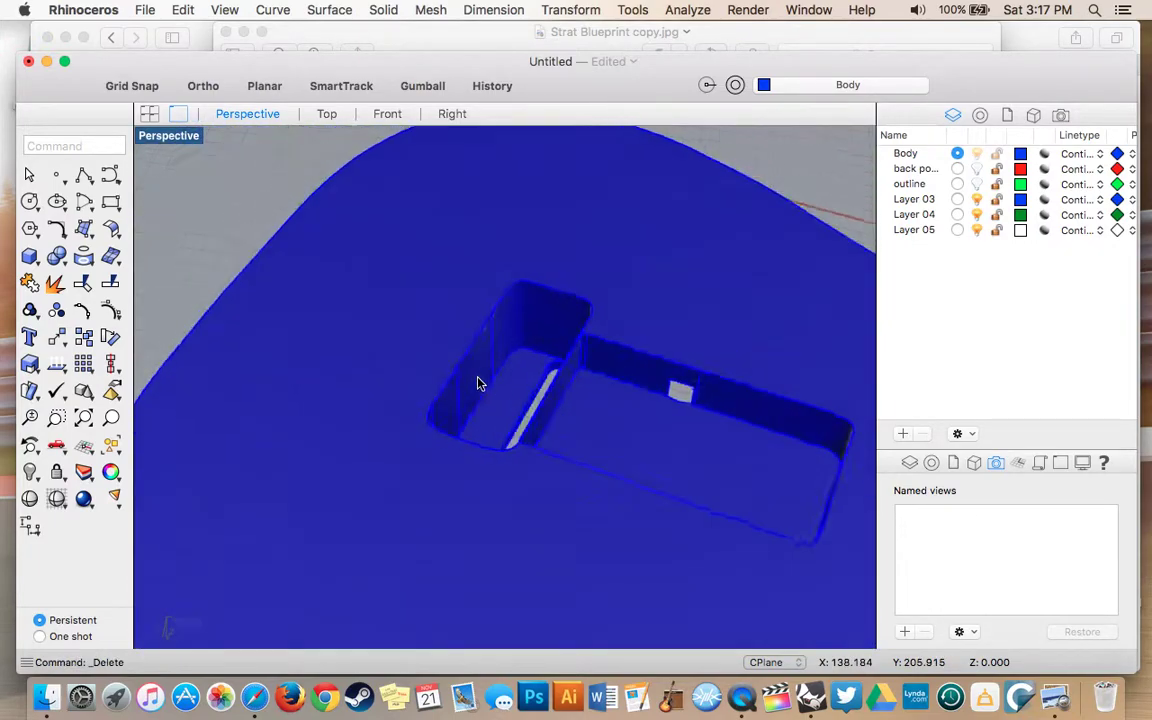
{"action": "left_click", "coordinate": [548, 472]}
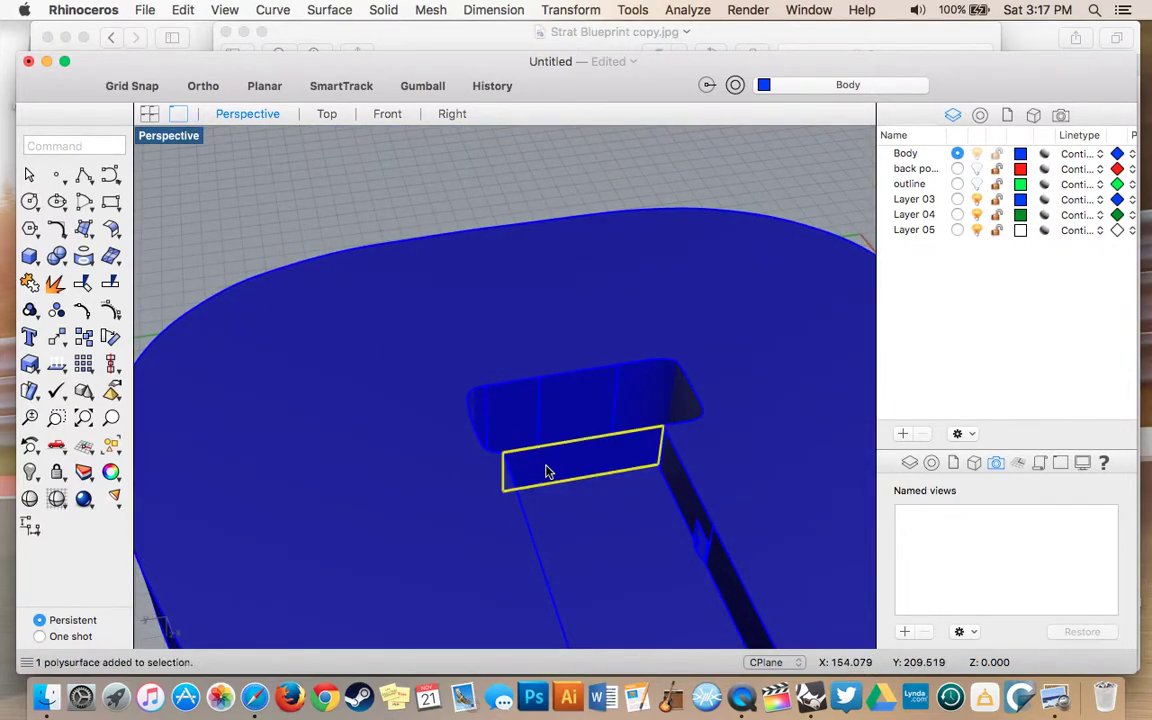
{"action": "key", "text": "Delete"}
Examine the rear cavities and their openings from several angles, and check the front of the body
{"action": "scroll", "coordinate": [558, 476], "scroll_direction": "left", "scroll_amount": 10}
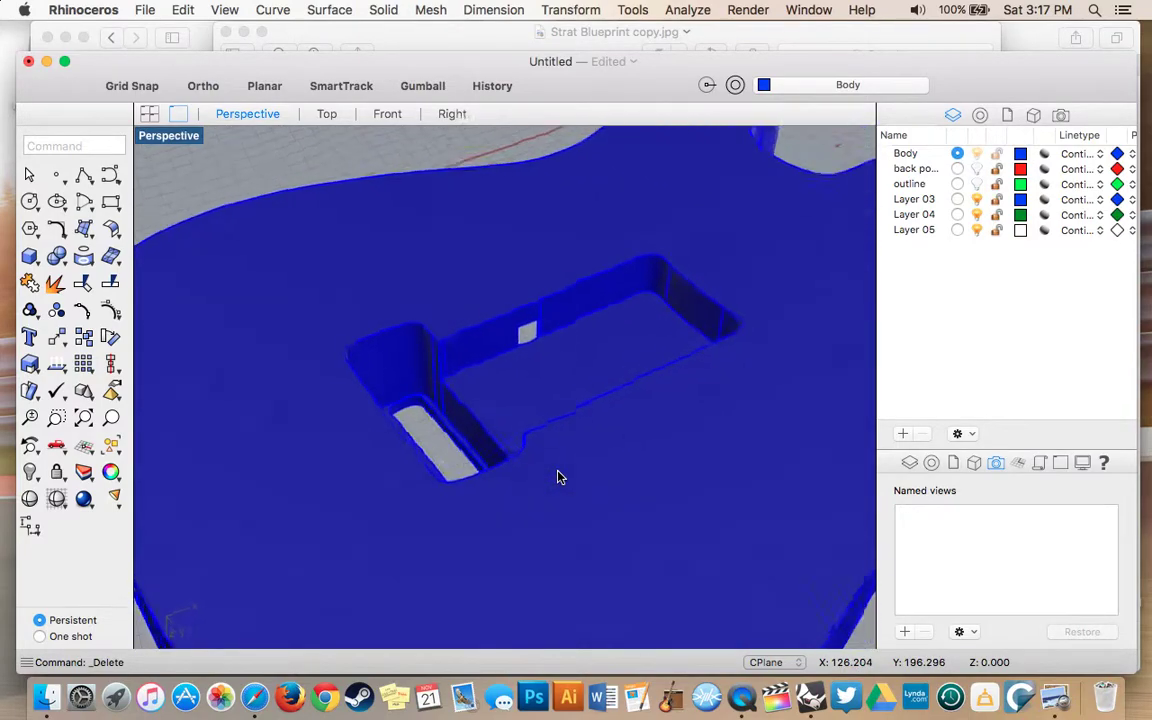
{"action": "scroll", "coordinate": [558, 477], "scroll_direction": "left", "scroll_amount": 10}
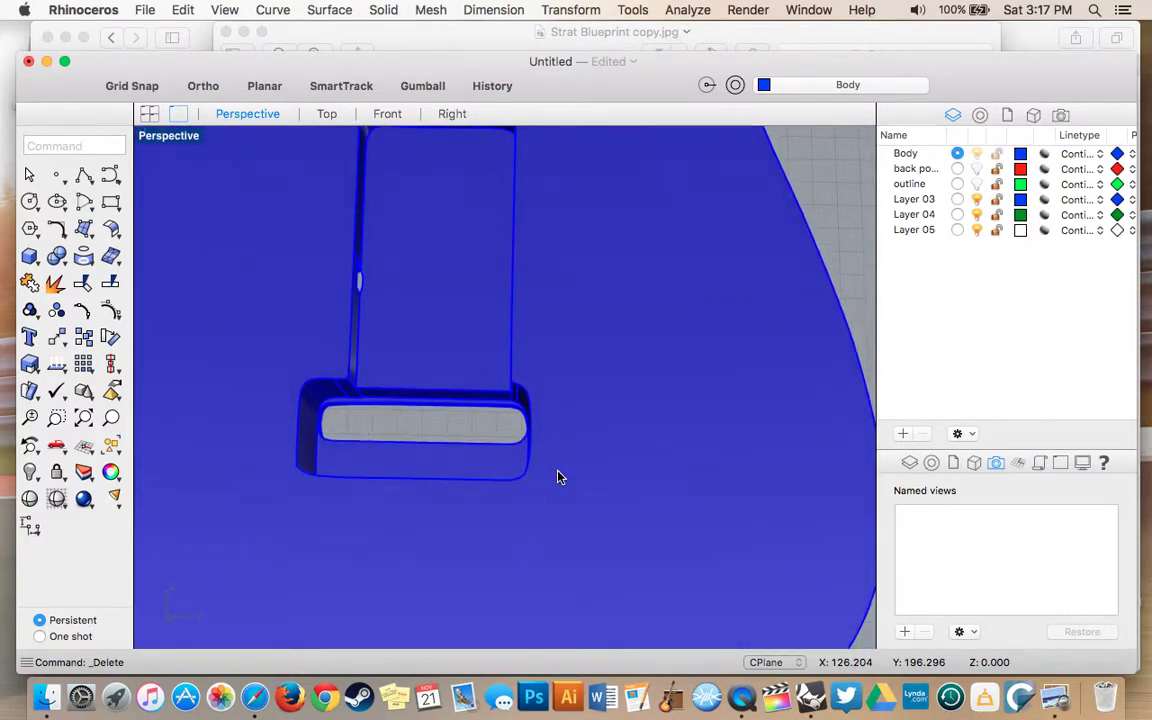
{"action": "scroll", "coordinate": [558, 477], "scroll_direction": "left", "scroll_amount": 3}
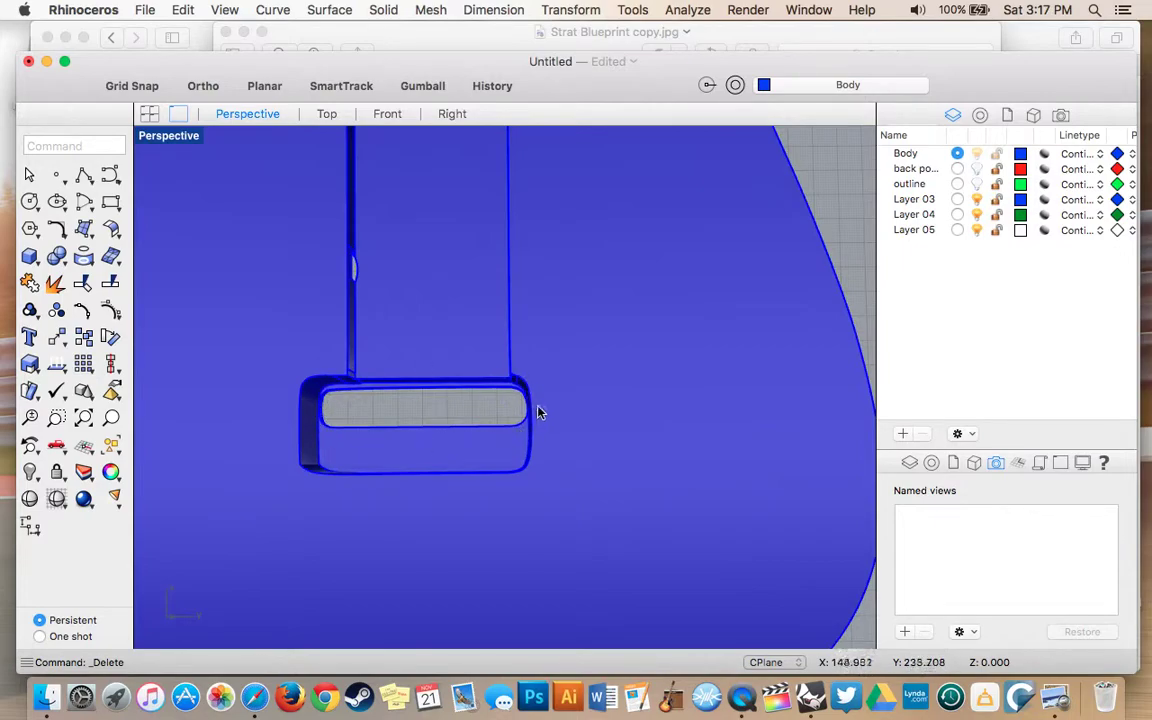
{"action": "scroll", "coordinate": [381, 440], "scroll_direction": "left", "scroll_amount": 5}
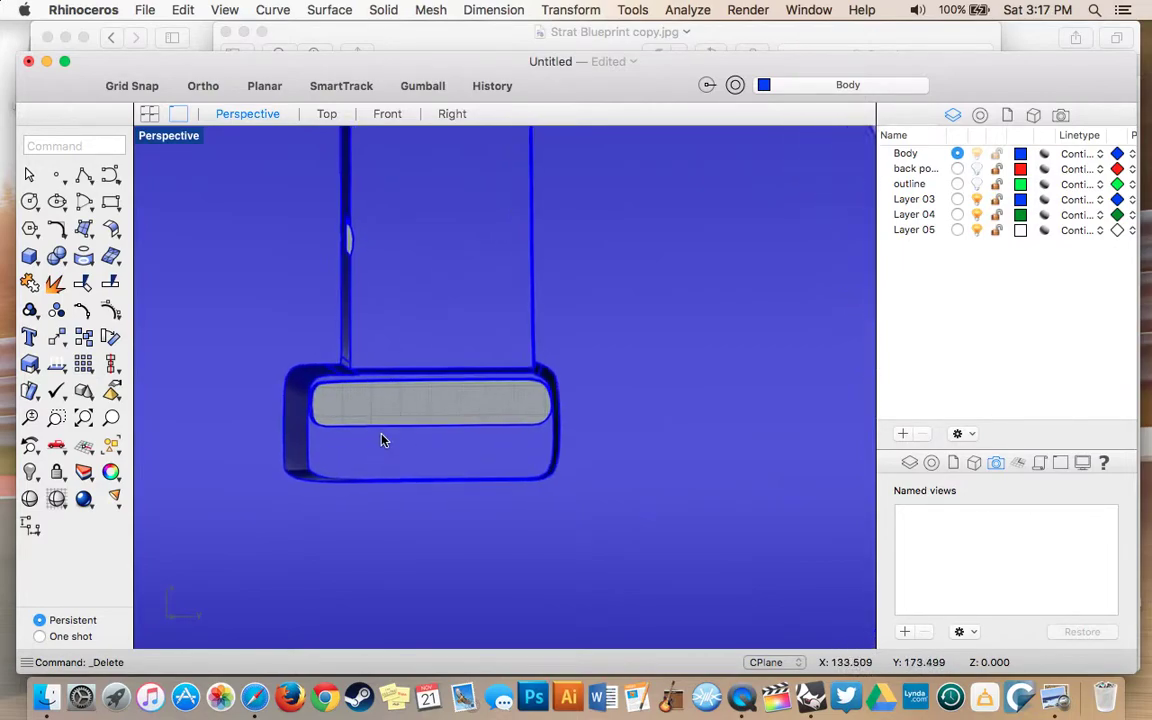
{"action": "scroll", "coordinate": [381, 440], "scroll_direction": "left", "scroll_amount": 10}
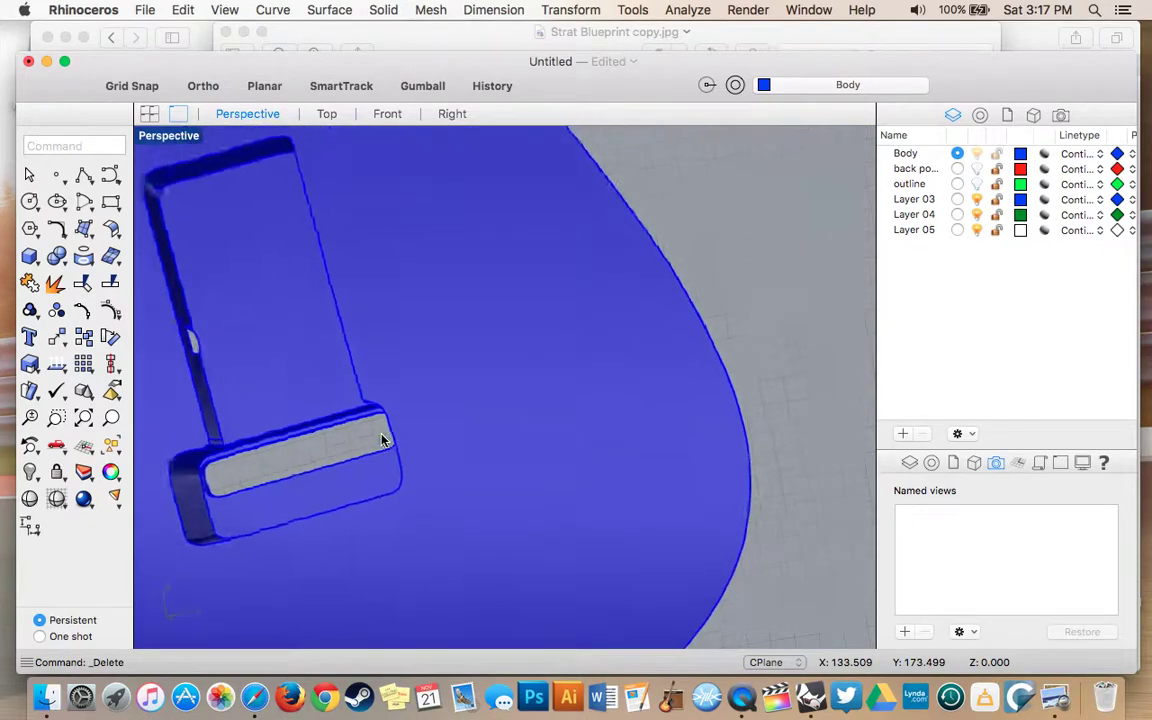
{"action": "scroll", "coordinate": [381, 440], "scroll_direction": "left", "scroll_amount": 10}
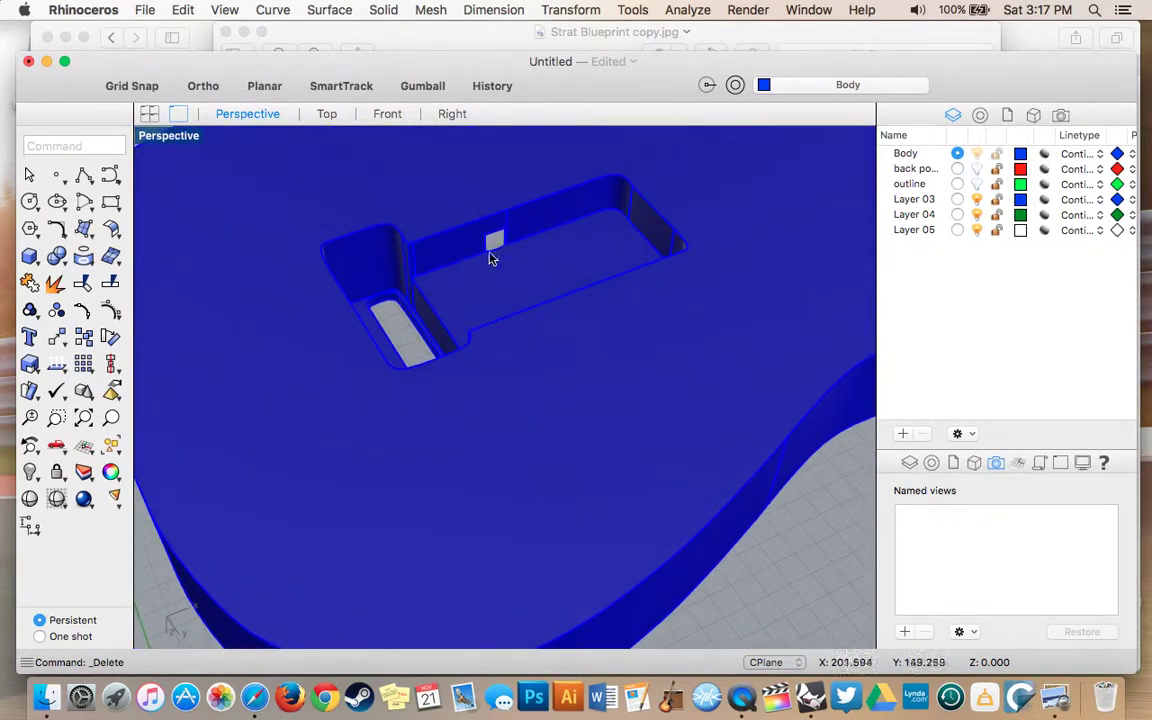
{"action": "scroll", "coordinate": [494, 249], "scroll_direction": "down", "scroll_amount": 8}
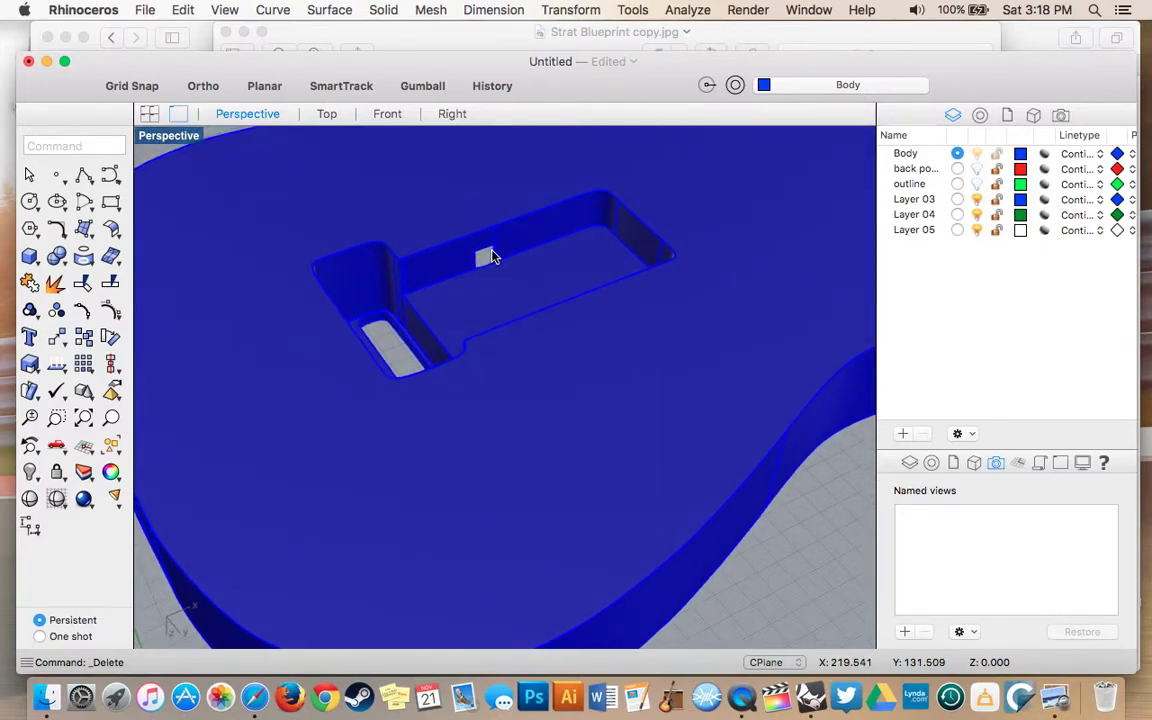
{"action": "scroll", "coordinate": [515, 308], "scroll_direction": "down", "scroll_amount": 10}
{"action": "scroll", "coordinate": [515, 308], "scroll_direction": "down", "scroll_amount": 10}
{"action": "scroll", "coordinate": [515, 313], "scroll_direction": "down", "scroll_amount": 10}
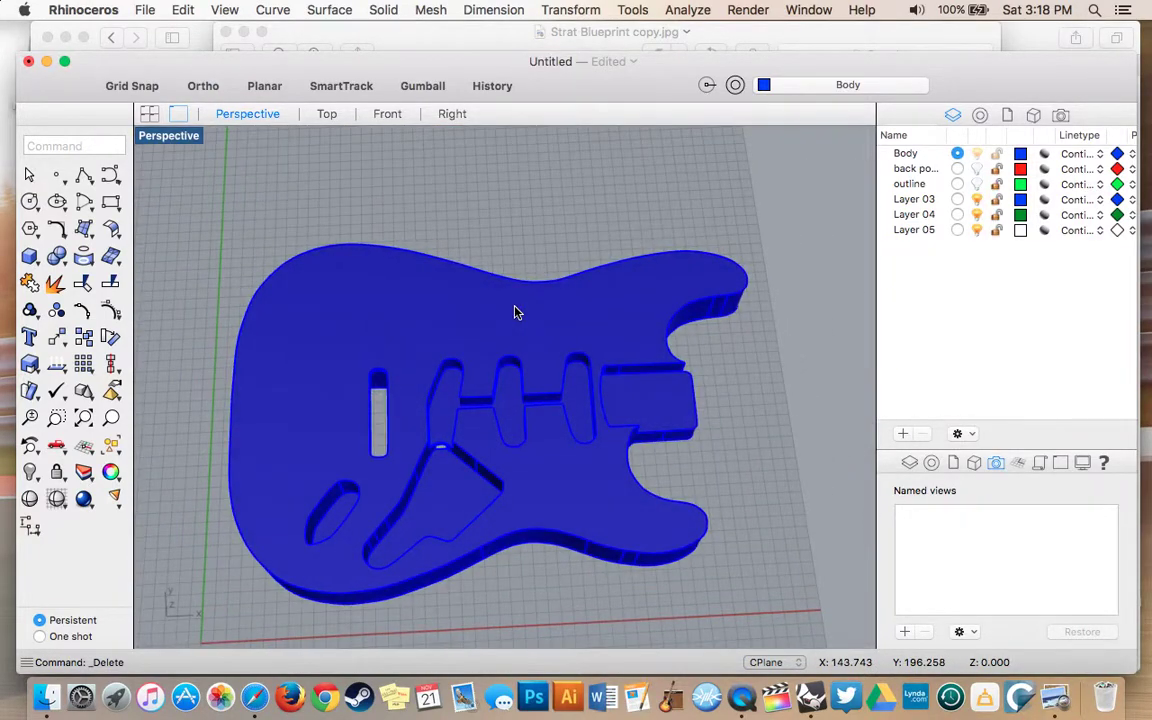